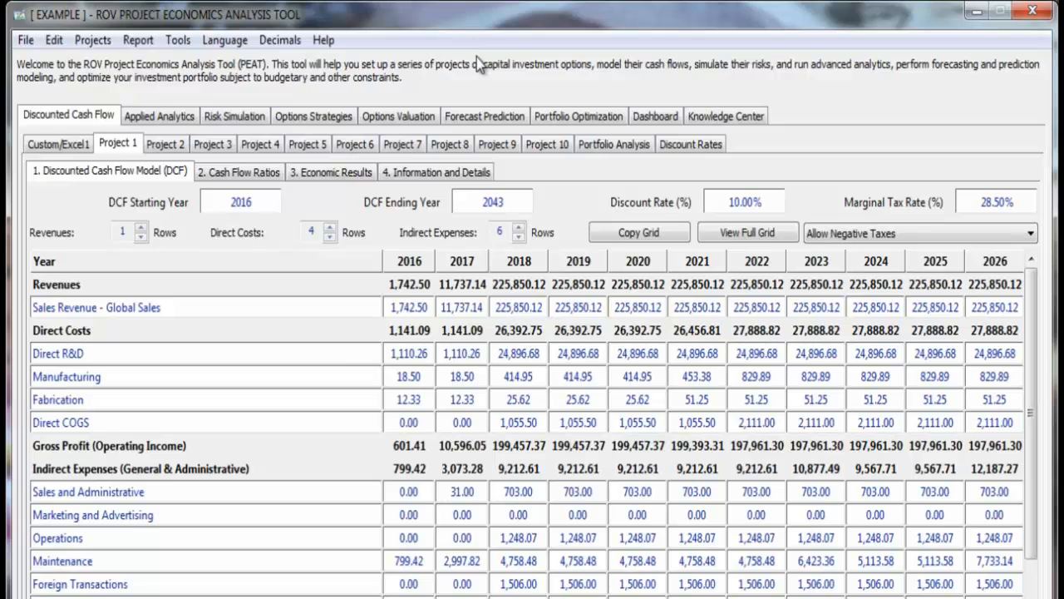
left_click(26, 41)
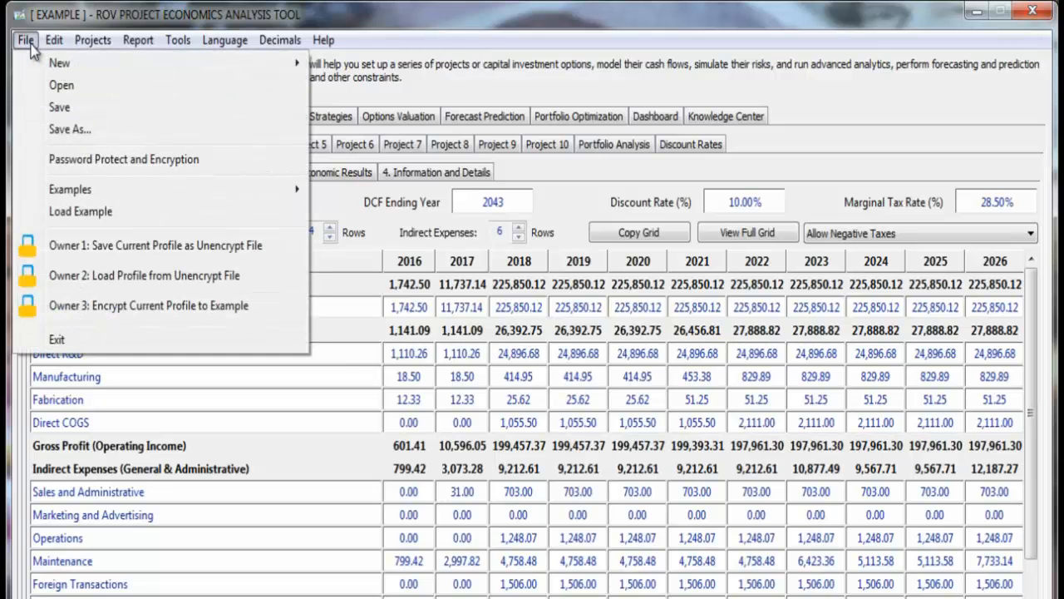
mouse_move(128, 63)
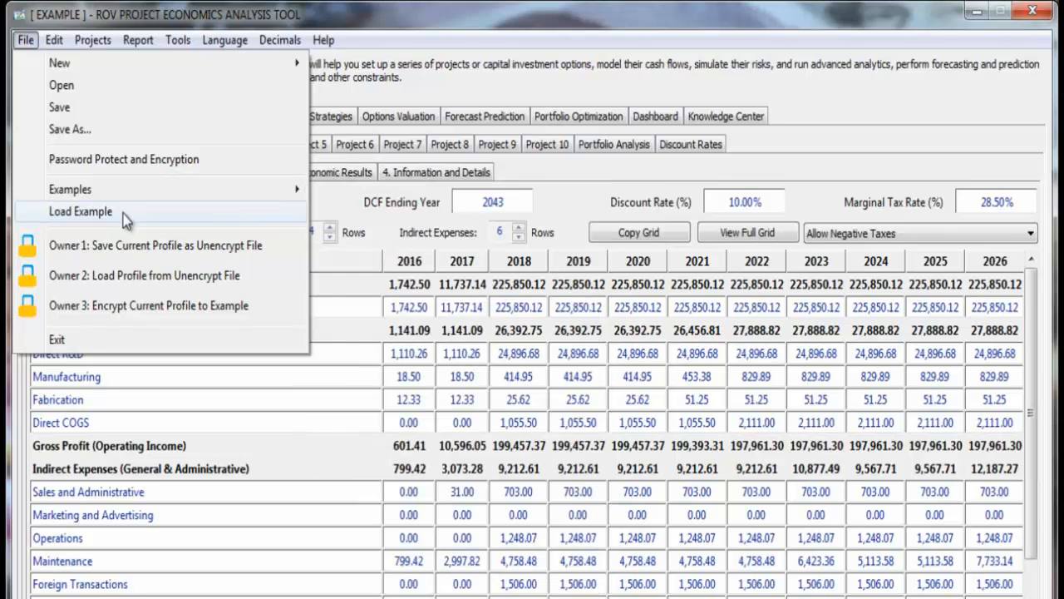
mouse_move(53, 43)
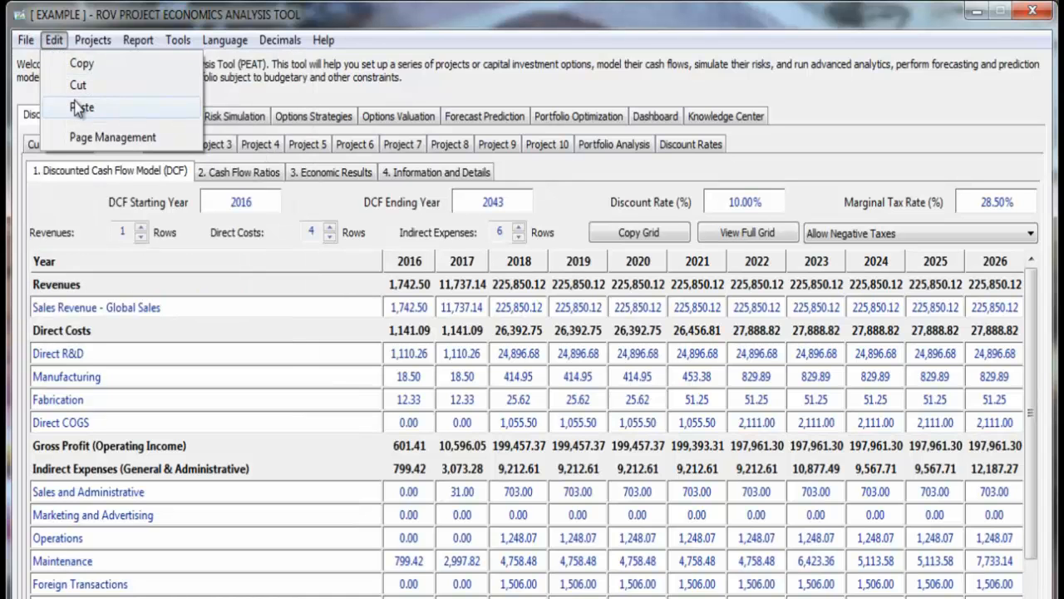
left_click(503, 401)
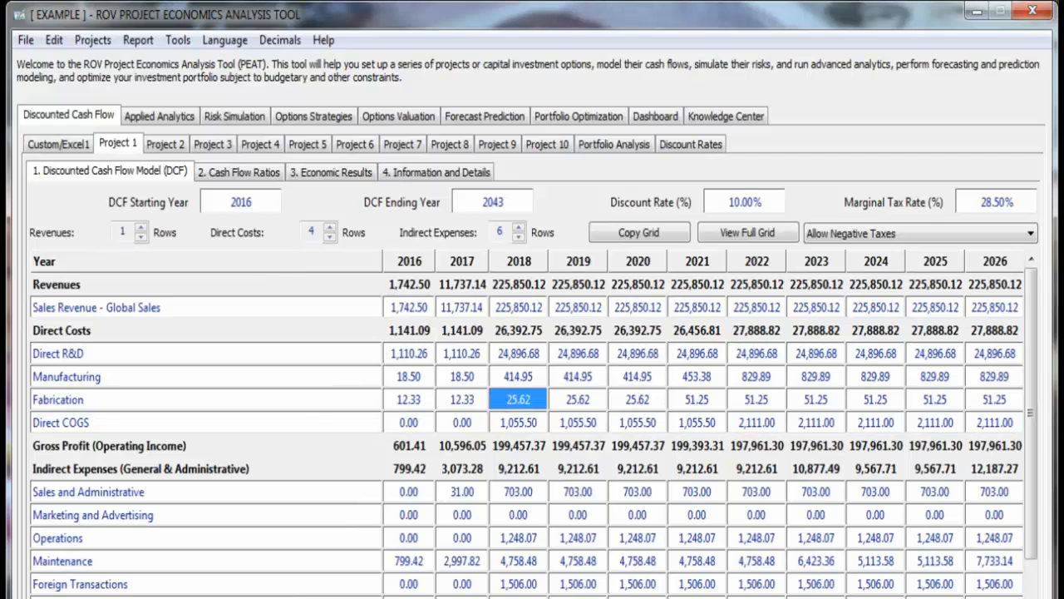
- Switch to Book1.xlsx in Excel, copy the values 100 to 500 from cells A2:E2, and return to the Project Economics Analysis Tool
key("alt+Tab")
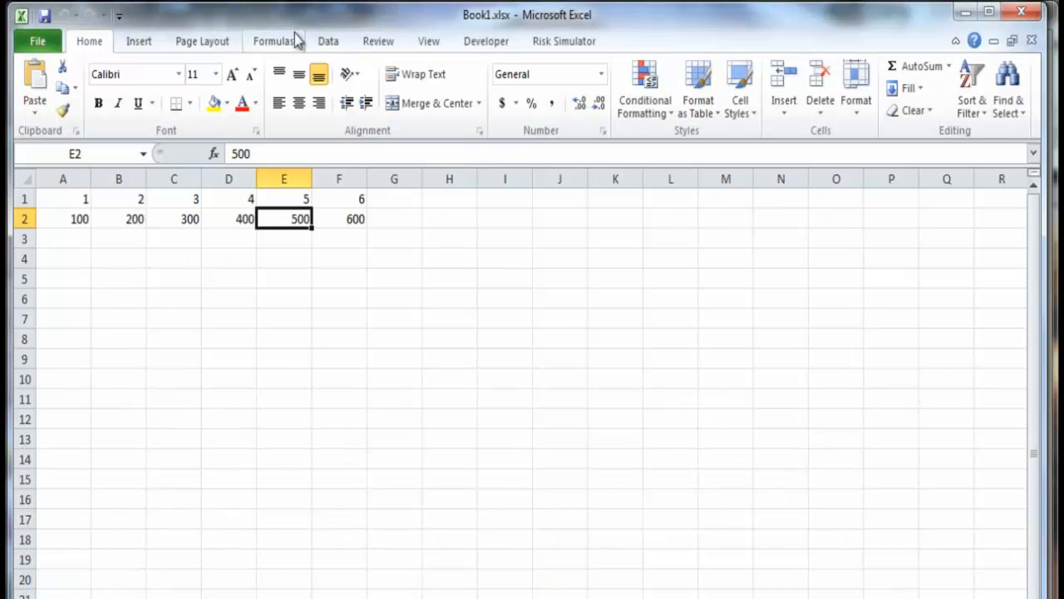
left_click_drag(79, 218, 286, 217)
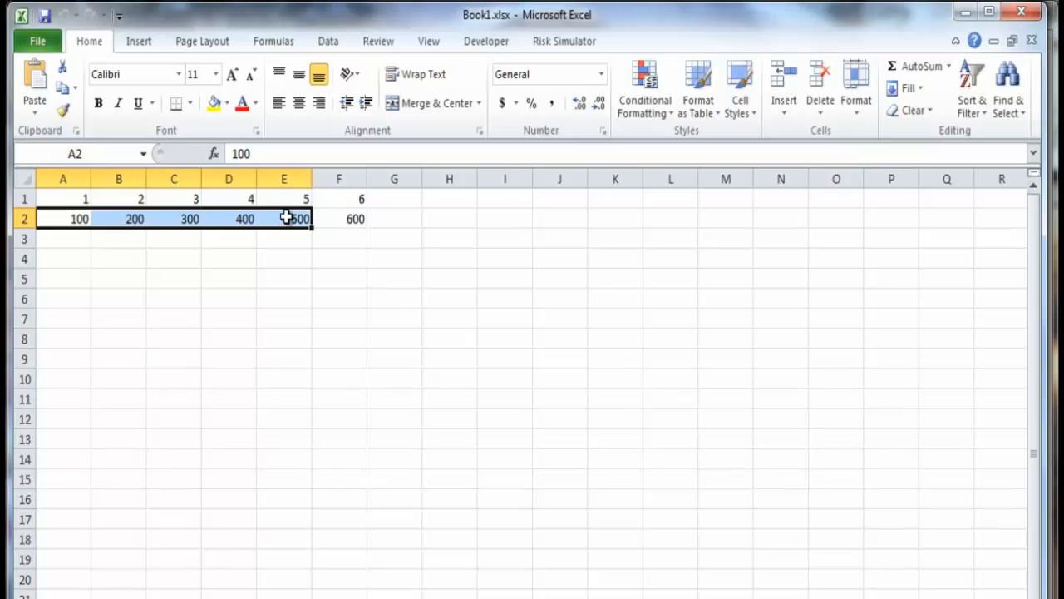
right_click(286, 219)
left_click(333, 451)
left_click(964, 11)
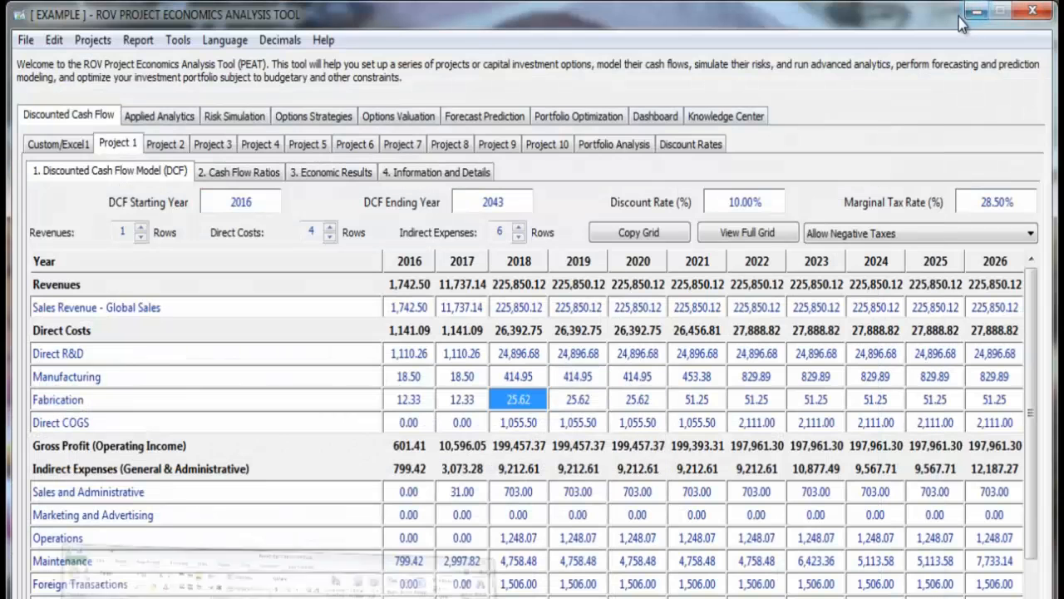
- Paste the copied values into Project 1's Direct R&D row for the years 2016 to 2020
left_click_drag(419, 358, 632, 358)
right_click(632, 358)
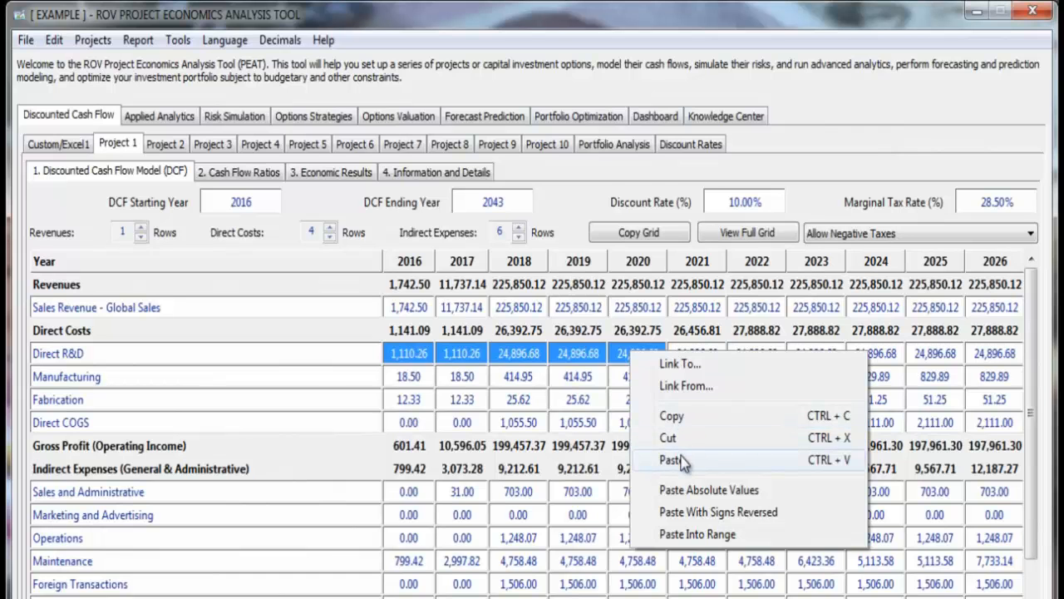
left_click(675, 460)
left_click(637, 384)
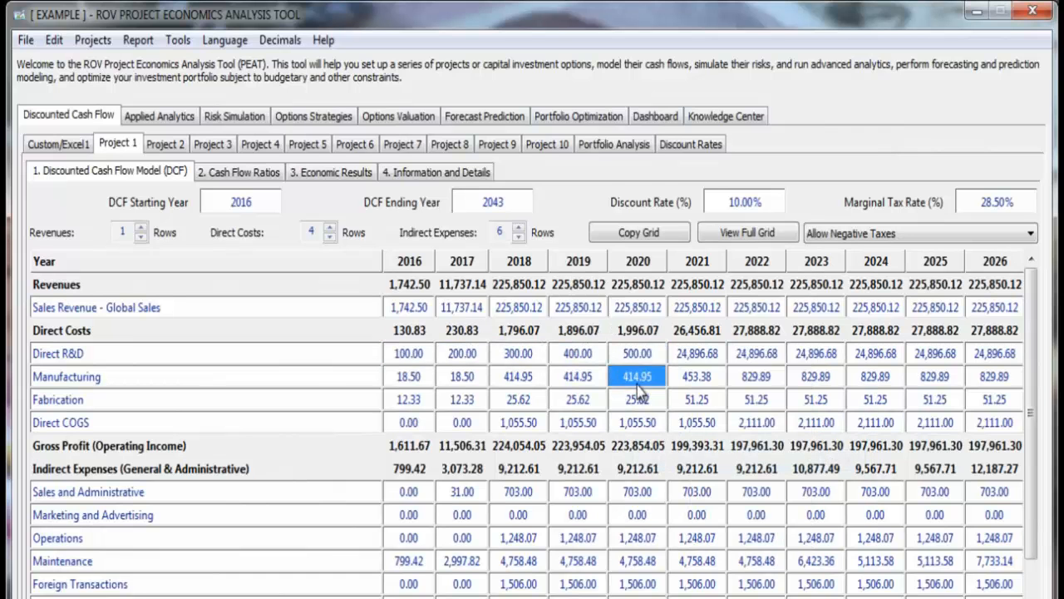
left_click(62, 44)
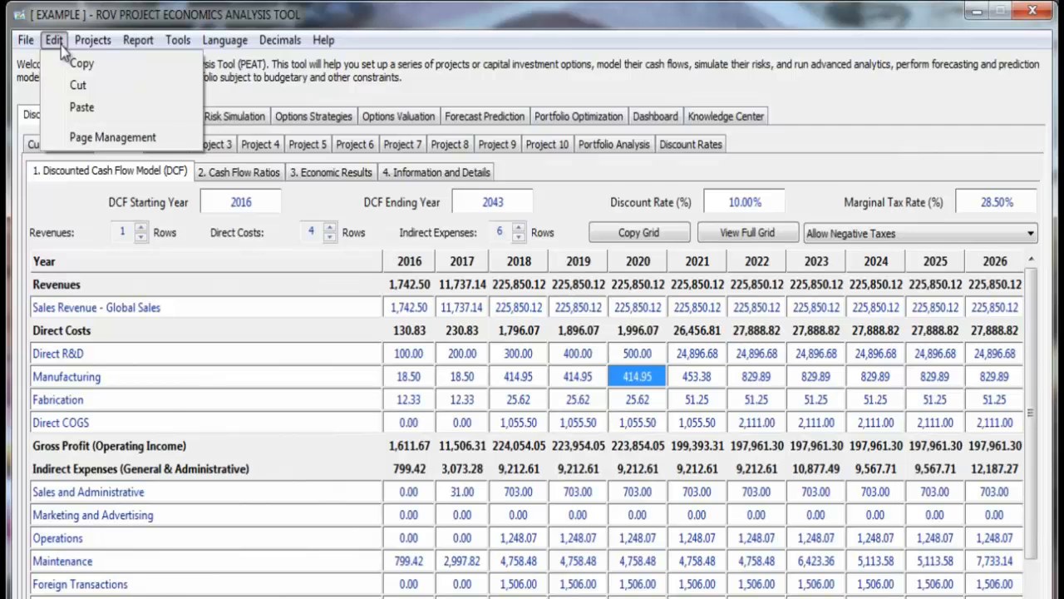
left_click(552, 376)
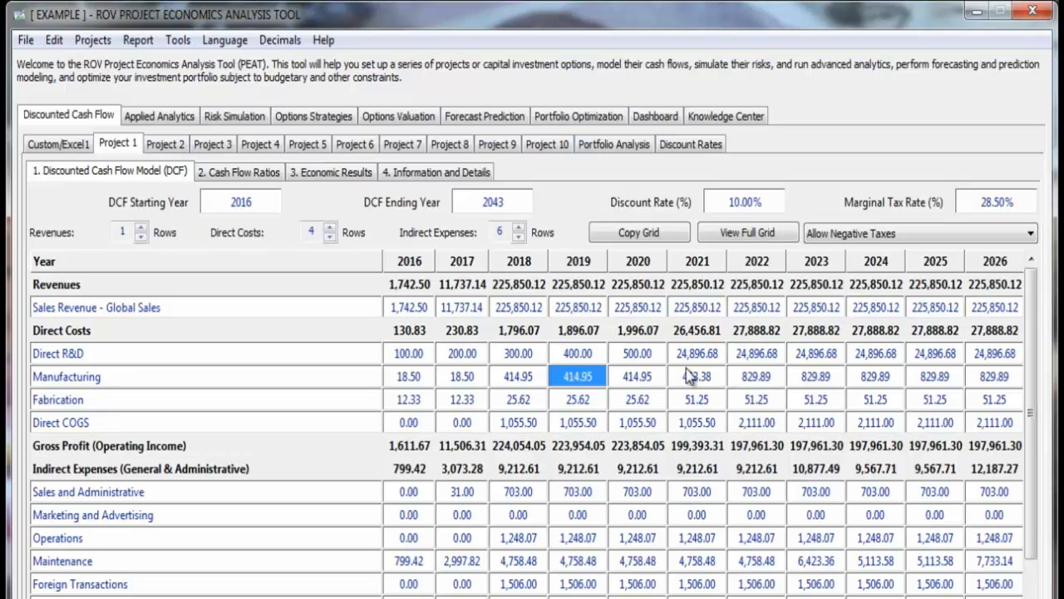
- Copy Project 1's entire discounted cash flow grid and paste it into the Excel workbook Book1 starting at cell E19
left_click(658, 233)
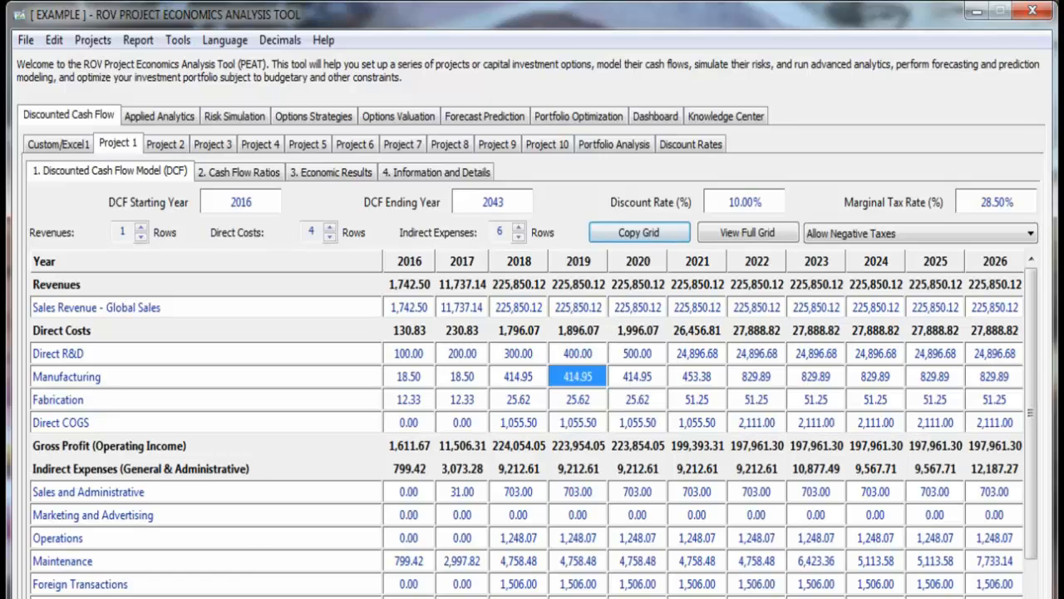
key("alt+Tab")
left_click(223, 334)
scroll(215, 300, "down", 5)
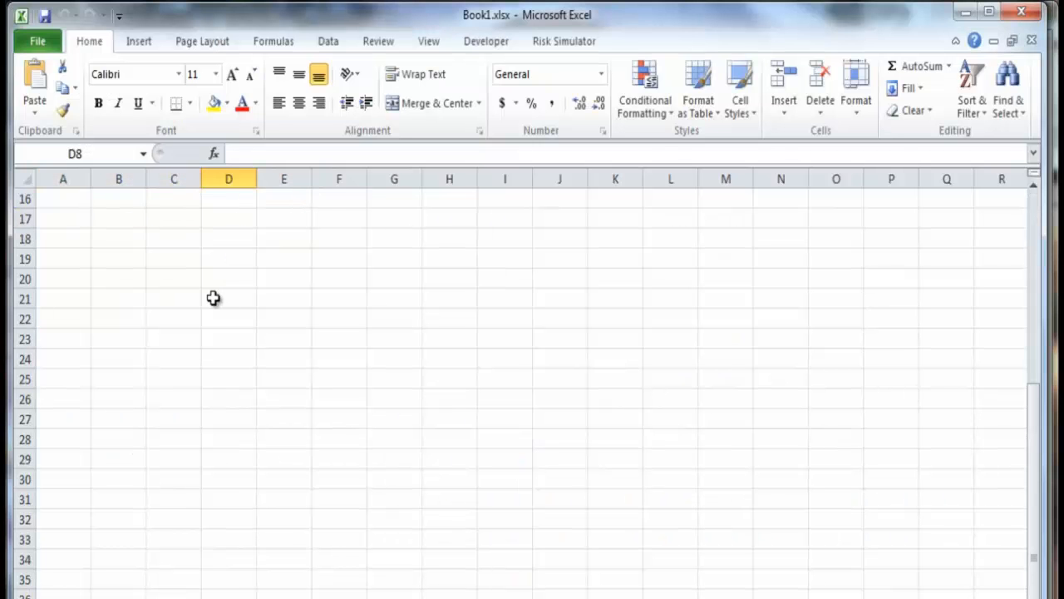
left_click(260, 252)
key("ctrl+v")
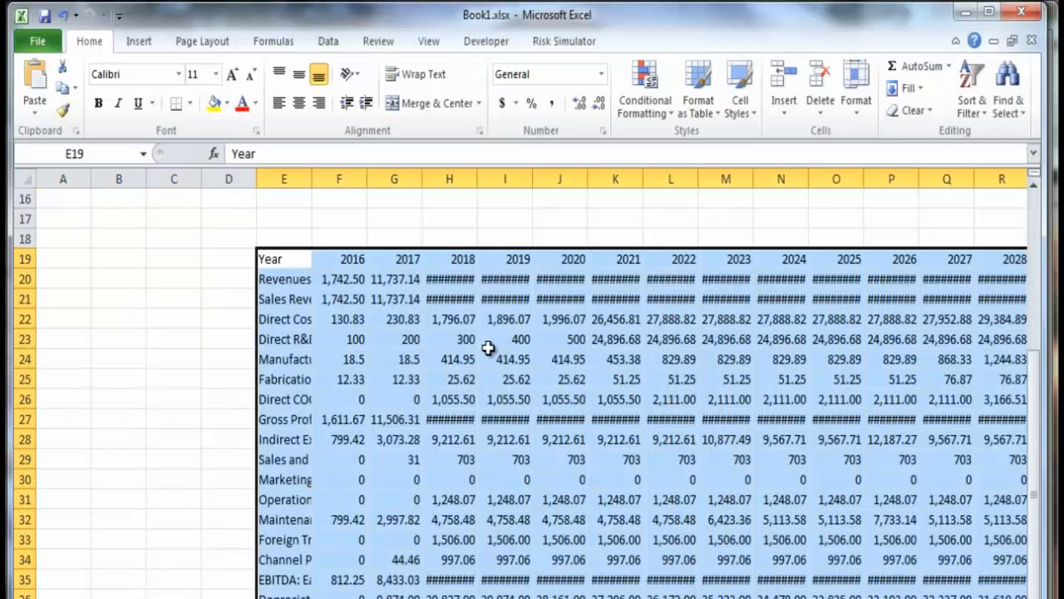
- Autofit the widths of worksheet columns G to Q to the pasted data
left_click_drag(394, 179, 972, 179)
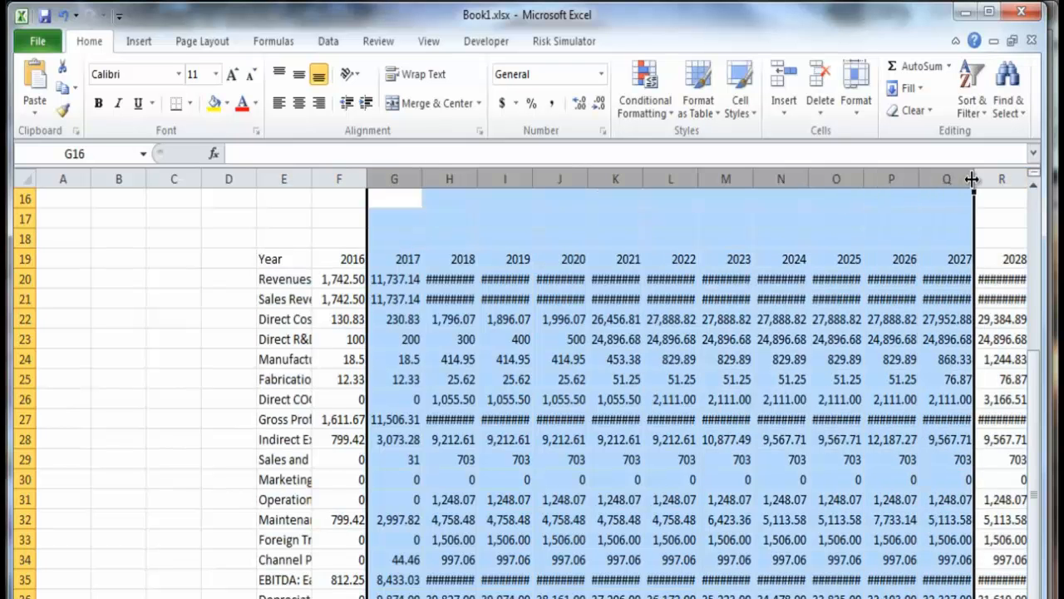
double_click(971, 178)
left_click(567, 380)
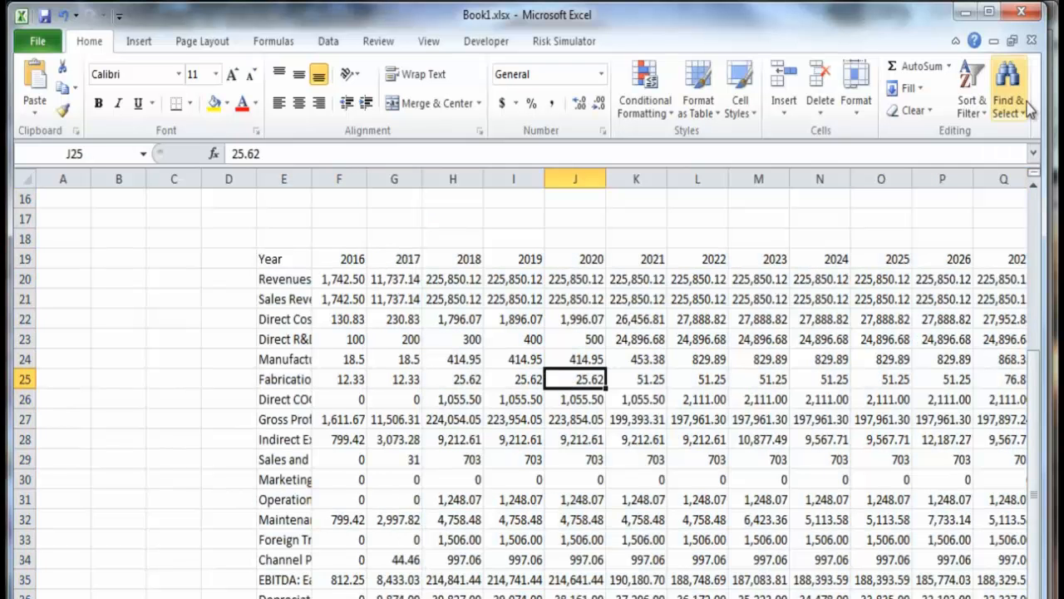
- Close Book1 without saving the changes and return to the Project Economics Analysis Tool
left_click(1031, 40)
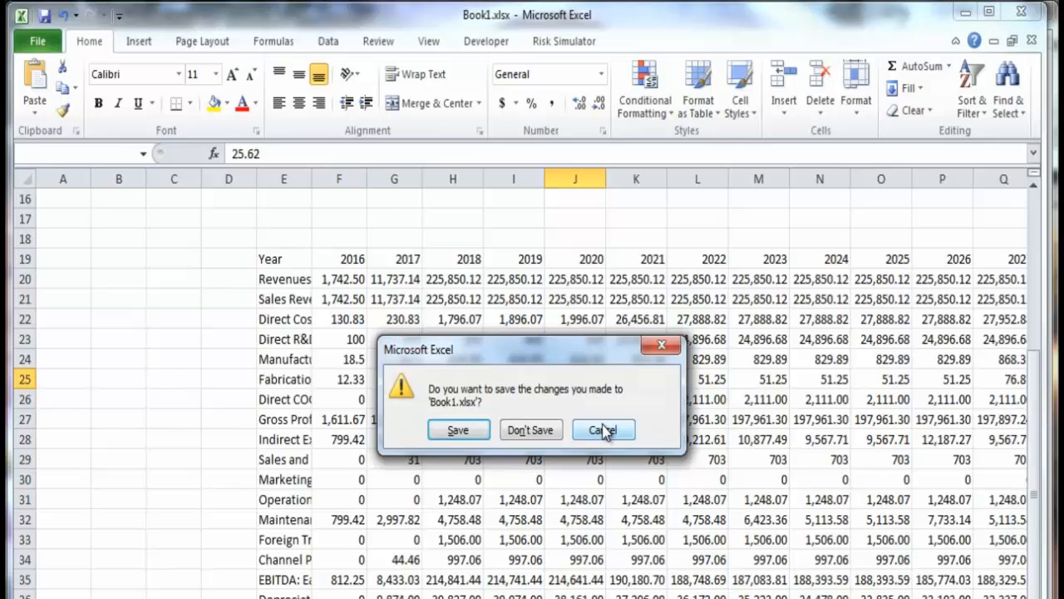
left_click(532, 430)
left_click(966, 11)
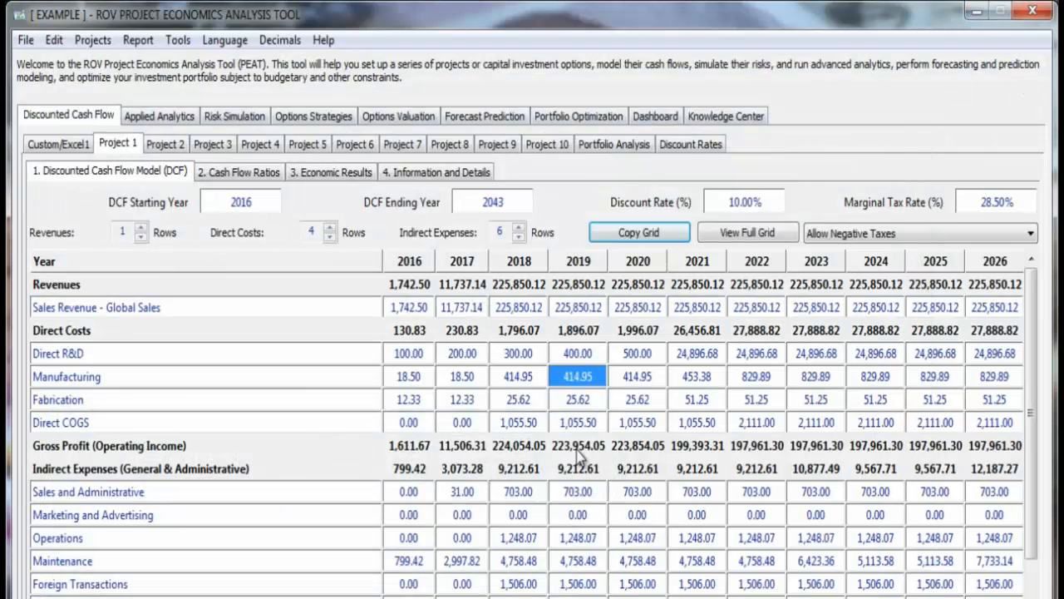
- Open Page Management to view which pages can be shown or hidden, and leave it without changing anything
left_click(431, 380)
left_click(55, 42)
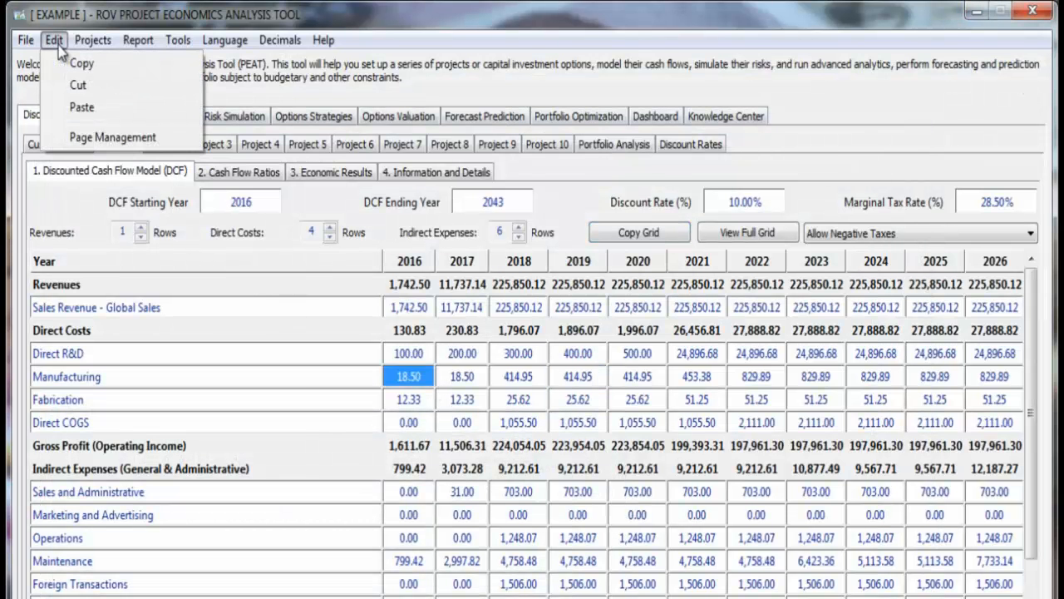
left_click(94, 141)
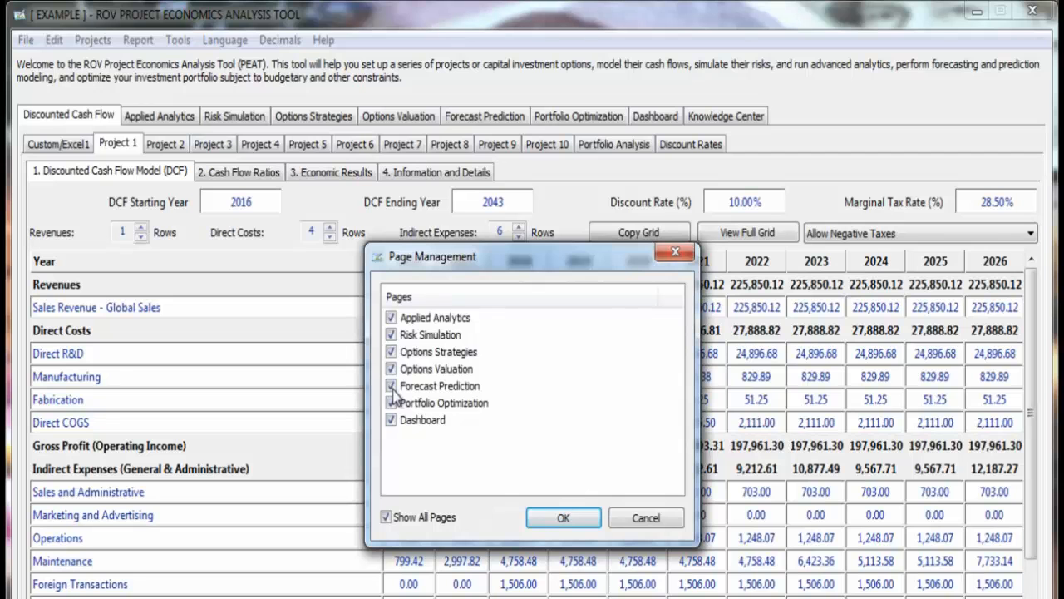
left_click(646, 517)
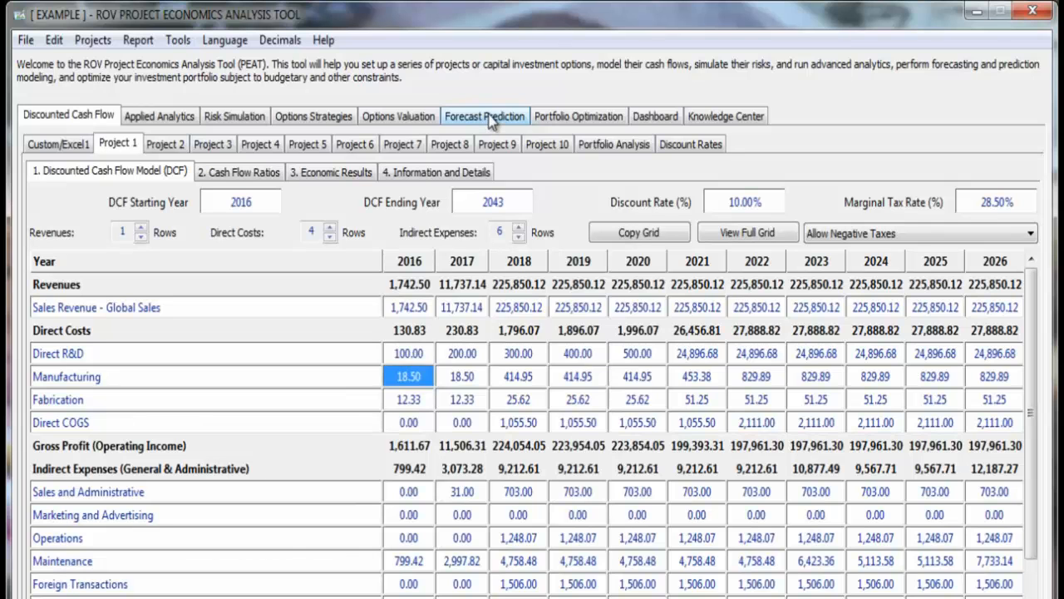
left_click(91, 40)
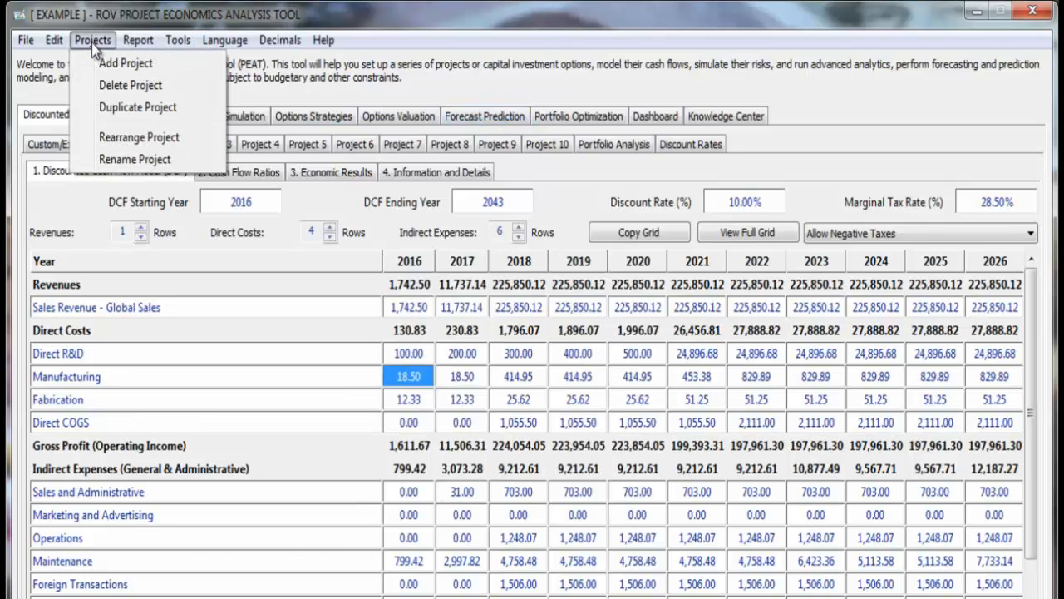
left_click(91, 41)
left_click(213, 144)
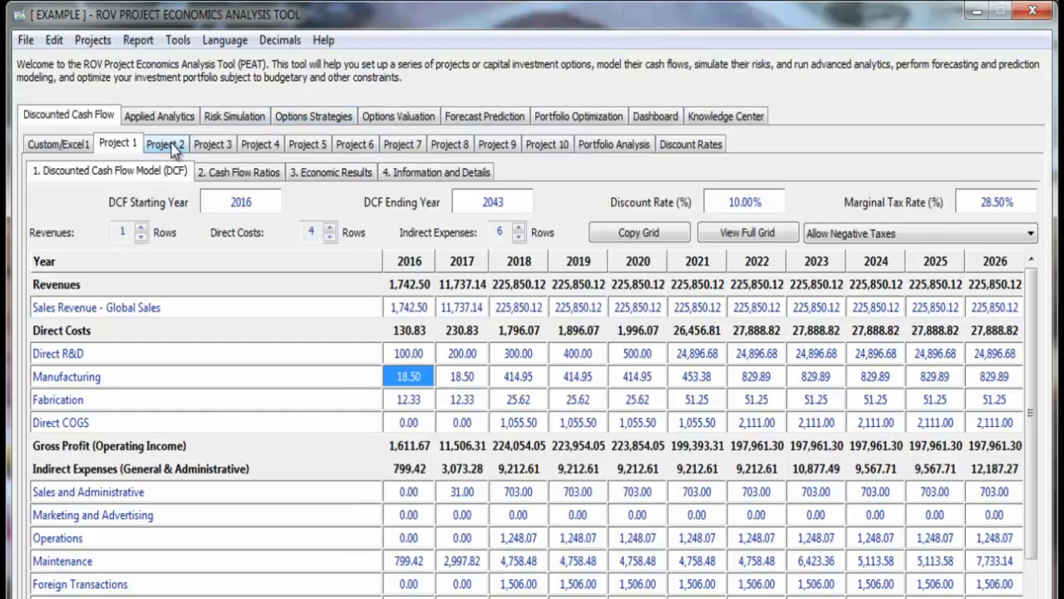
left_click(121, 144)
- Add a new blank project and delete it again, returning to Project 10
left_click(91, 41)
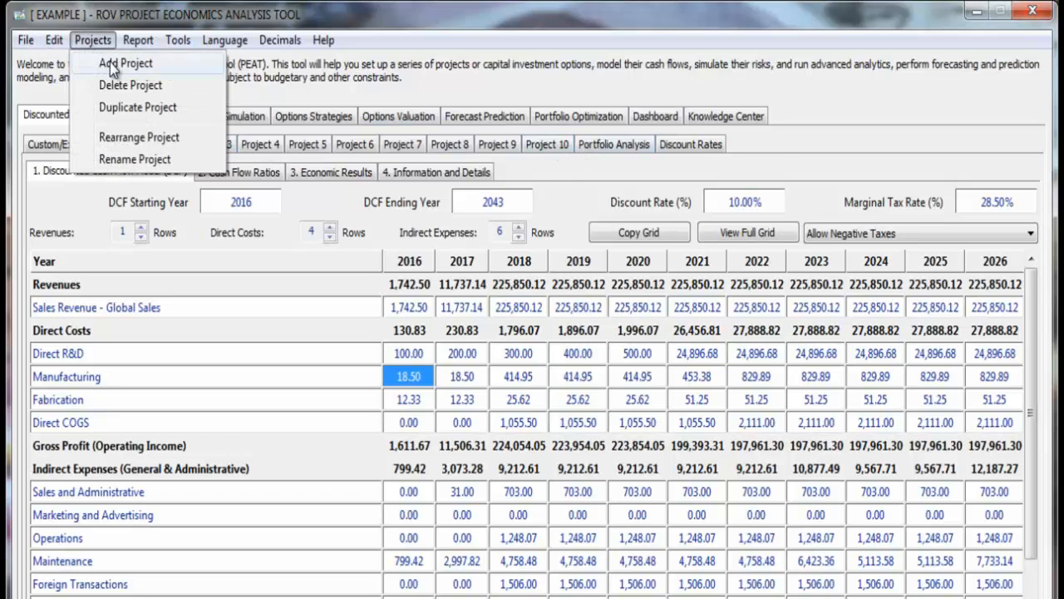
left_click(110, 64)
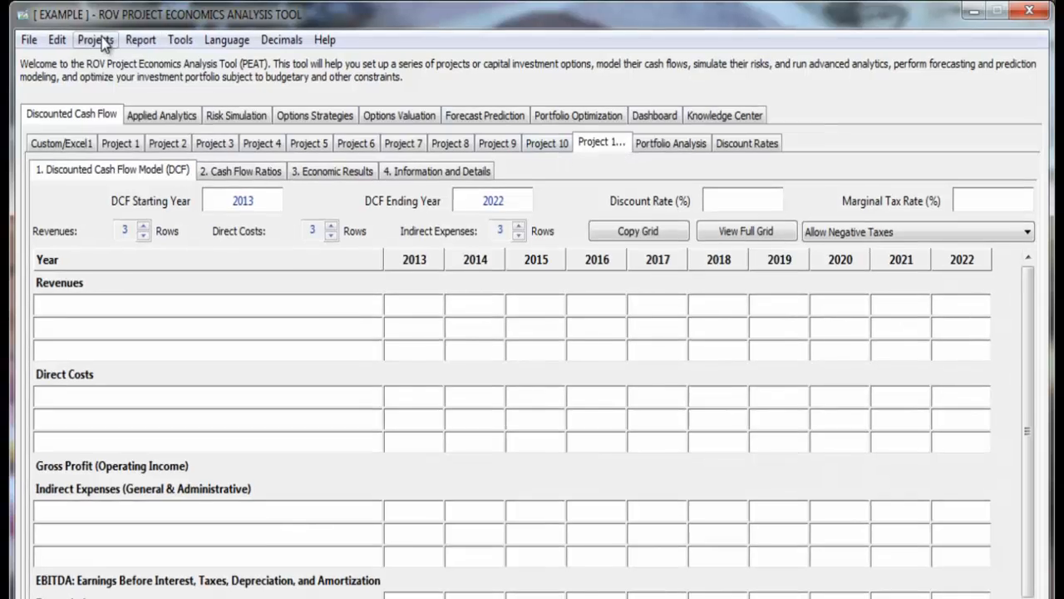
left_click(92, 40)
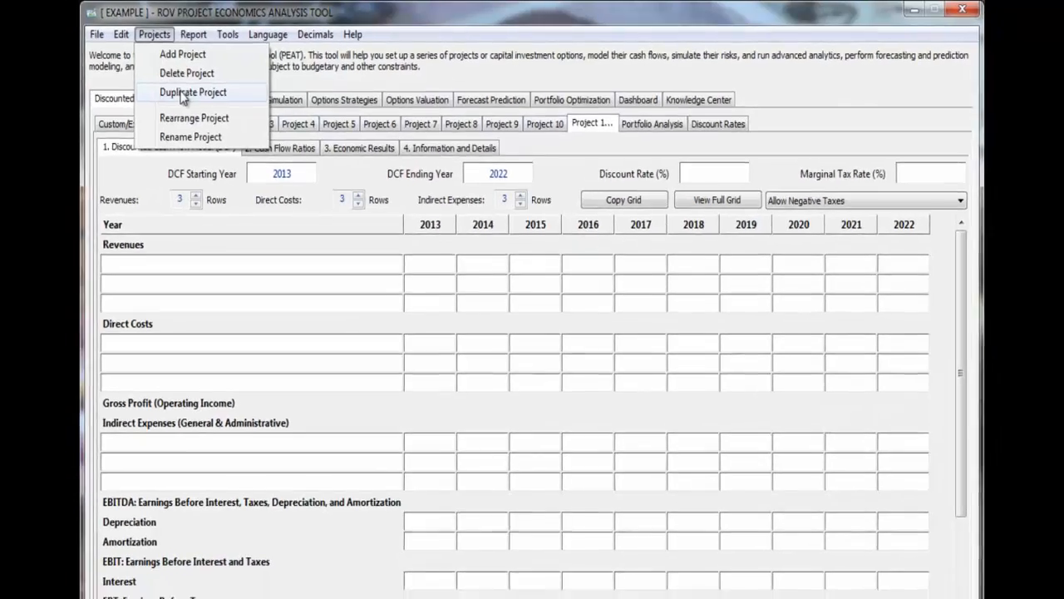
left_click(175, 97)
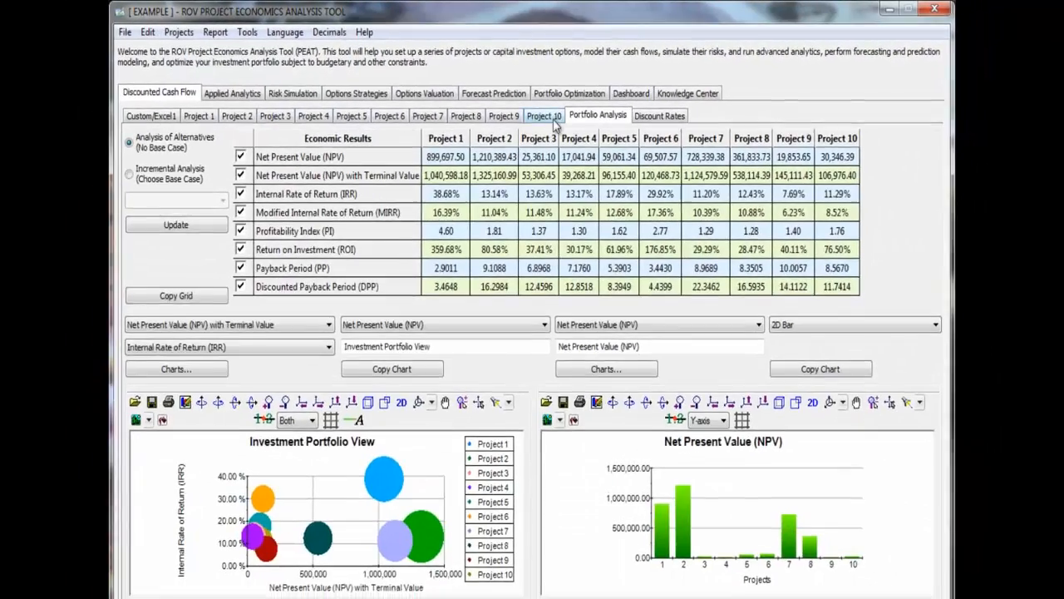
left_click(552, 119)
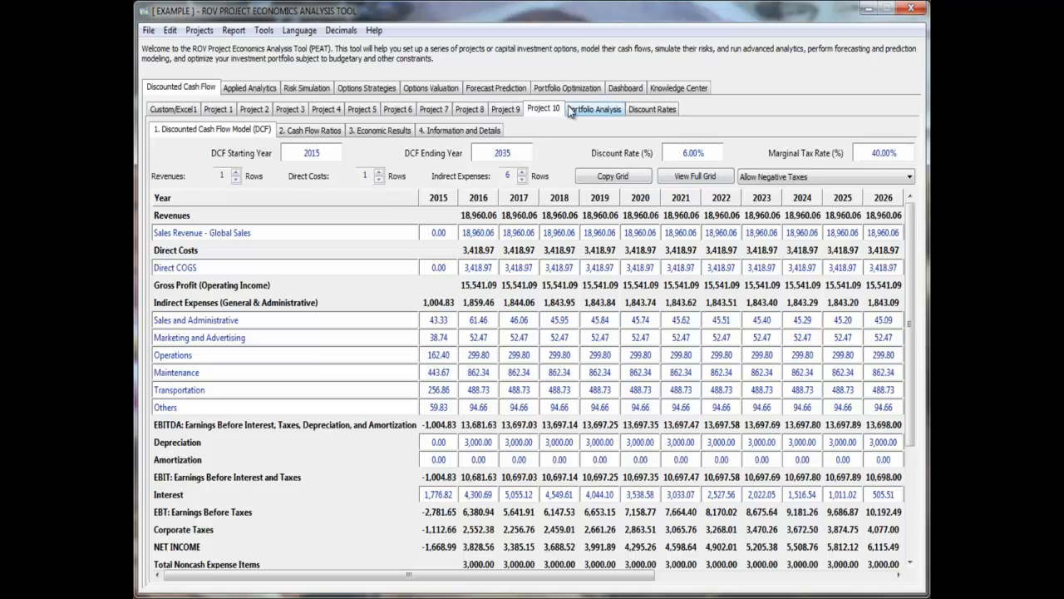
- Open the project renaming options, select the new name of Project 1 for editing, and cancel without renaming any project
left_click(200, 30)
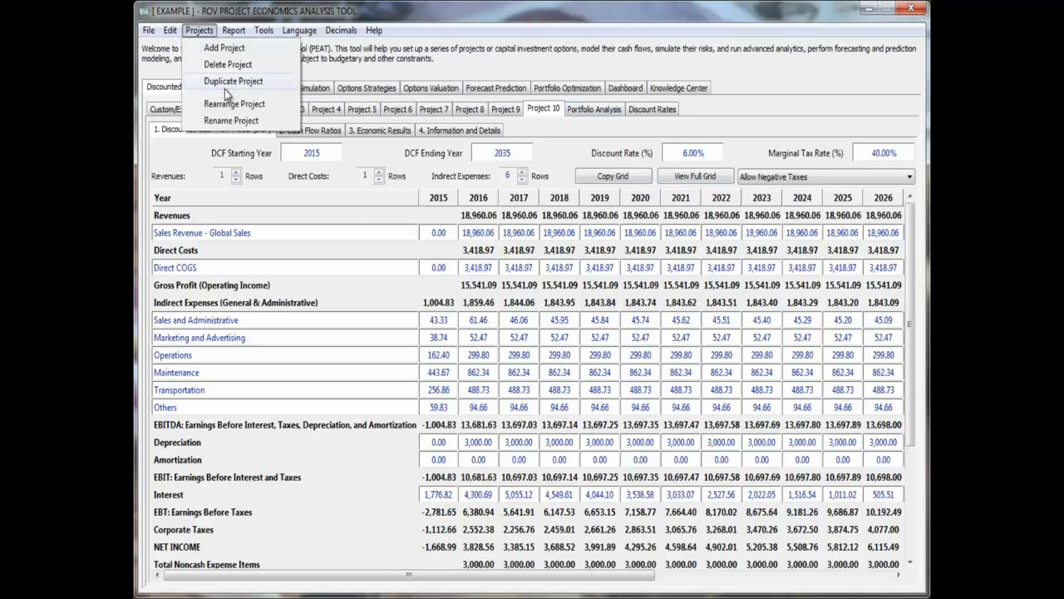
left_click(231, 129)
left_click(608, 234)
left_click(607, 235)
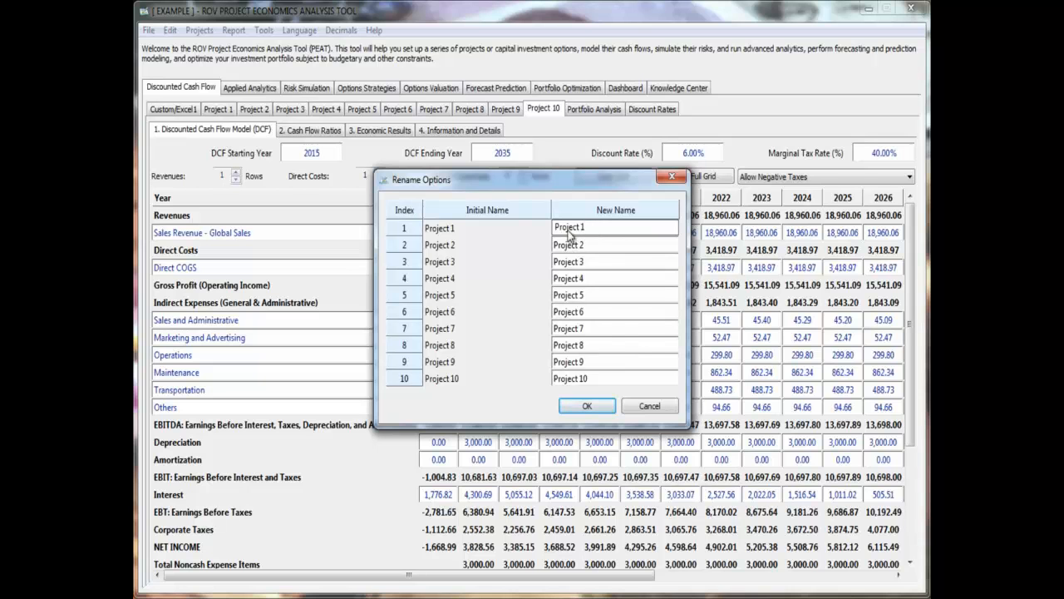
left_click(647, 410)
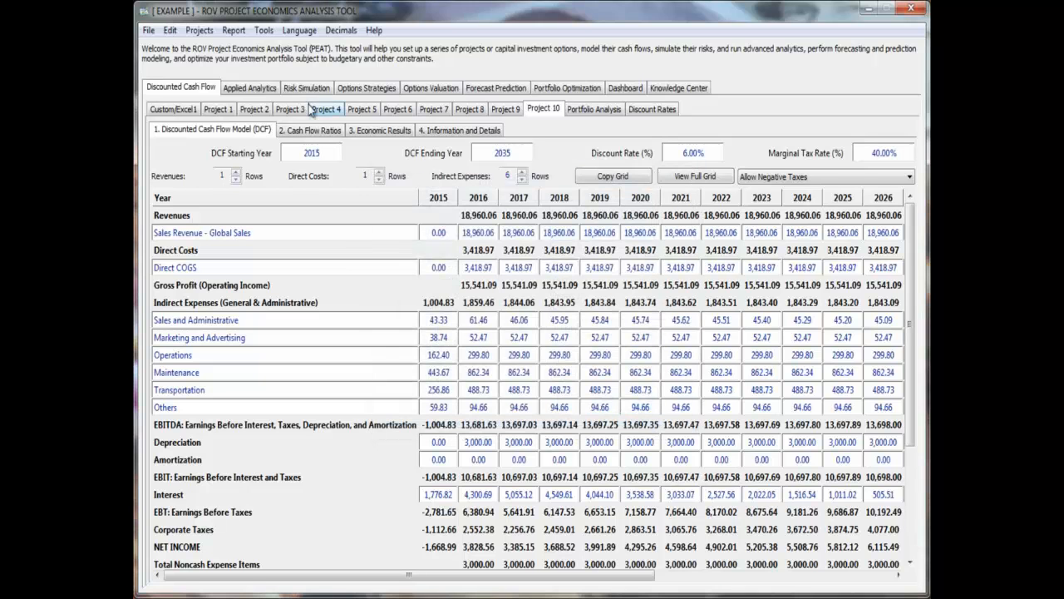
- Open the project rearranging options, try moving Project 3 up and down in the list, and cancel the reordering
left_click(200, 30)
left_click(232, 106)
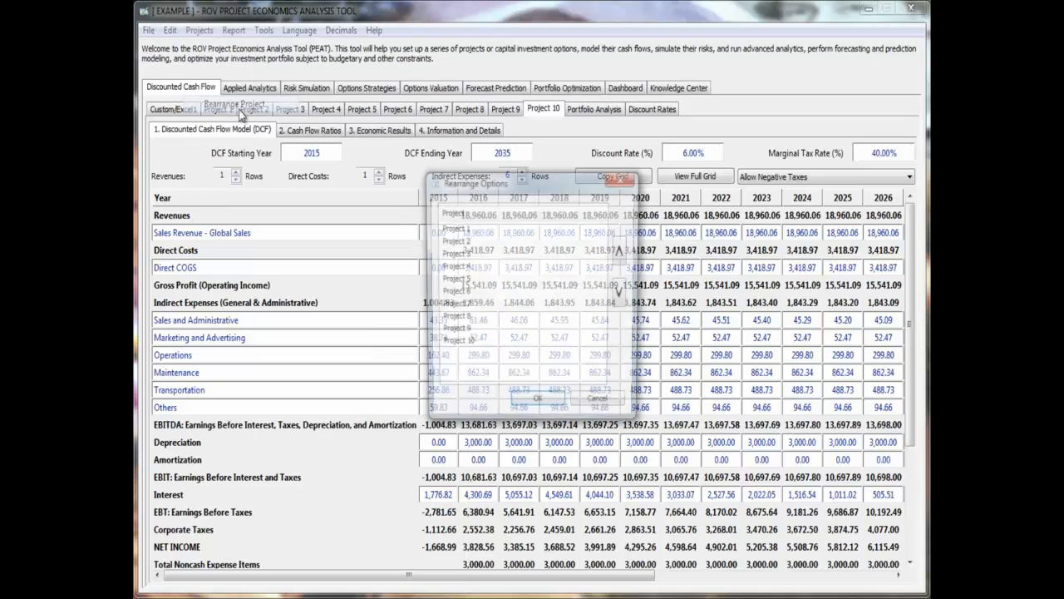
left_click(494, 256)
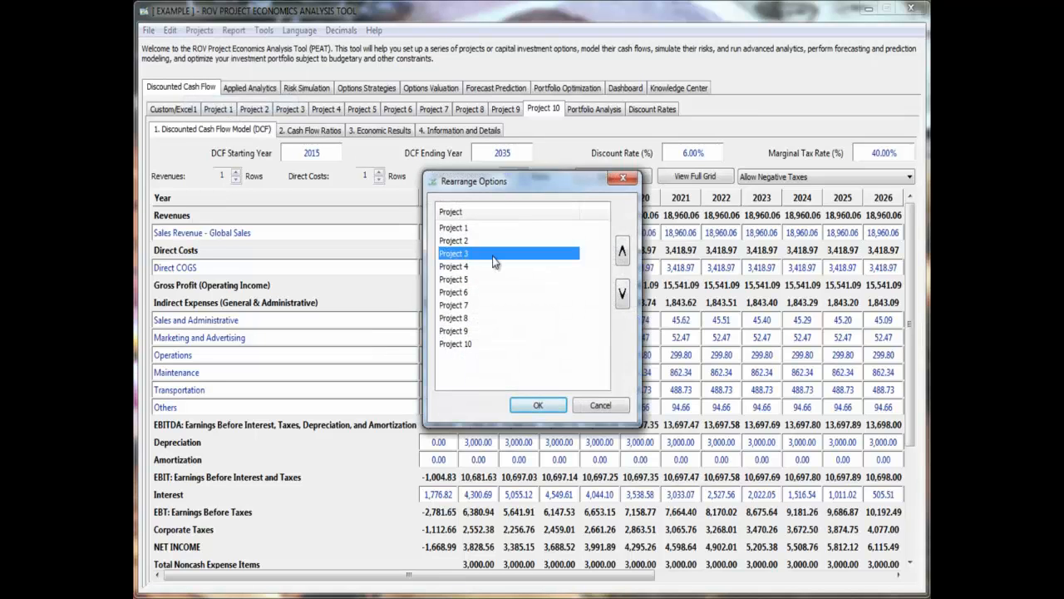
left_click(622, 250)
left_click(622, 251)
left_click(620, 292)
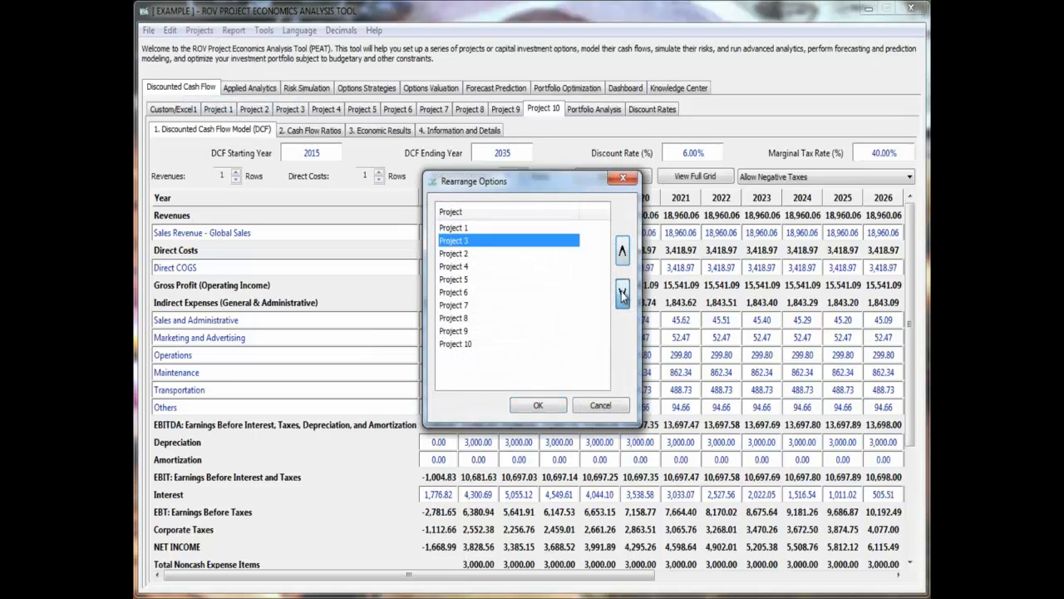
left_click(620, 293)
left_click(618, 408)
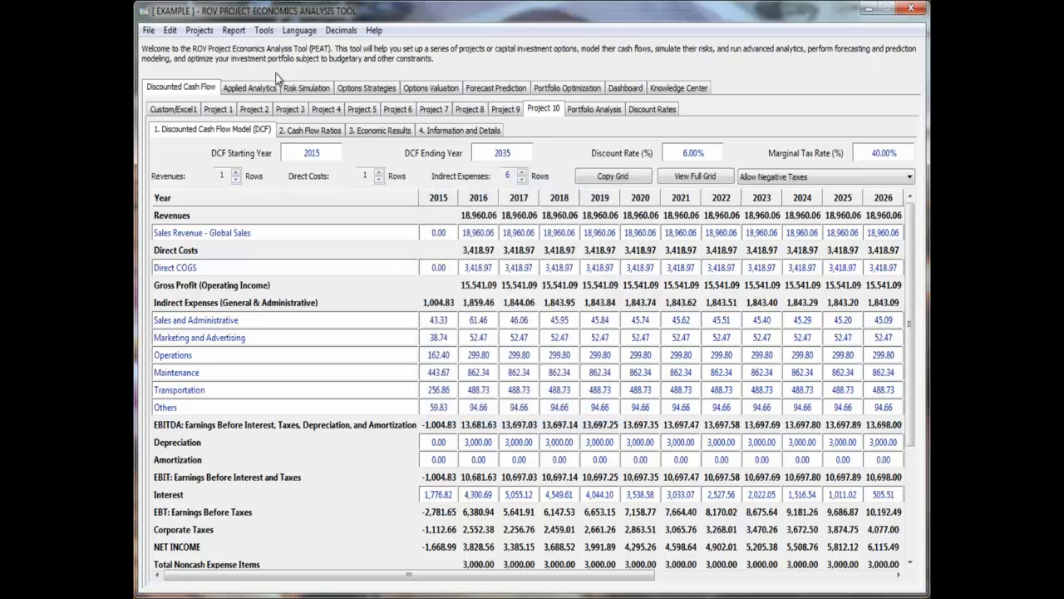
- Open the report configuration to view the sections that can be included, and leave without running a report
left_click(234, 33)
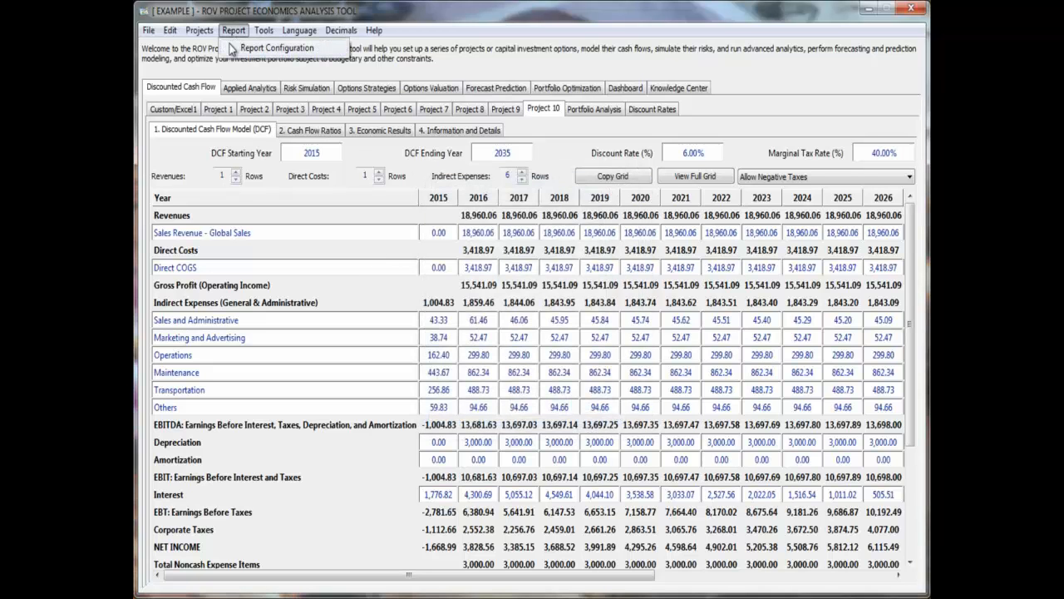
left_click(266, 48)
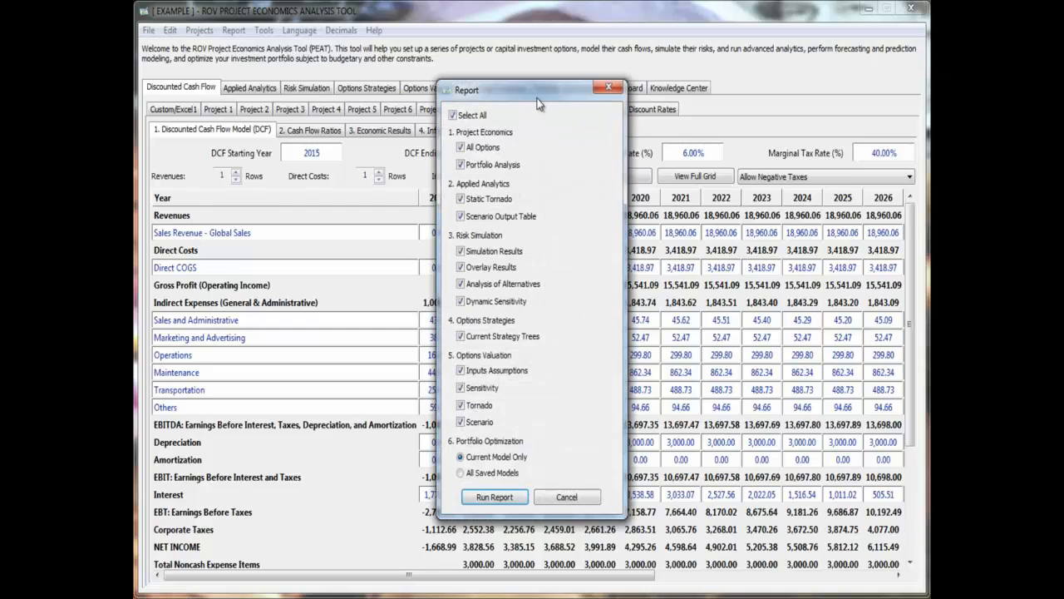
left_click_drag(543, 92, 587, 120)
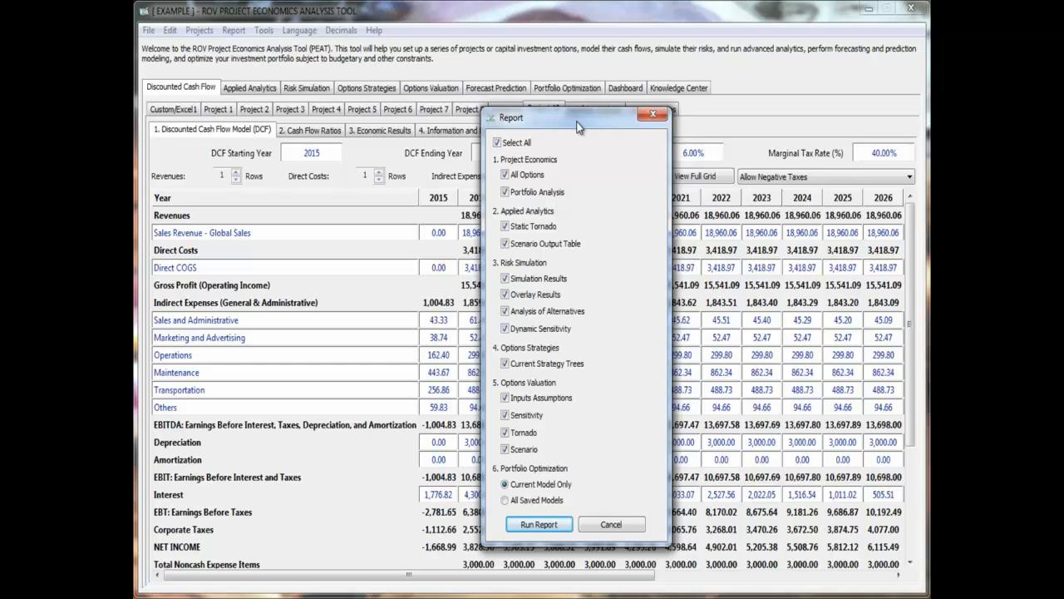
key("Escape")
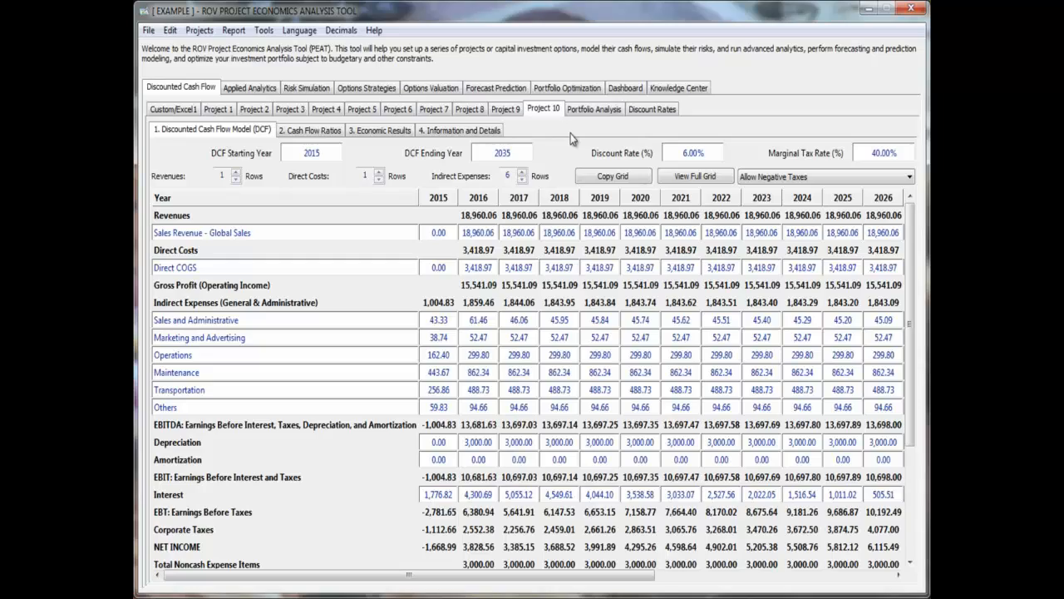
- Look through the available ROV tools, interface languages and decimal formats without choosing any
left_click(265, 30)
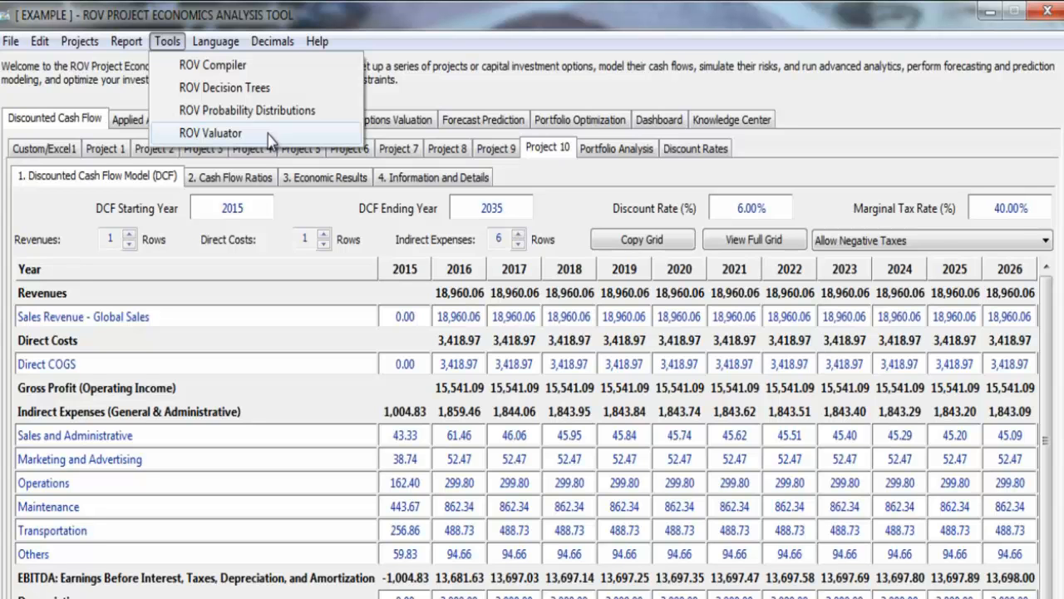
key("Escape")
left_click(229, 45)
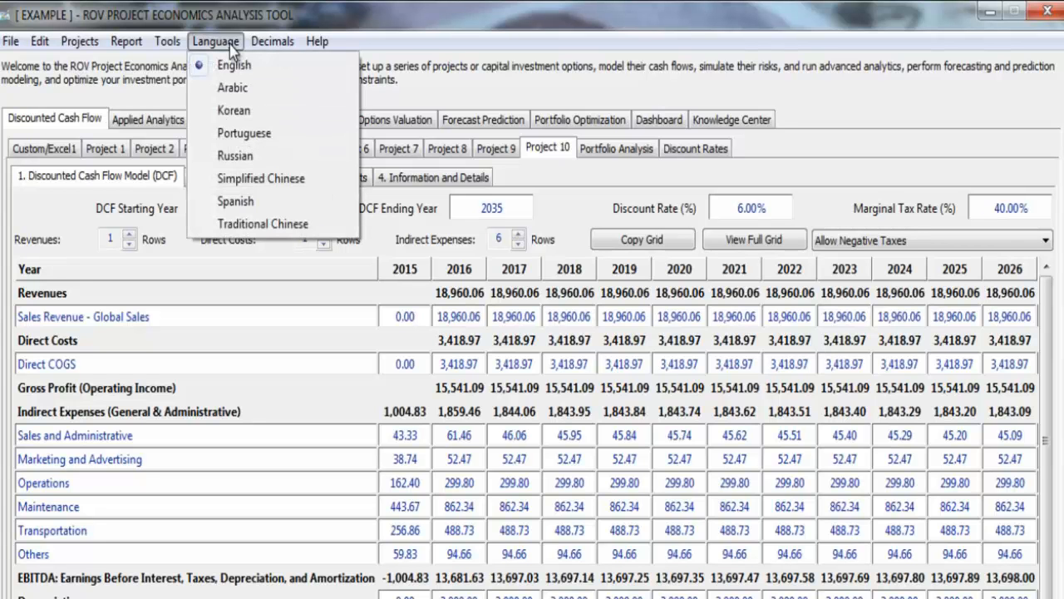
mouse_move(288, 50)
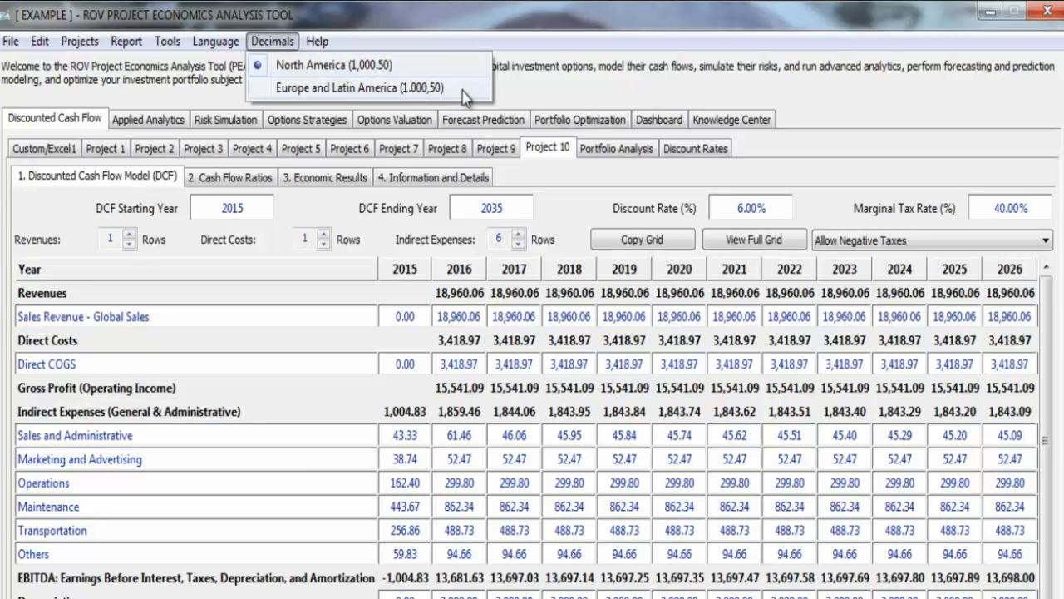
left_click(524, 90)
- View the program's About information and close it
left_click(321, 43)
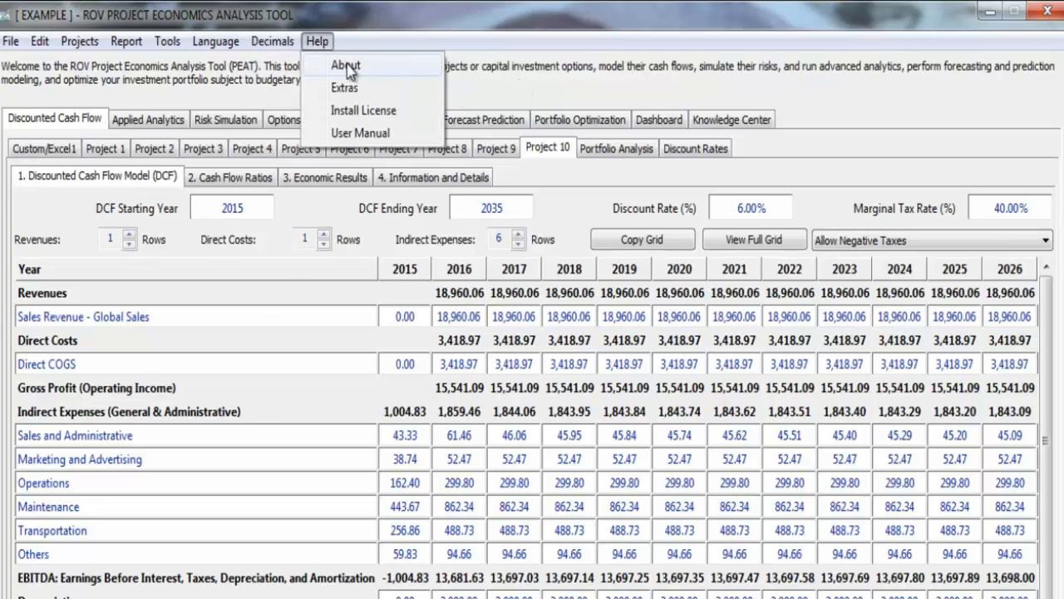
left_click(347, 65)
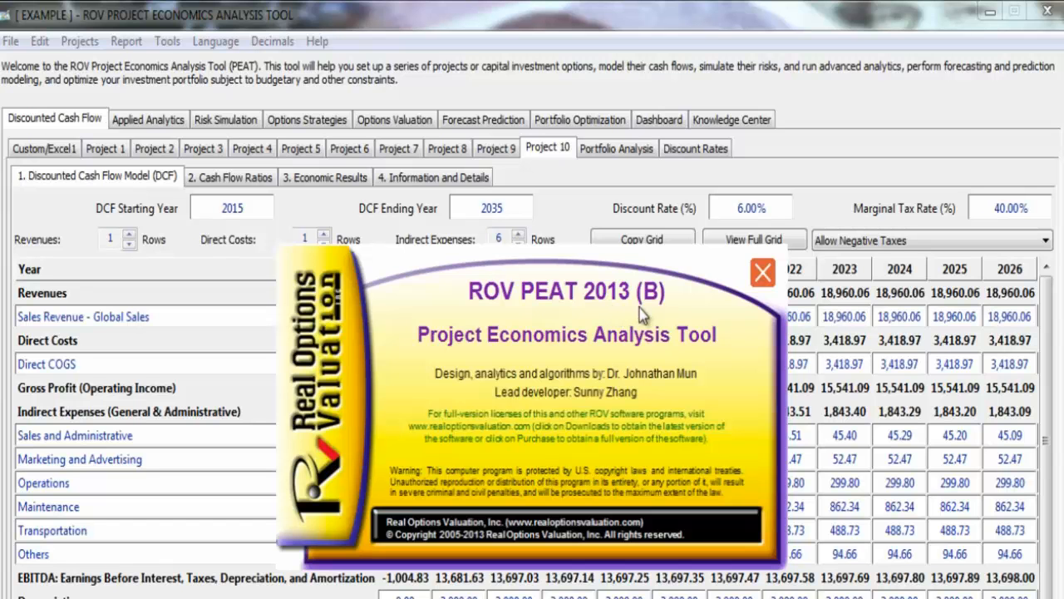
left_click(762, 274)
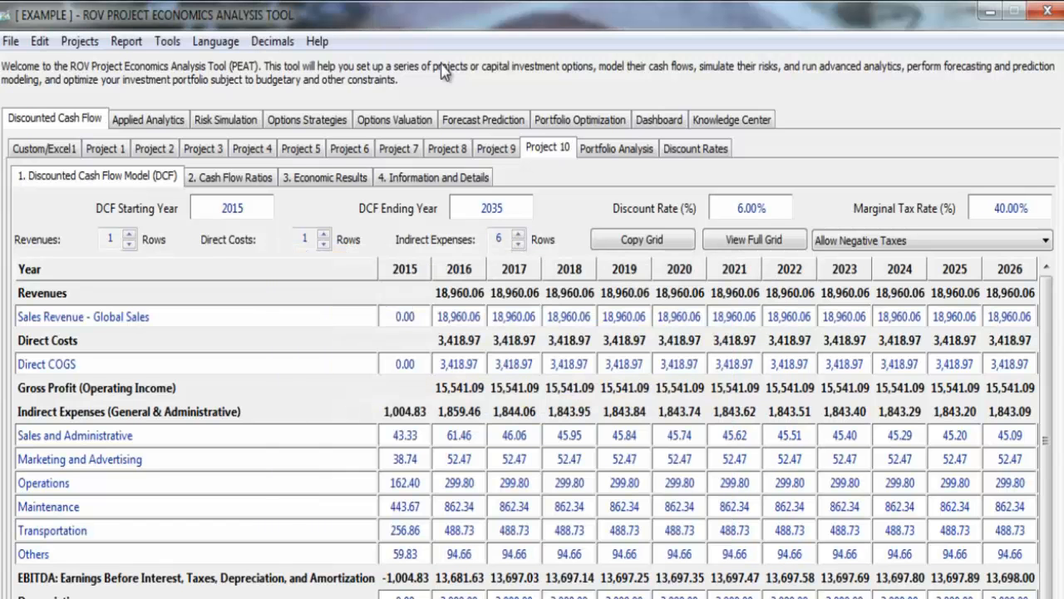
- Open the license installation function and leave it without installing a license
left_click(317, 41)
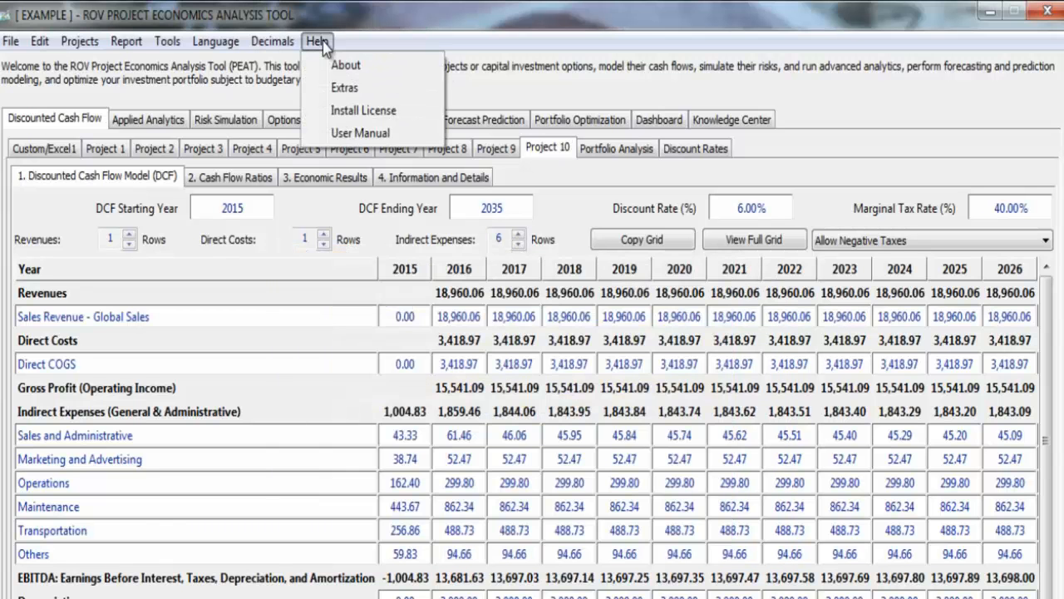
left_click(392, 111)
left_click_drag(549, 385, 486, 376)
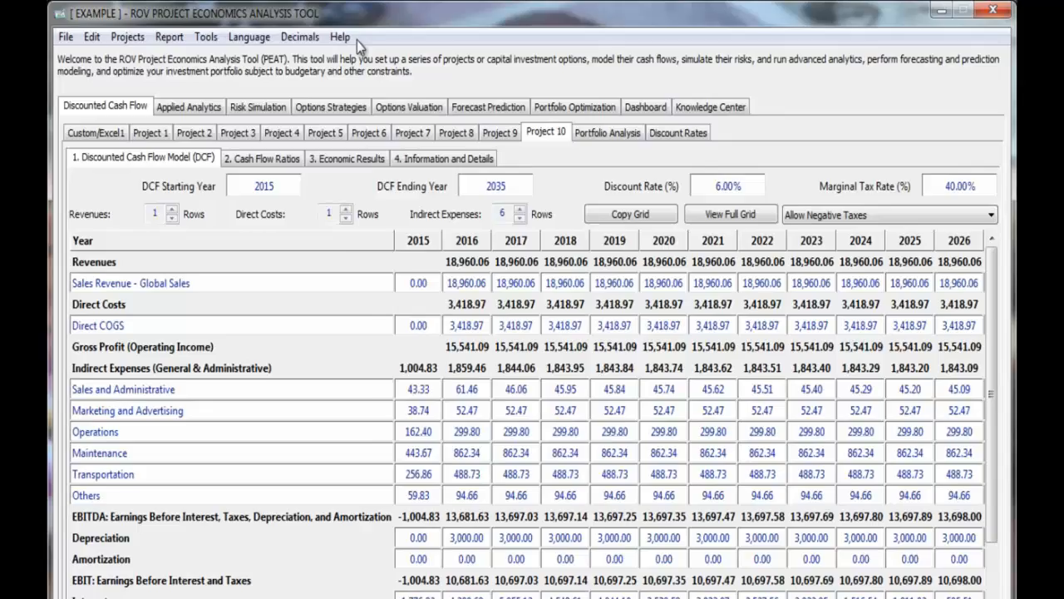
- Open the PEAT user manual in Adobe Acrobat to view its cover page, and close it again
left_click(325, 39)
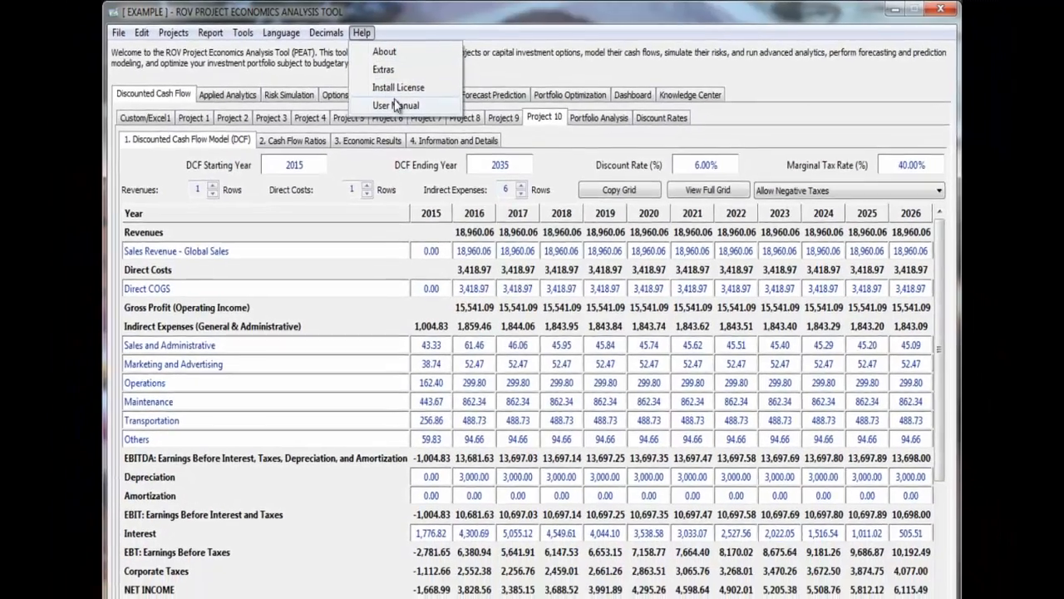
left_click(390, 109)
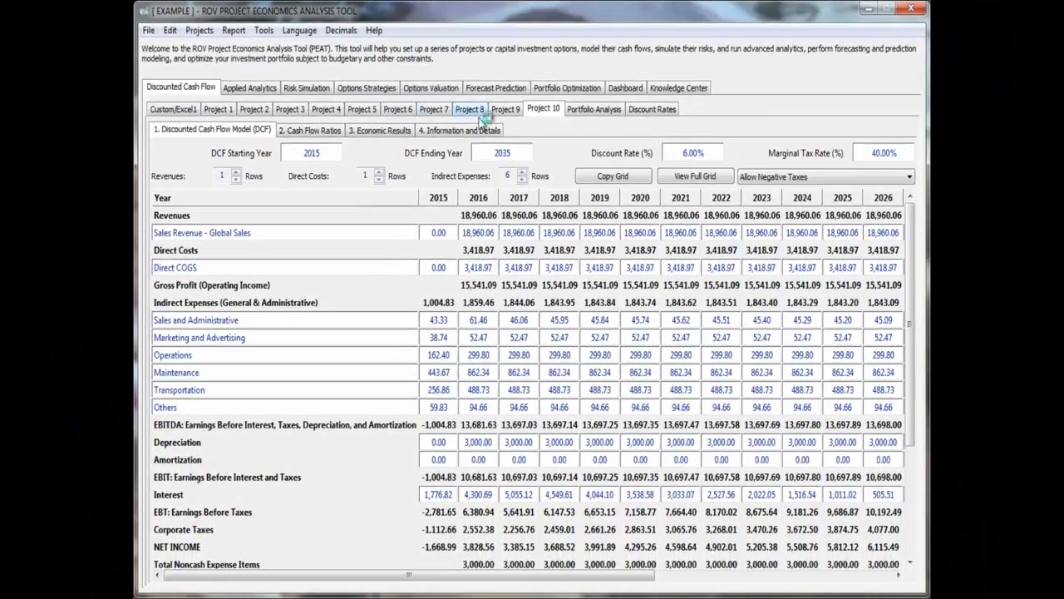
scroll(521, 357, "down", 4)
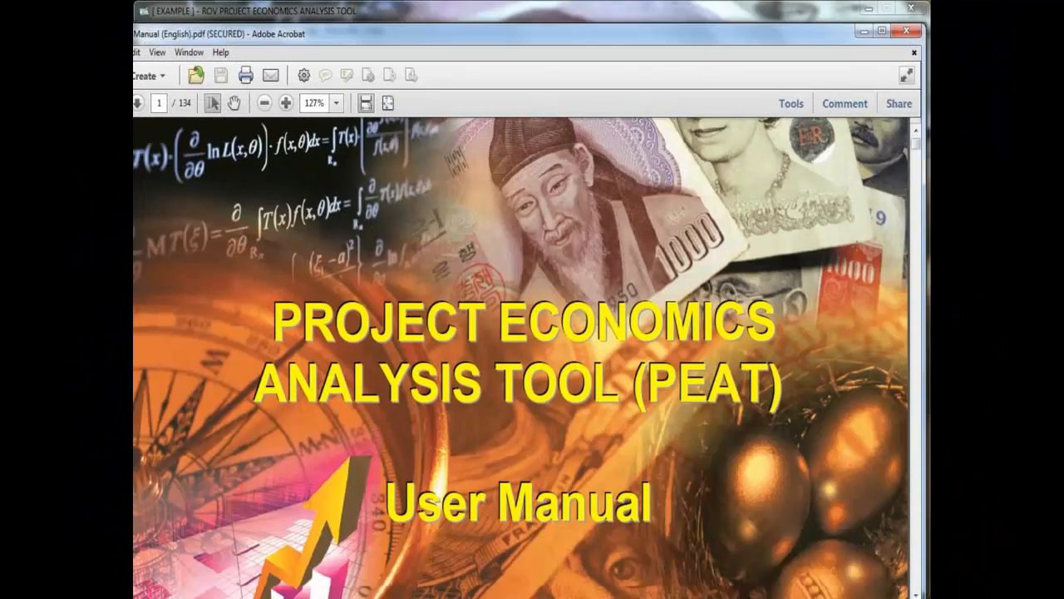
left_click(908, 34)
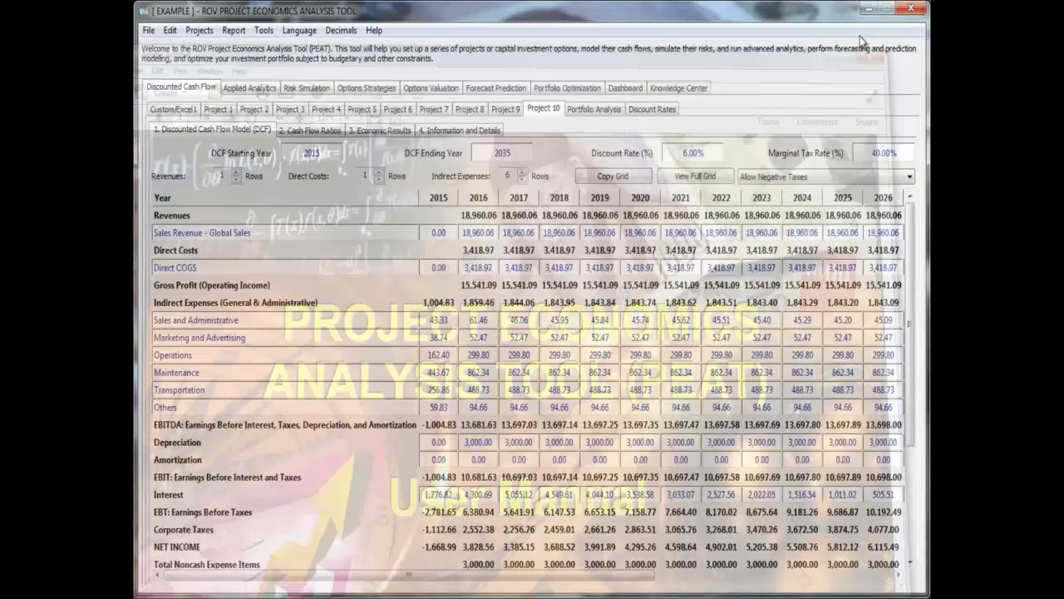
- Open the Extras folder and look over its PDF guides down to What's New in PEAT.pdf
left_click(369, 30)
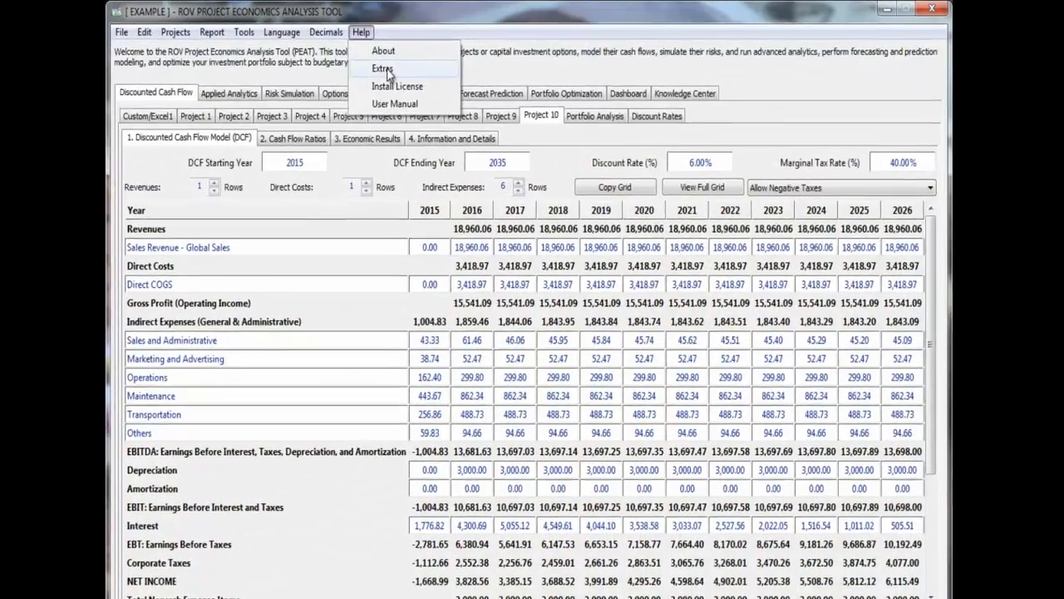
left_click(388, 67)
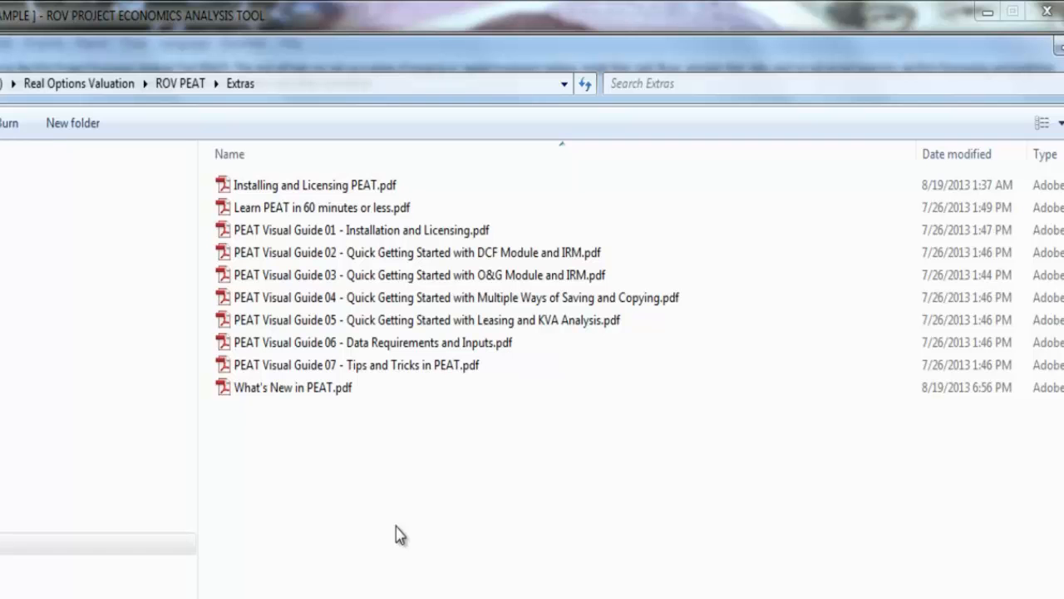
left_click(345, 396)
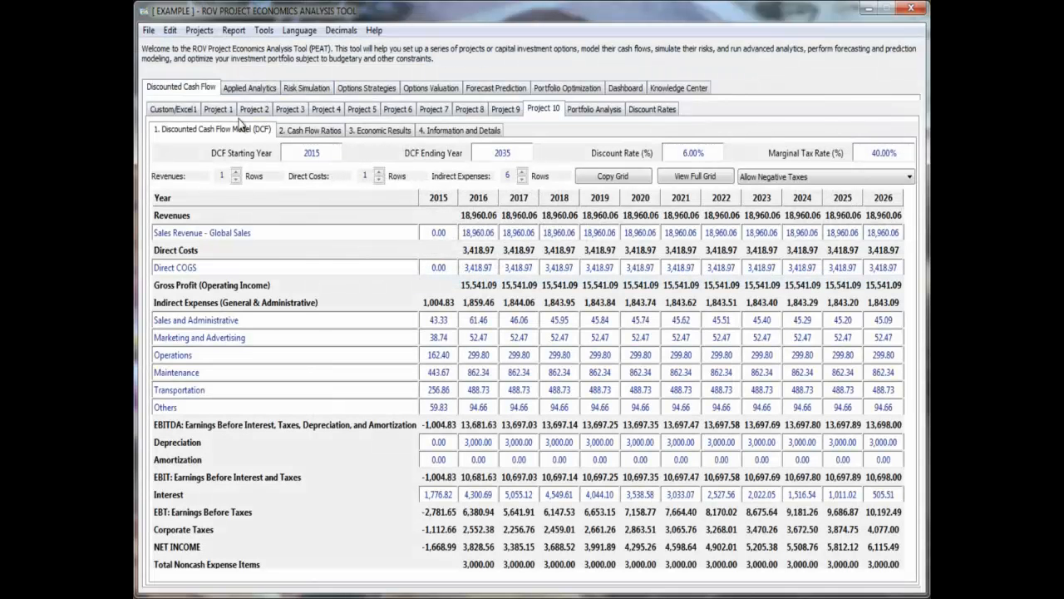
- Switch to the discounted cash flow model of Project 1
left_click(243, 91)
left_click(194, 89)
left_click(375, 30)
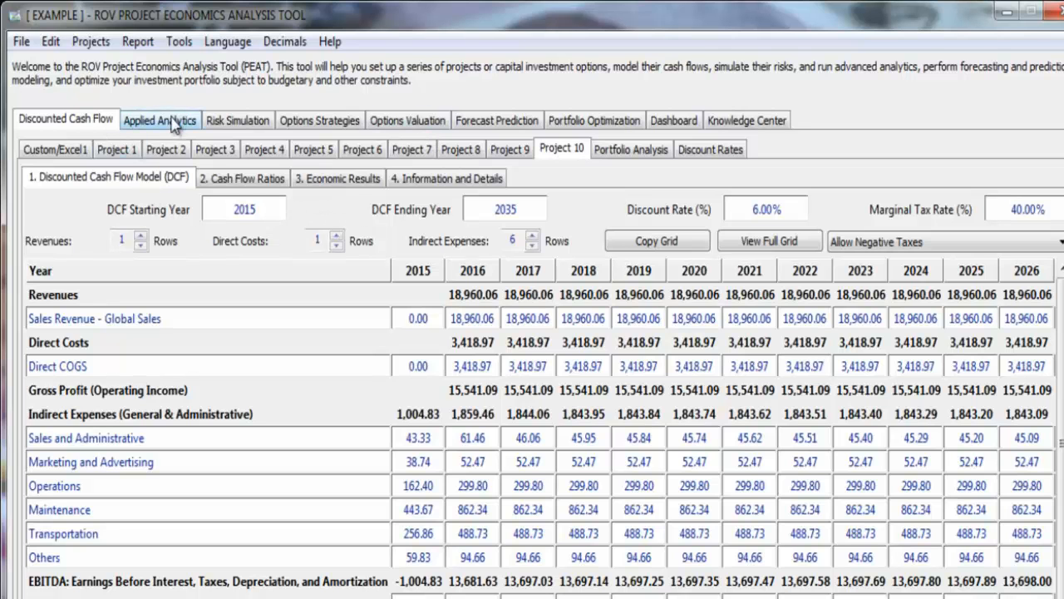
left_click(119, 151)
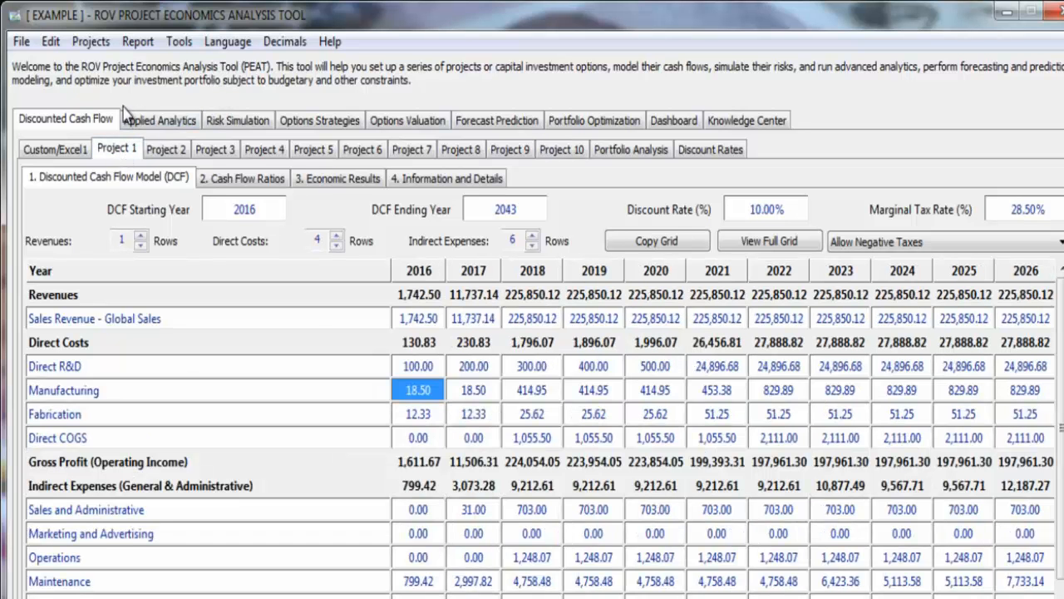
- Browse the model types offered for a new file, and leave the list without creating one
left_click(20, 43)
mouse_move(128, 65)
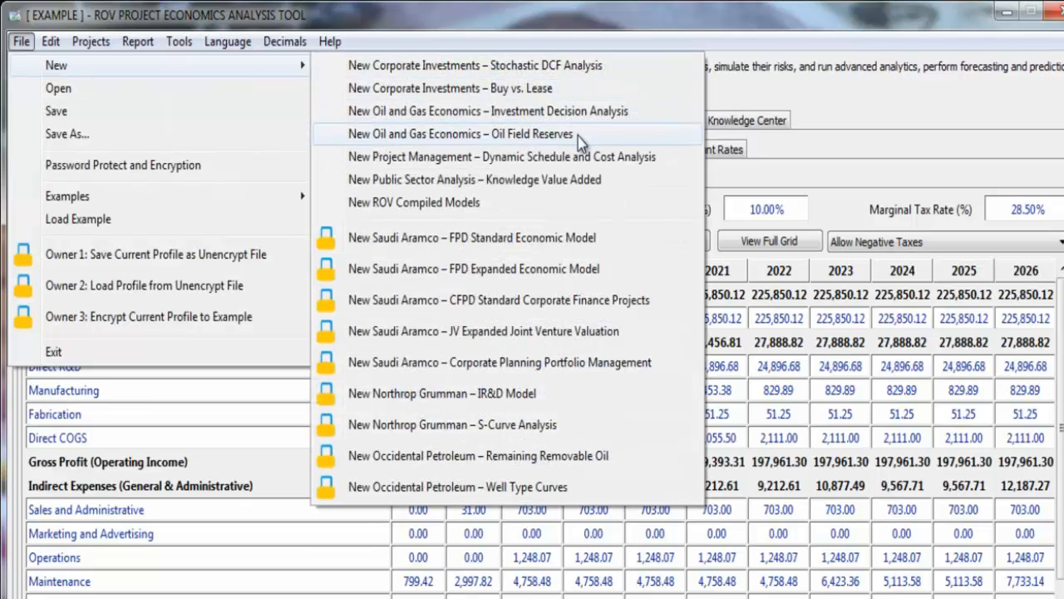
left_click(752, 93)
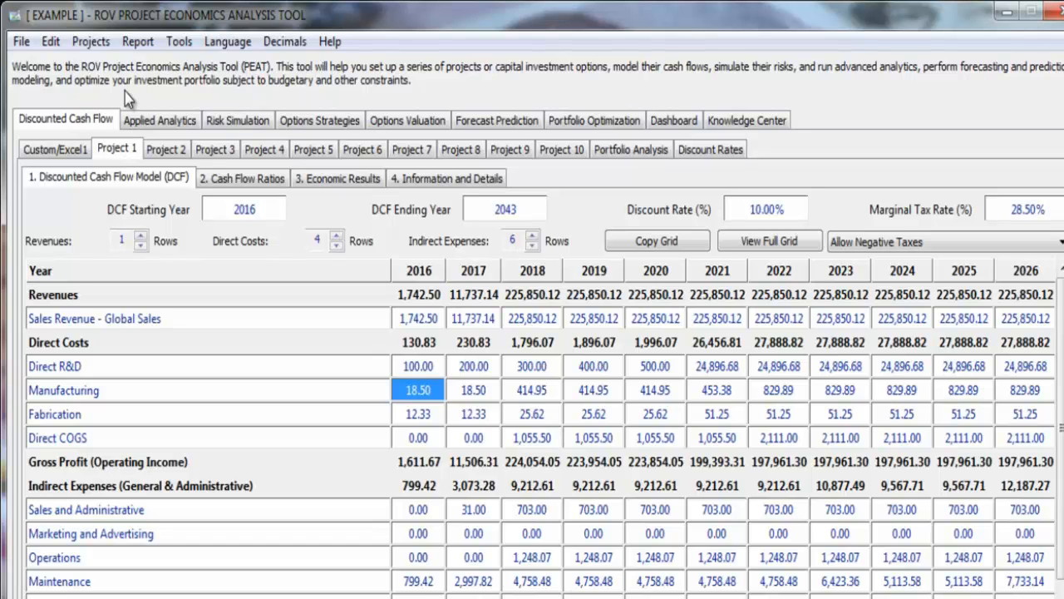
- Open the Custom/Excel1 calculation sheet and select cell C4
left_click(70, 151)
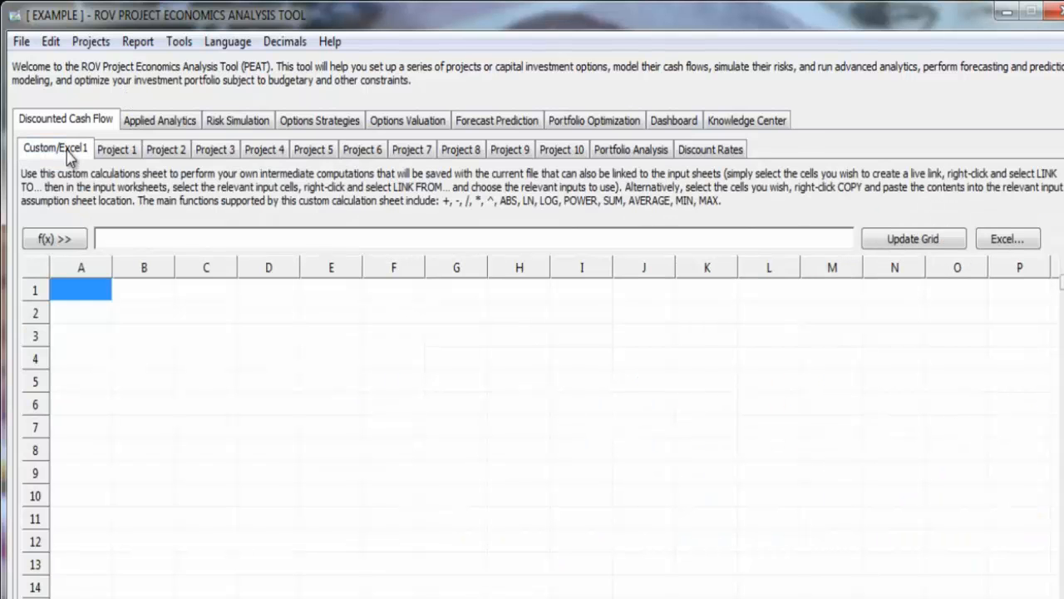
left_click(226, 366)
left_click(521, 354)
left_click(214, 366)
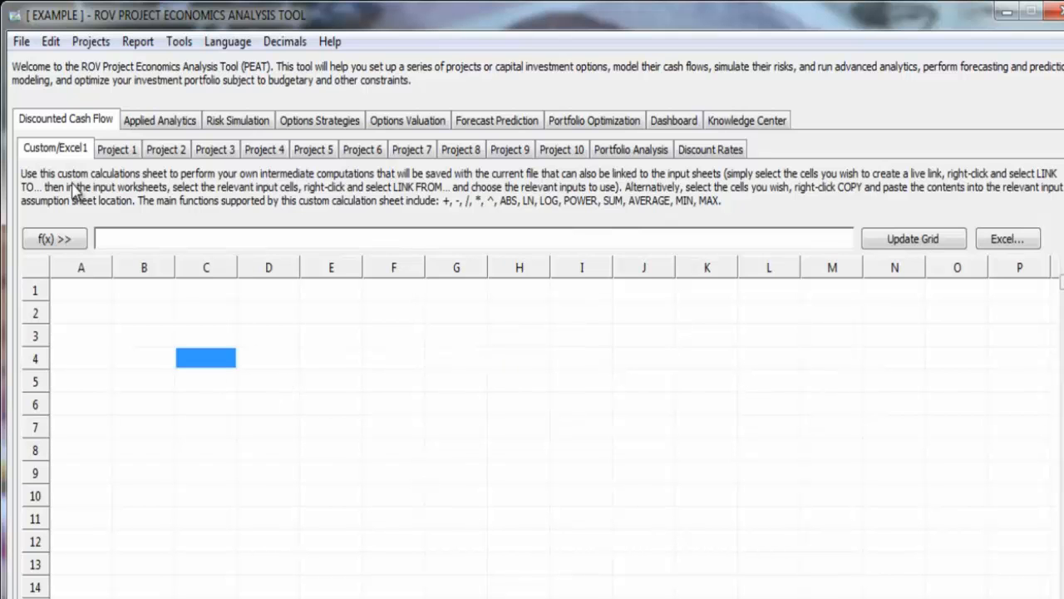
- View the custom sheet's function list and its Excel linking options, closing both without inserting or linking anything
left_click(54, 238)
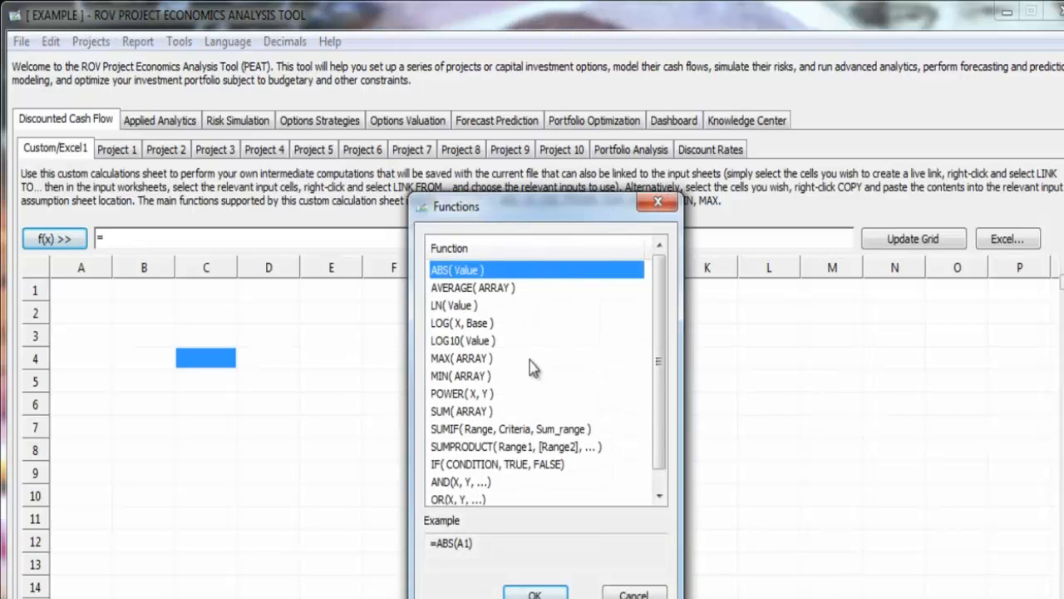
left_click(657, 204)
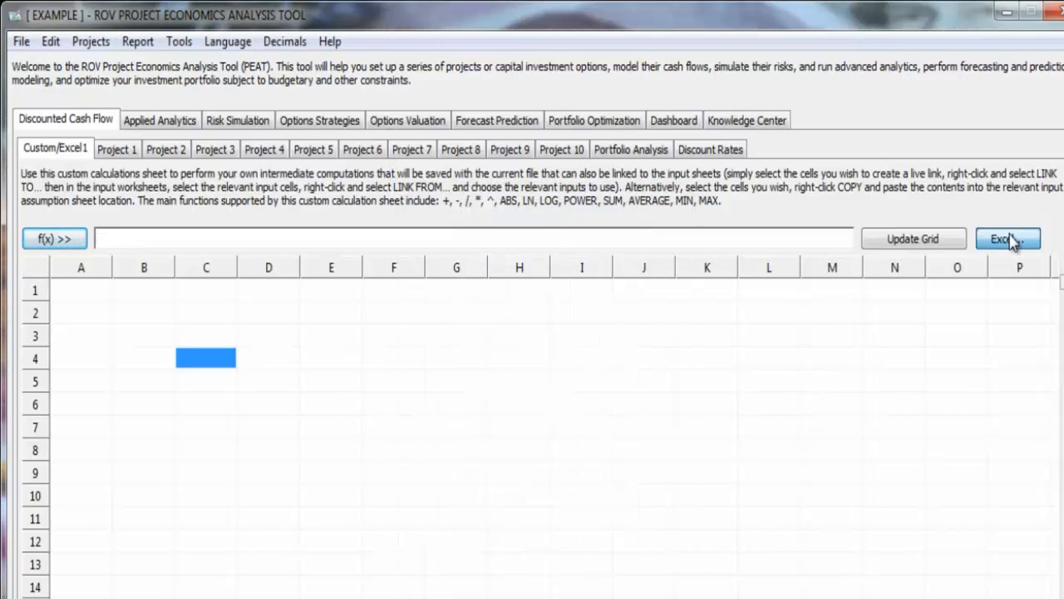
left_click(1006, 239)
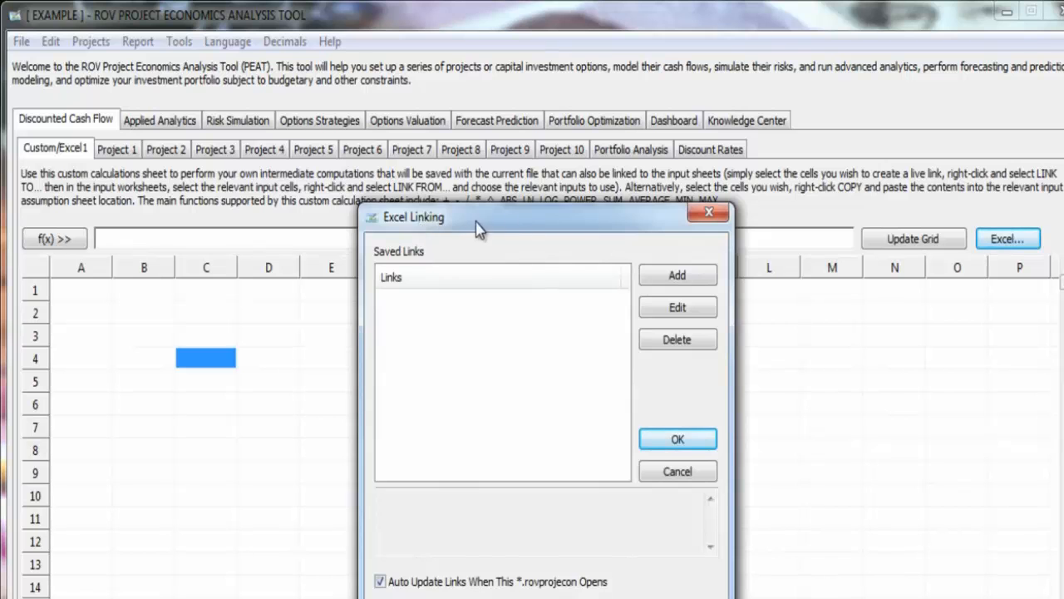
left_click(708, 213)
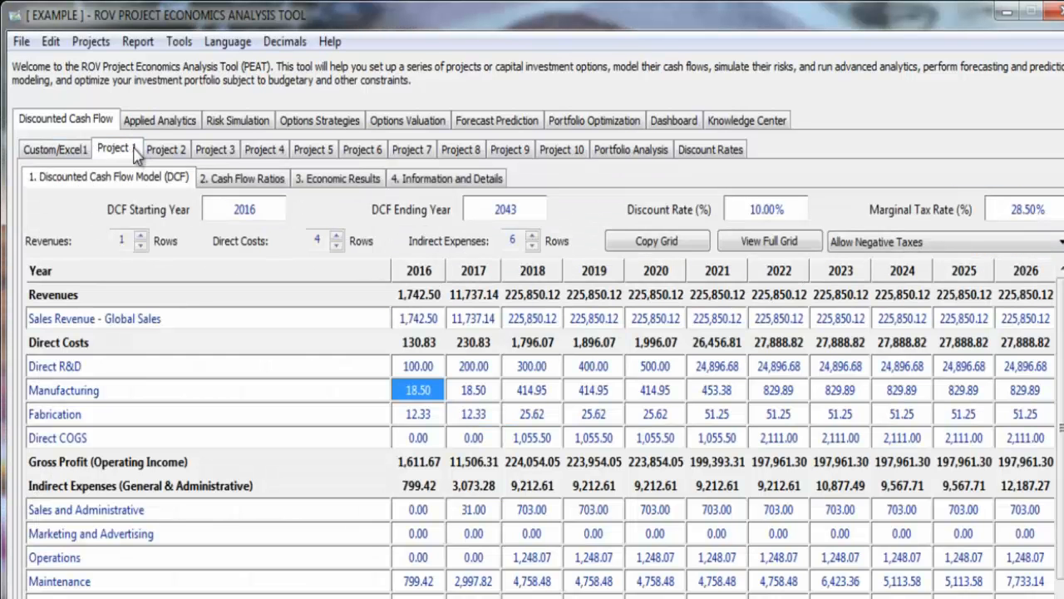
- Return to Project 1, open the option to save the model as a new file, and cancel without saving
left_click(133, 151)
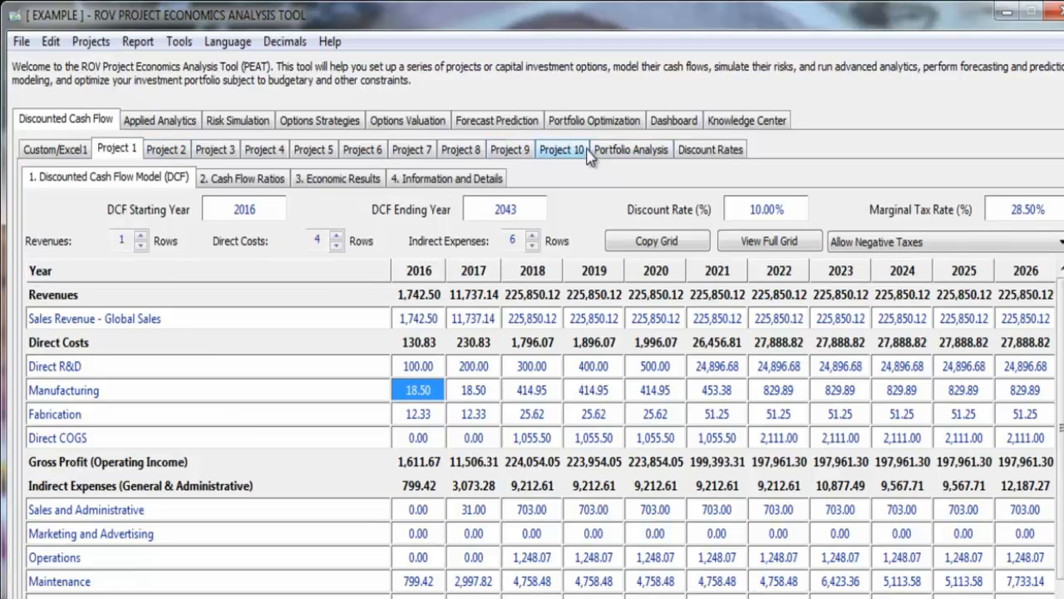
left_click(21, 41)
left_click(67, 135)
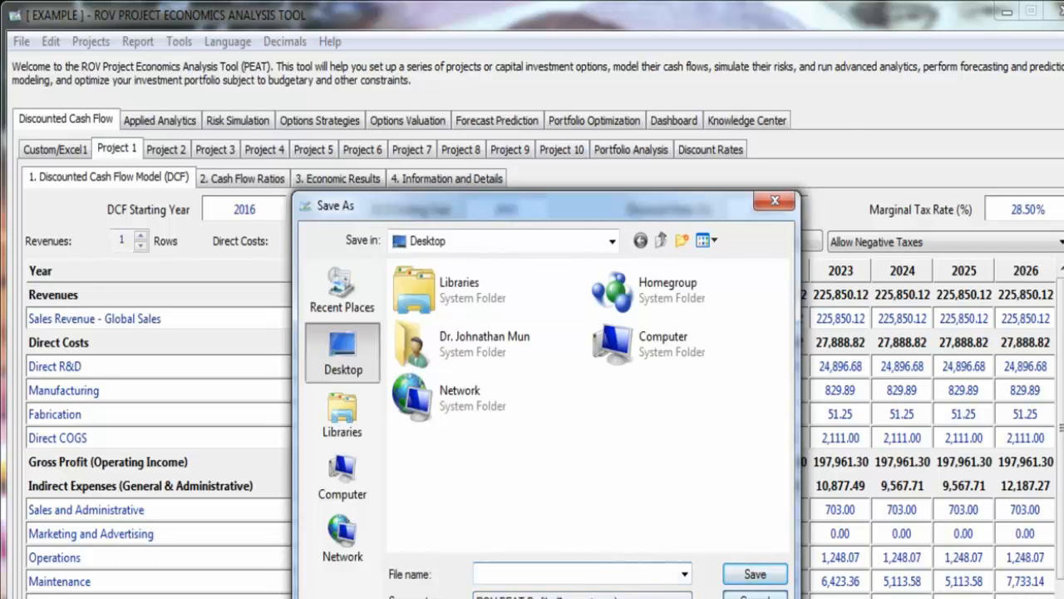
left_click(755, 595)
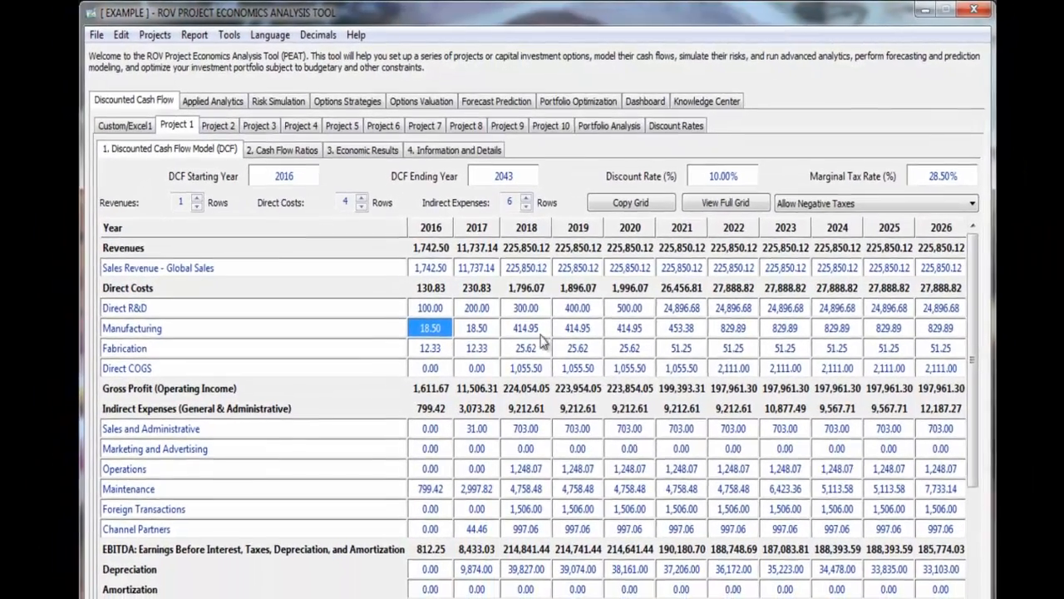
- Examine Project 1's yearly cost inputs, DCF starting and ending years, discount rate, and the cash flow rows at the end of the model
left_click(537, 357)
left_click(588, 340)
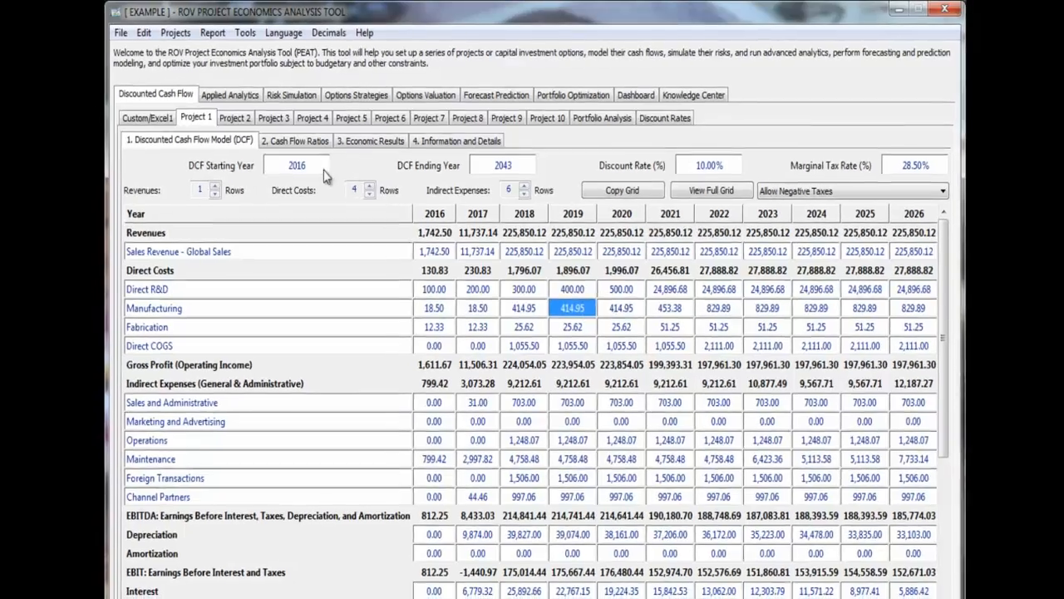
left_click(315, 172)
left_click(517, 161)
left_click(708, 160)
left_click(675, 279)
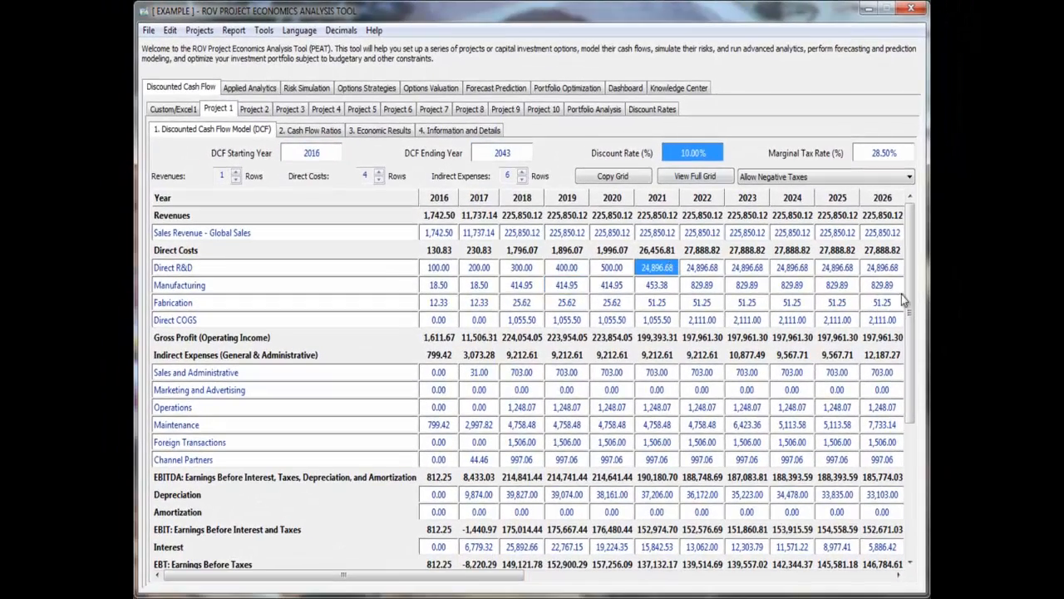
scroll(566, 424, "down", 4)
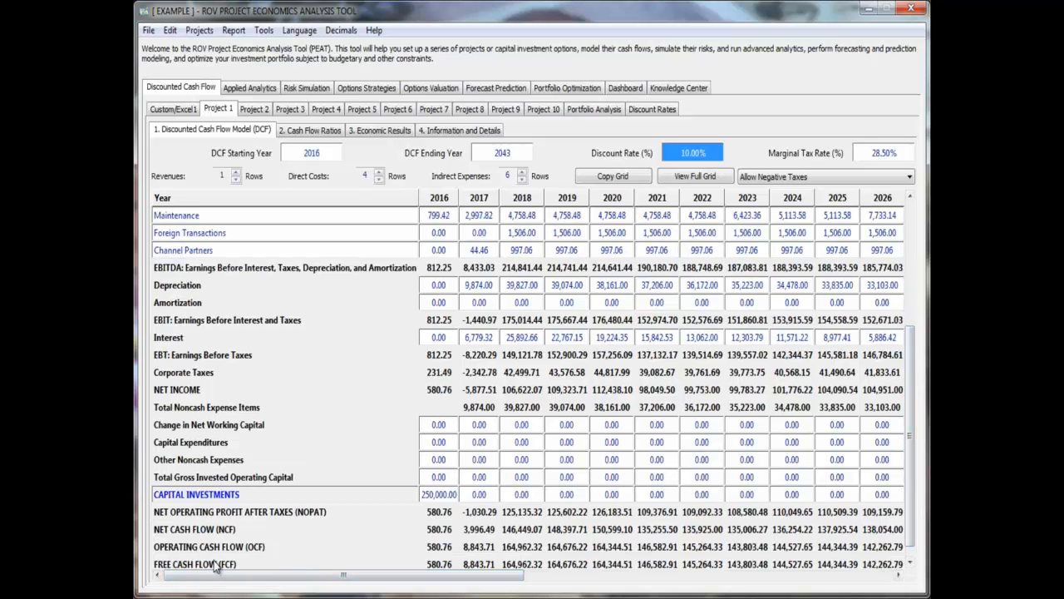
- Open Project 1's Cash Flow Ratios and examine the balance sheet inputs from Current Asset to Total Assets
scroll(907, 499, "up", 4)
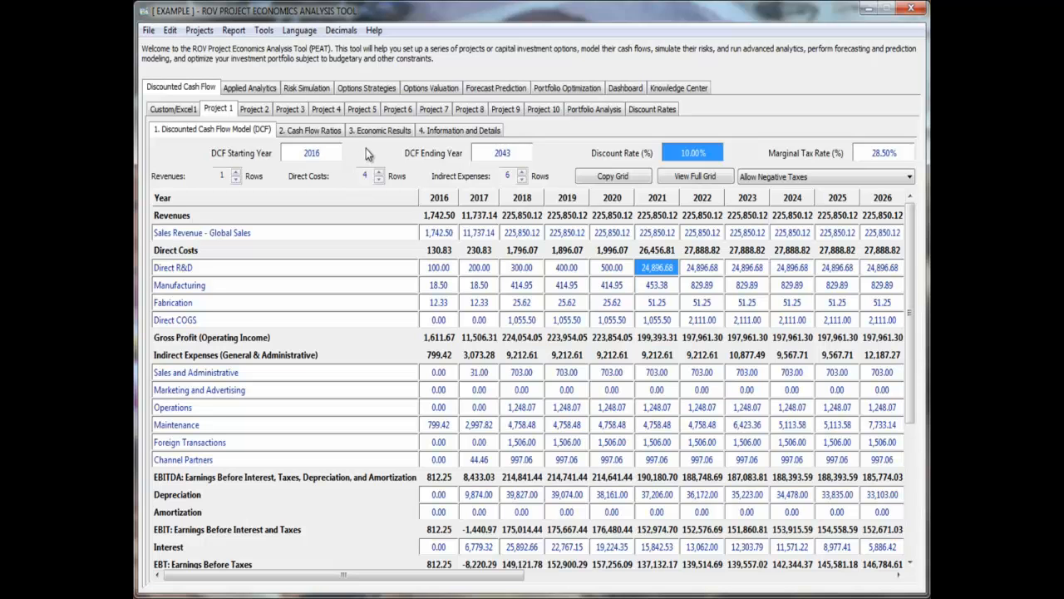
left_click(331, 131)
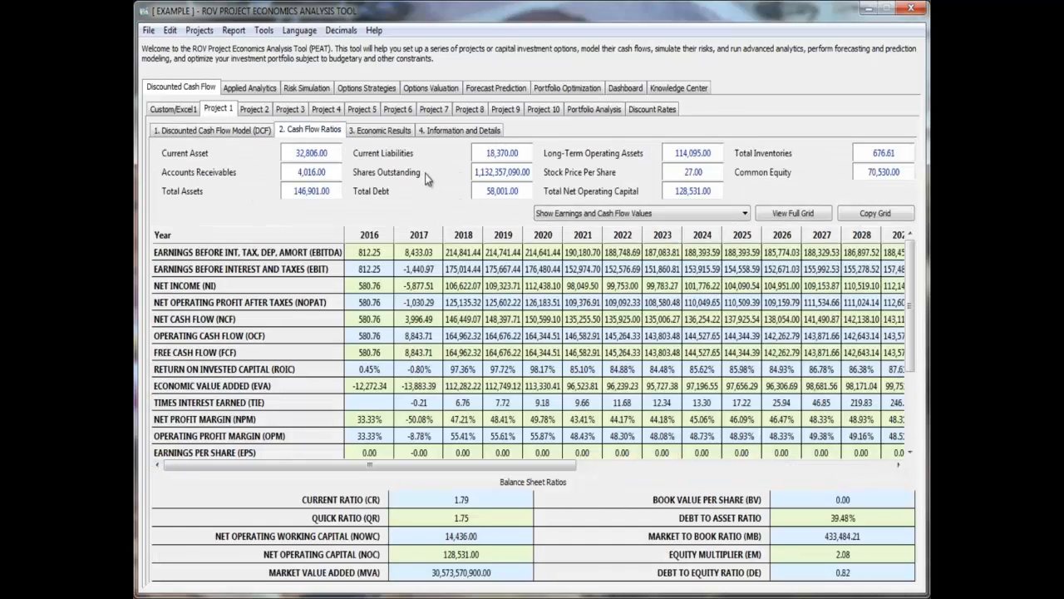
key("Tab")
key("Tab")
key("Tab")
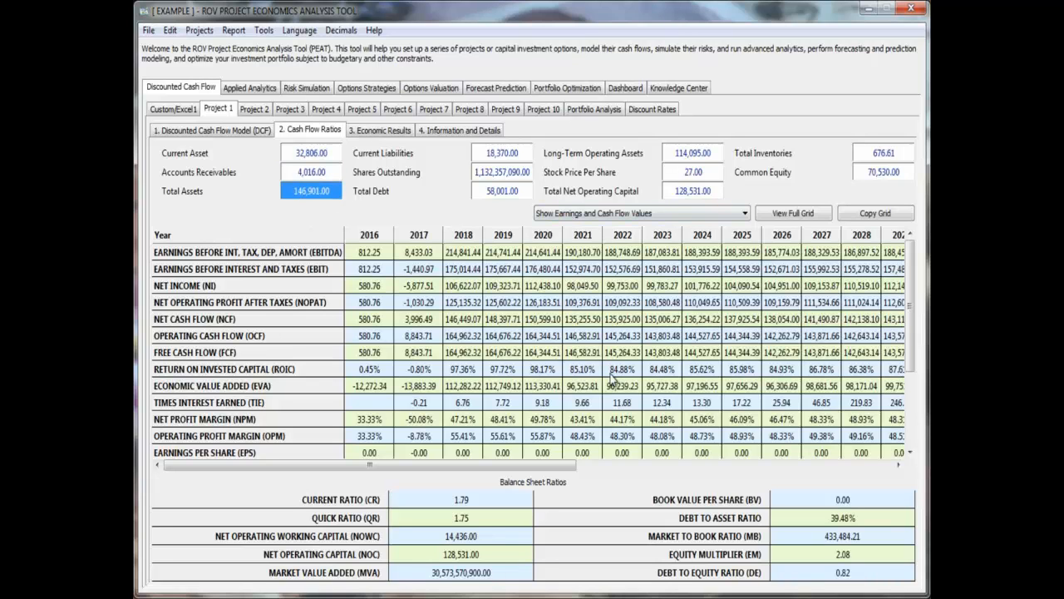
- Copy the cash flow ratios grid, switch to Excel and paste it into a new workbook starting at cell D2
left_click(877, 214)
left_click(309, 597)
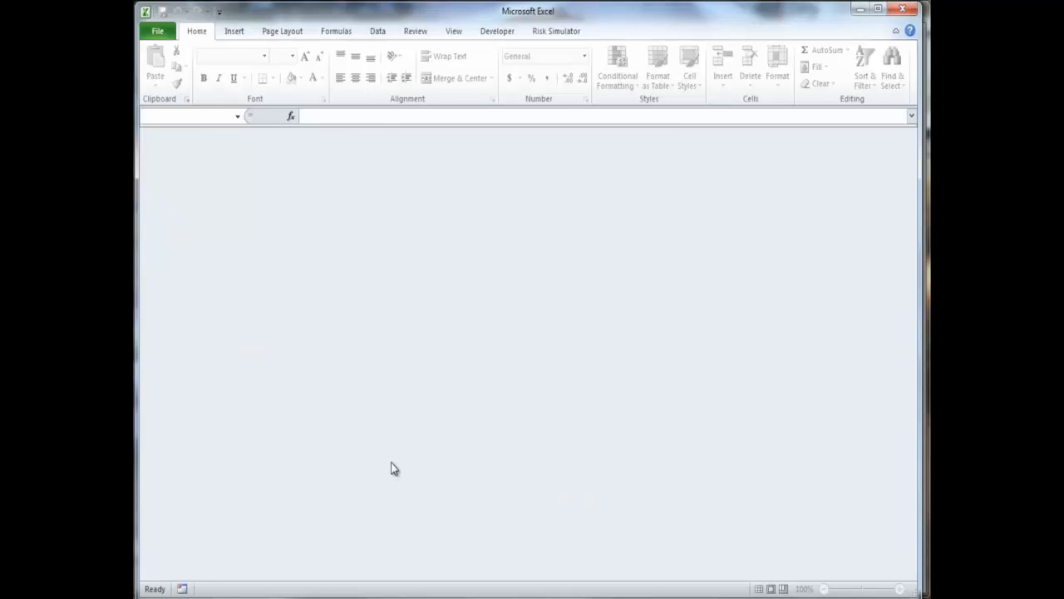
key("ctrl+n")
left_click(319, 169)
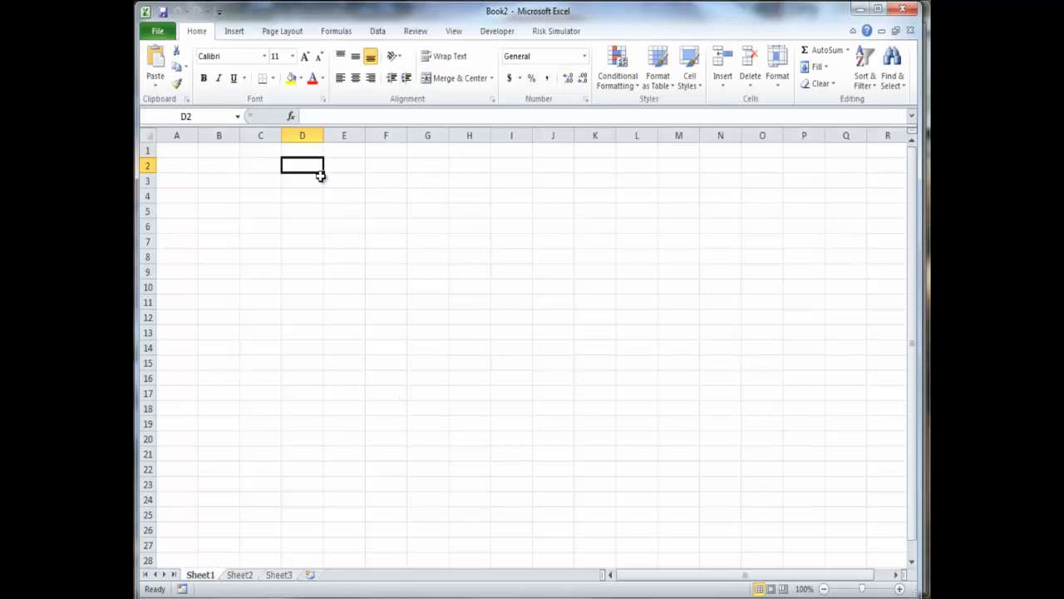
key("ctrl+v")
- Fit the widths of the pasted year columns from column F onward, and switch back to PEAT
left_click_drag(378, 136, 840, 137)
double_click(868, 135)
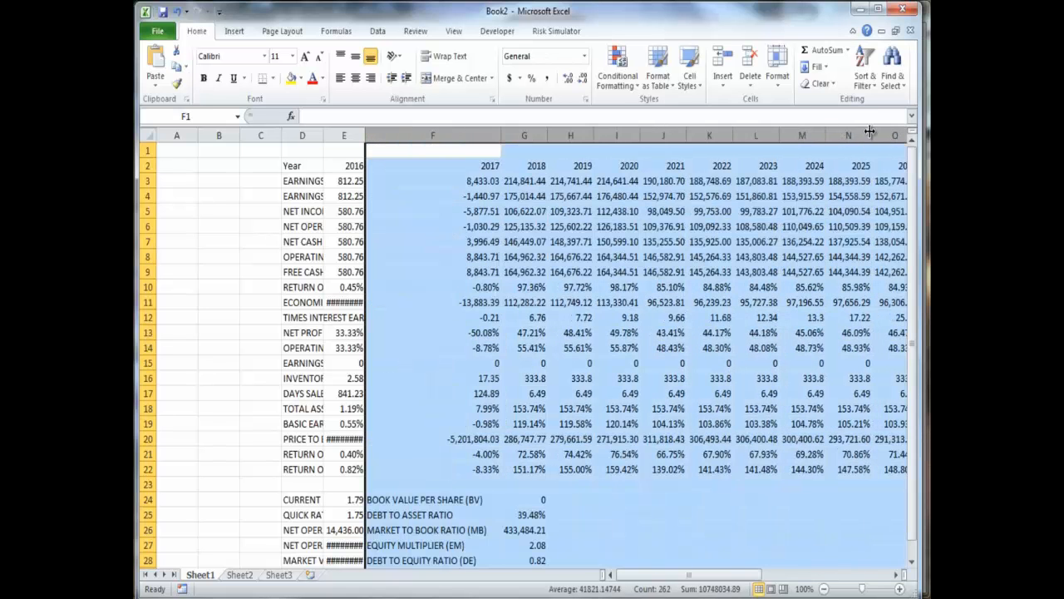
left_click(861, 9)
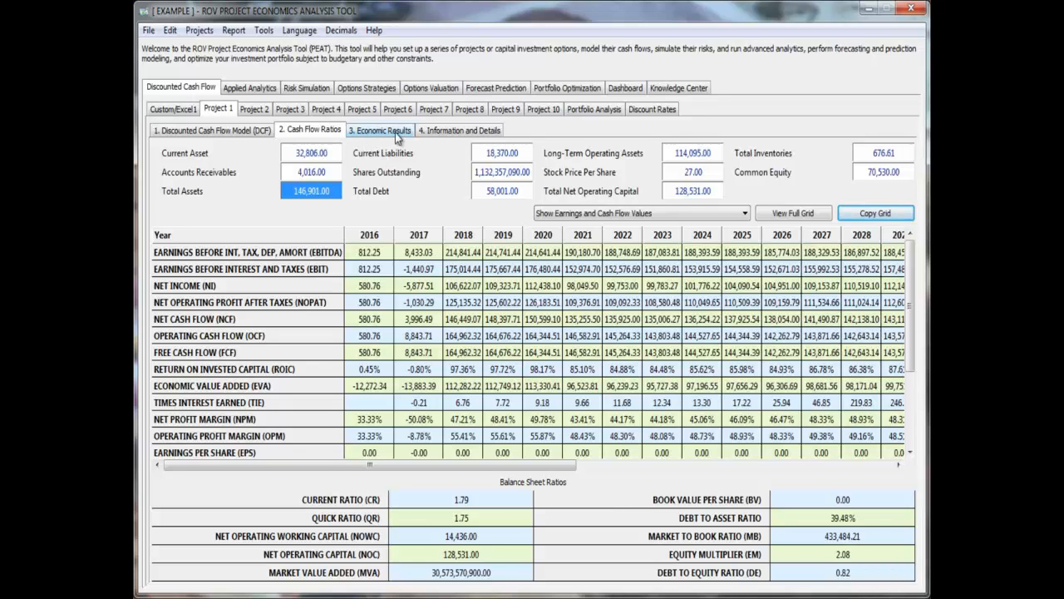
- Return to Project 1's DCF model and view the linking and pasting options for a range of Direct R&D values, closing them unused
left_click(323, 158)
left_click(258, 134)
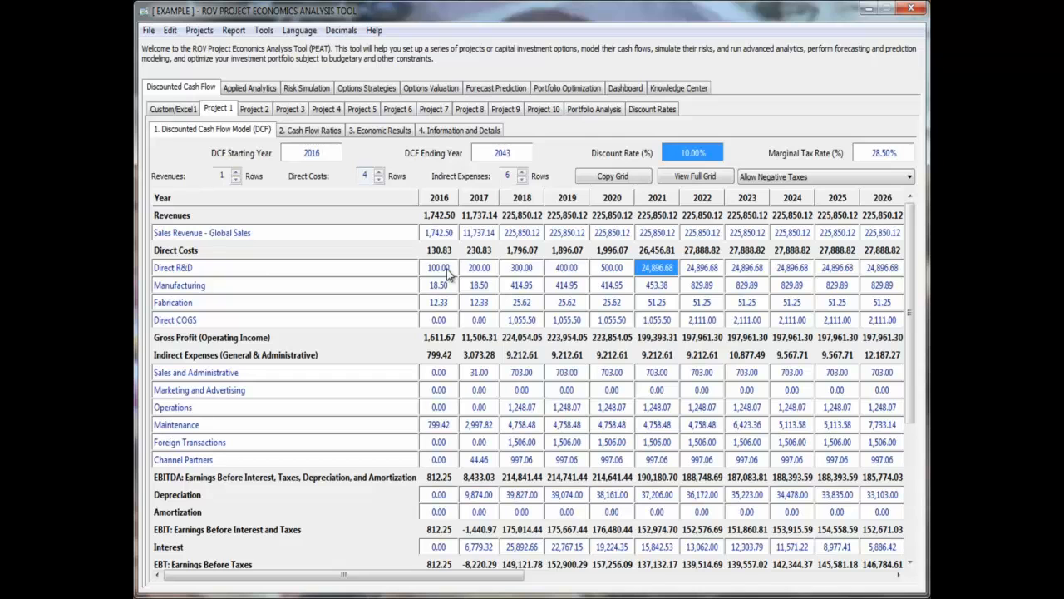
left_click_drag(446, 267, 644, 274)
right_click(641, 267)
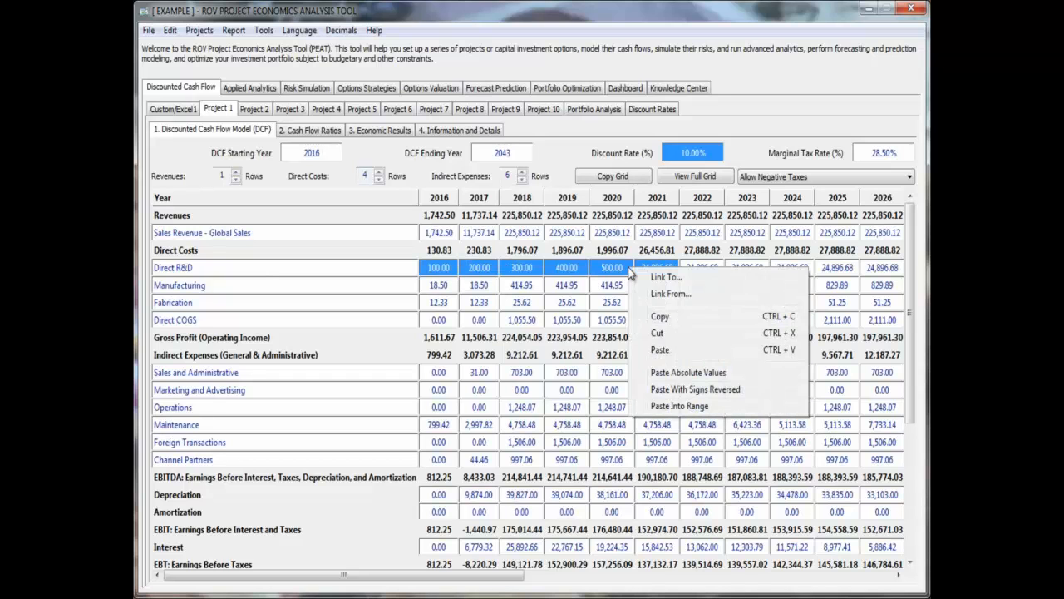
left_click(568, 285)
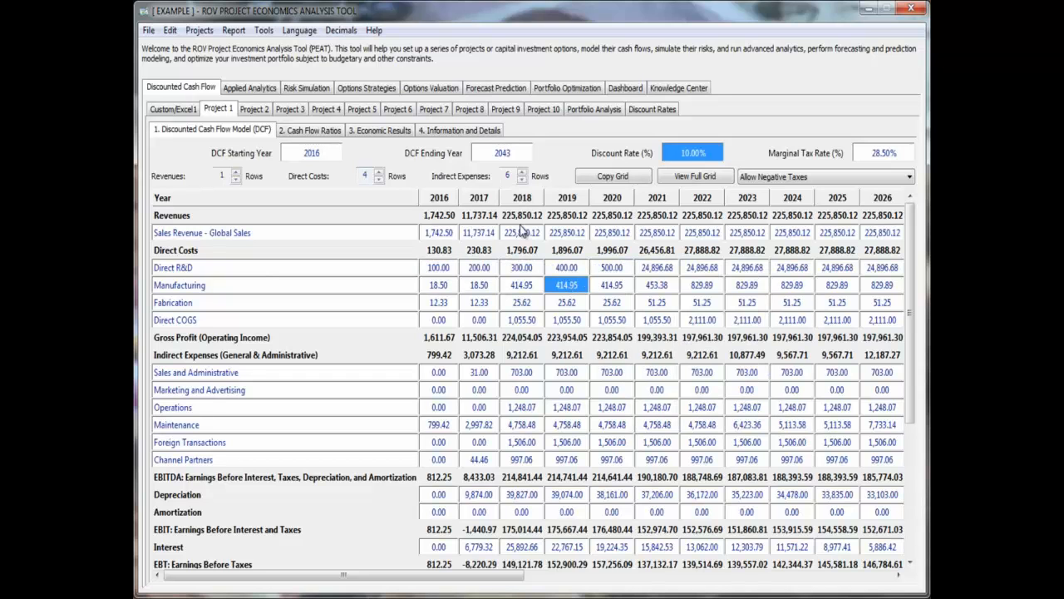
- Open Project 1's Economic Results and try the Continuous convention and other decimal counts, restoring Discrete and 2 decimals
left_click(331, 132)
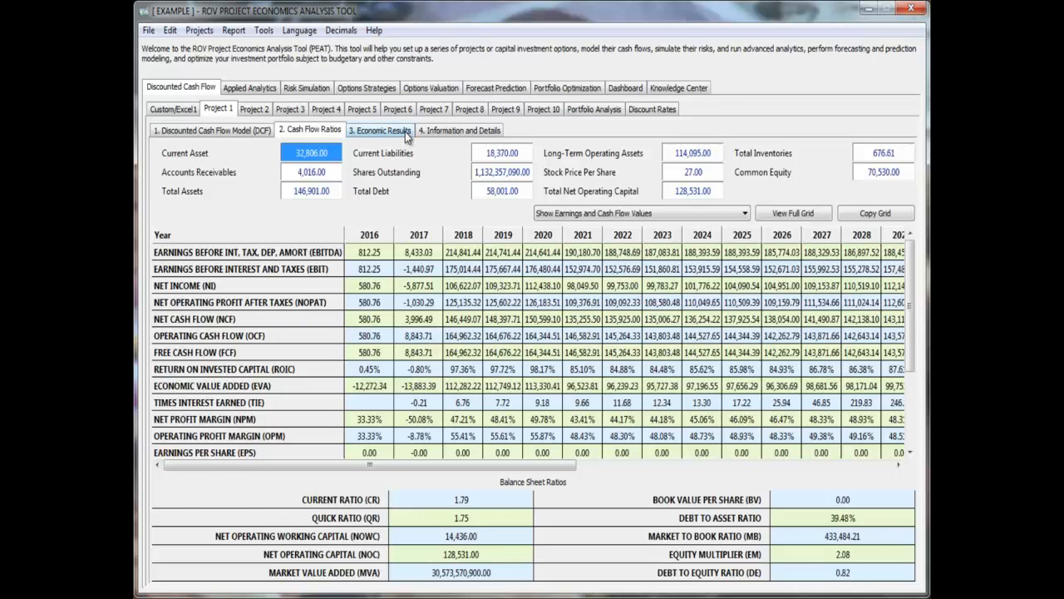
left_click(405, 131)
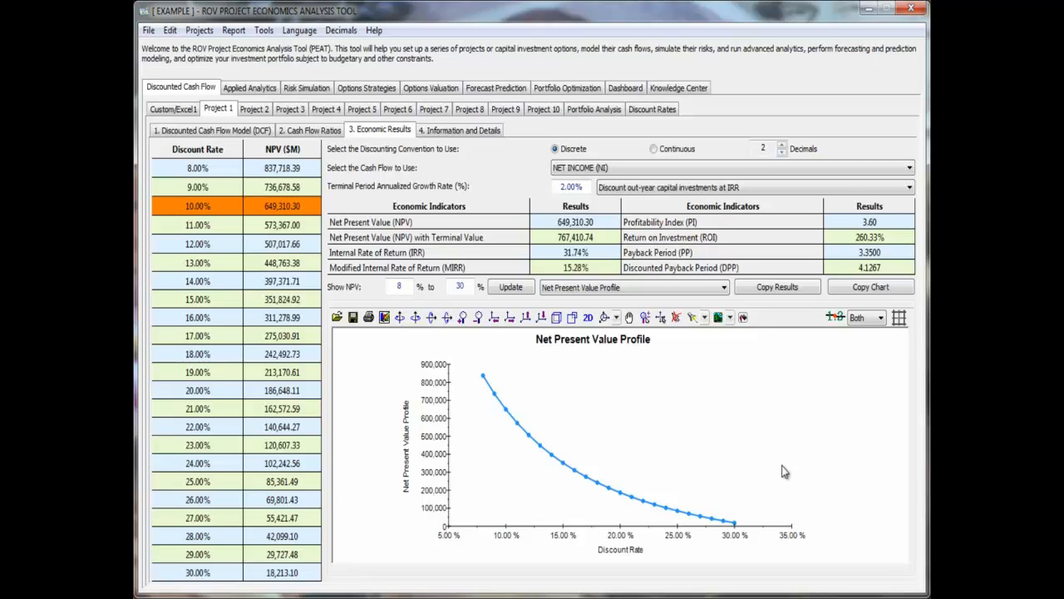
left_click(665, 152)
left_click(574, 151)
left_click(782, 144)
left_click(782, 145)
left_click(782, 153)
left_click(782, 154)
- View the NET INCOME (NI) chart and restore the Net Present Value Profile chart
left_click(668, 287)
left_click(642, 308)
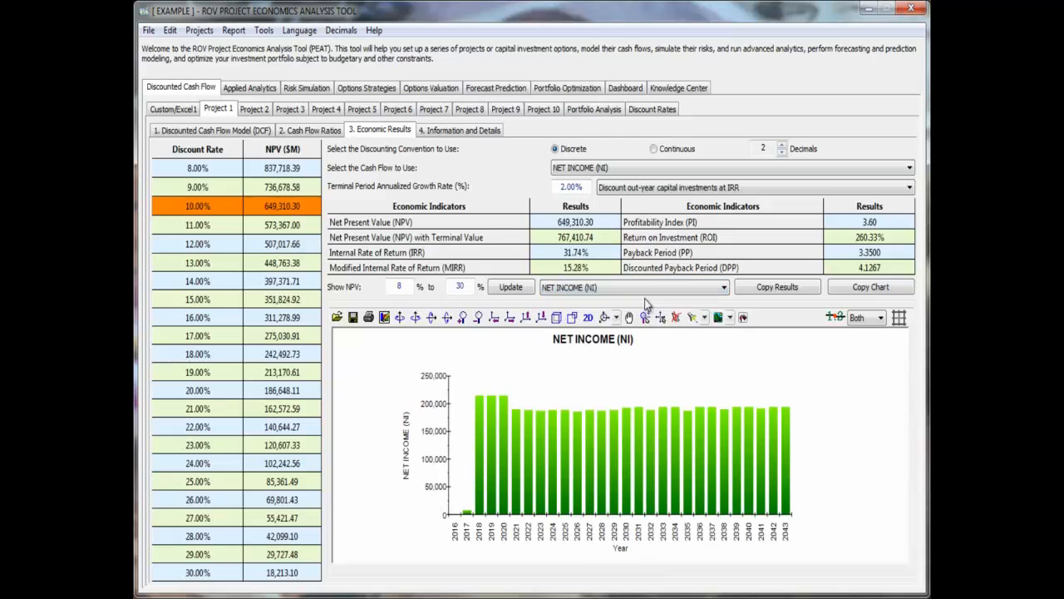
left_click(632, 288)
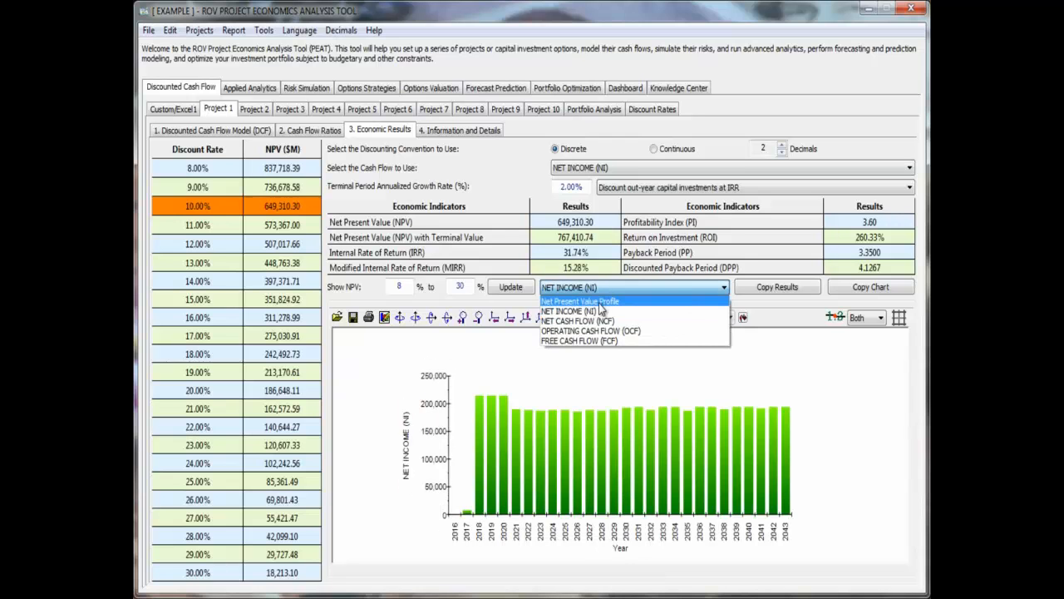
left_click(593, 301)
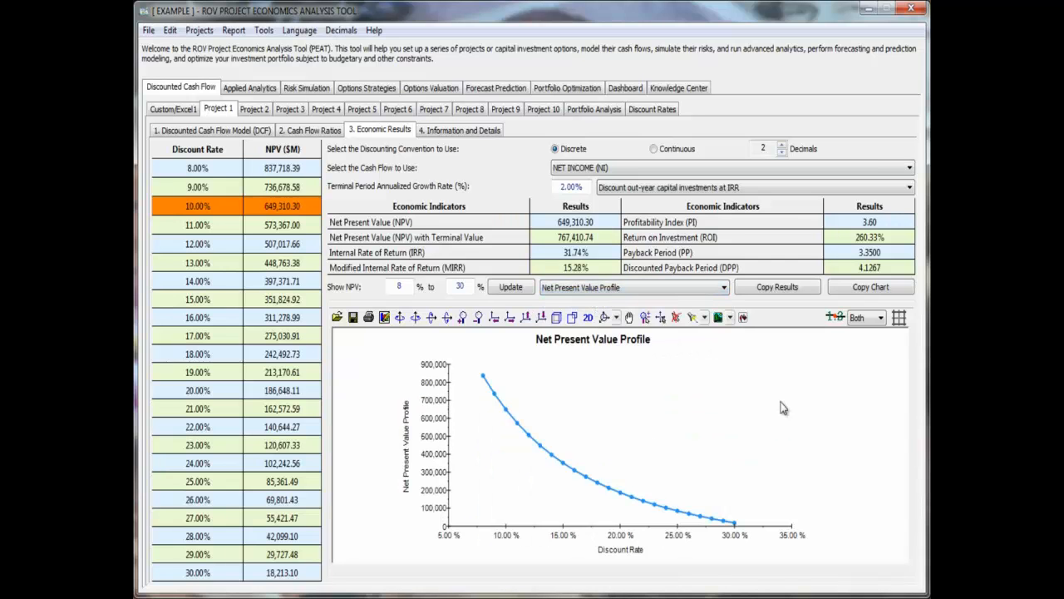
- Copy the Net Present Value Profile chart, paste it into Excel's Book2 at cell C38, and return to PEAT
left_click(859, 290)
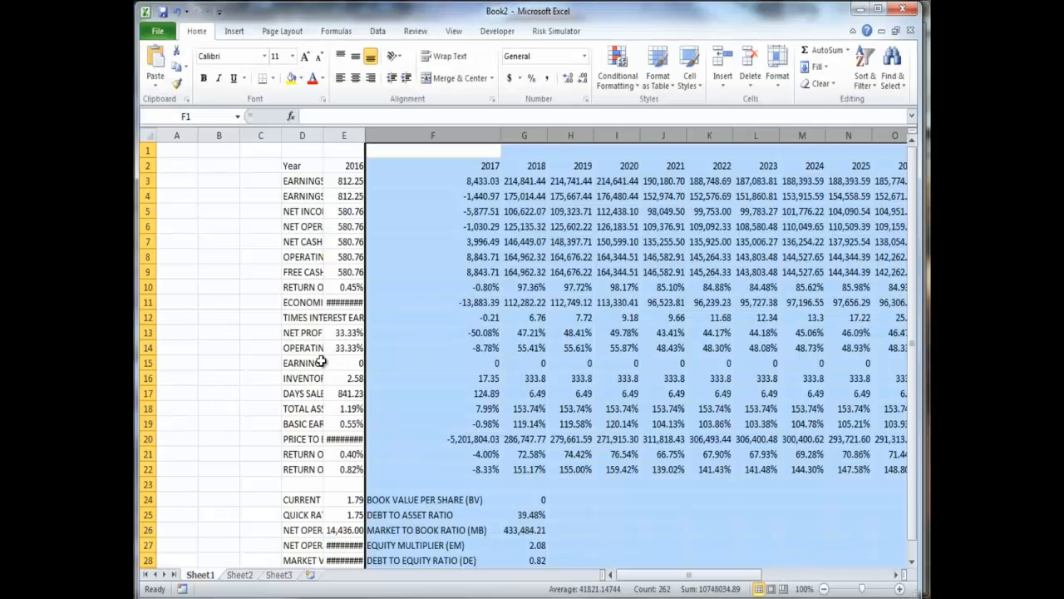
scroll(475, 355, "down", 11)
left_click(267, 208)
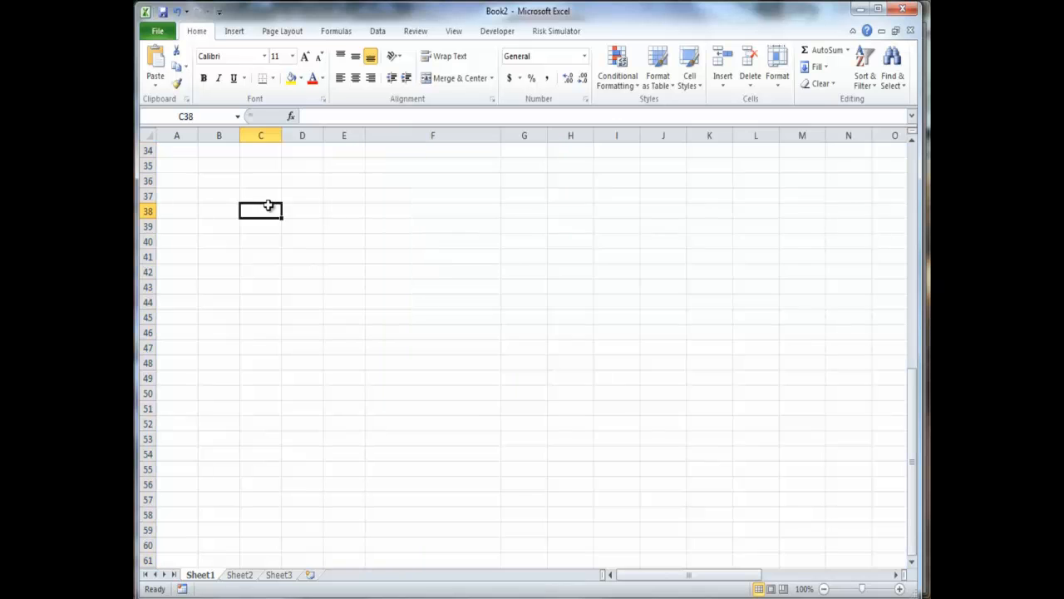
key("ctrl+v")
left_click_drag(540, 266, 542, 267)
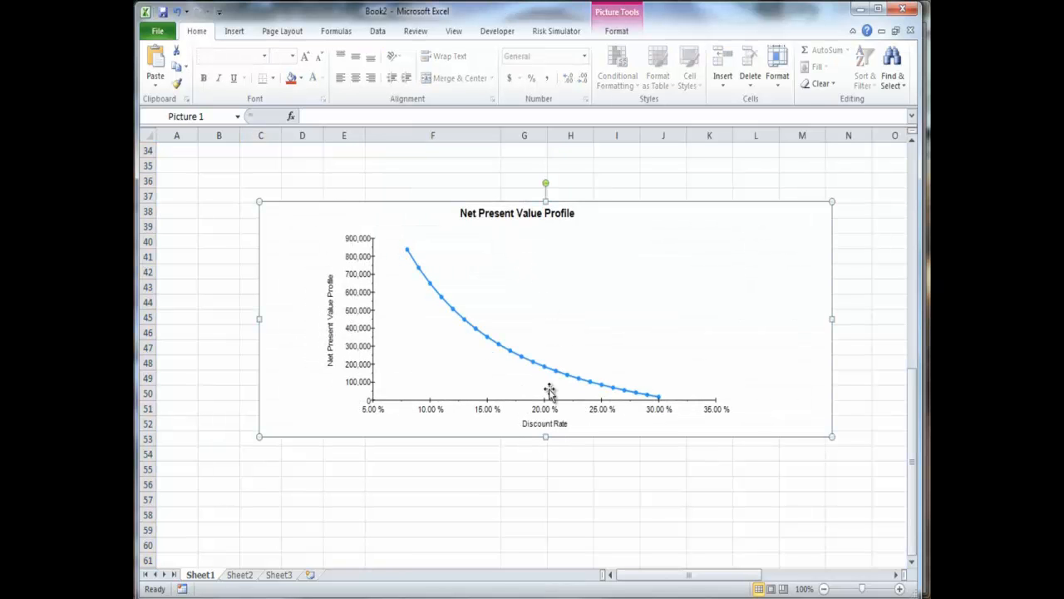
left_click(516, 485)
left_click(517, 339)
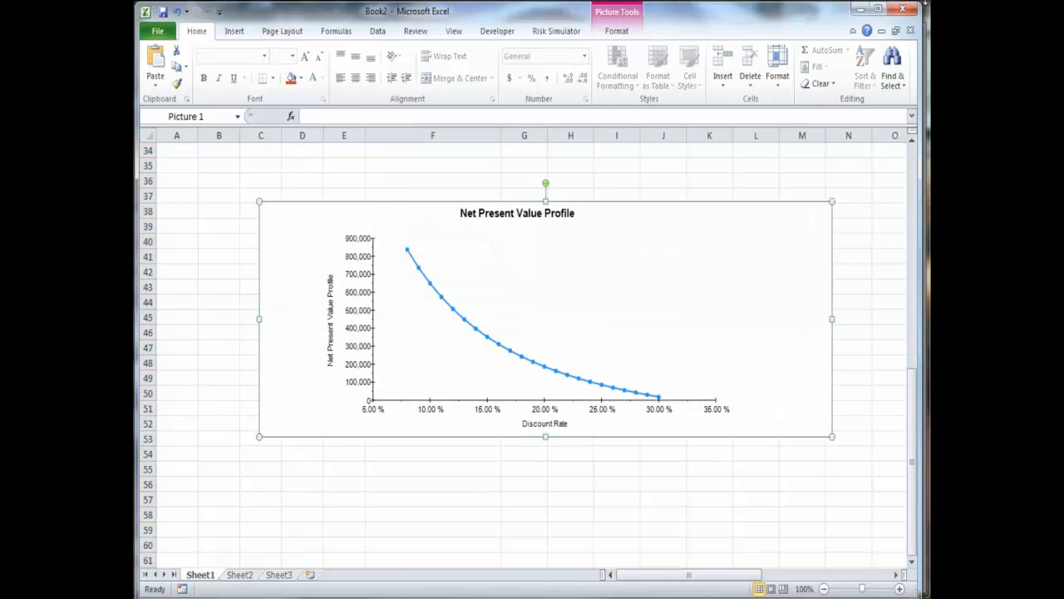
left_click(861, 9)
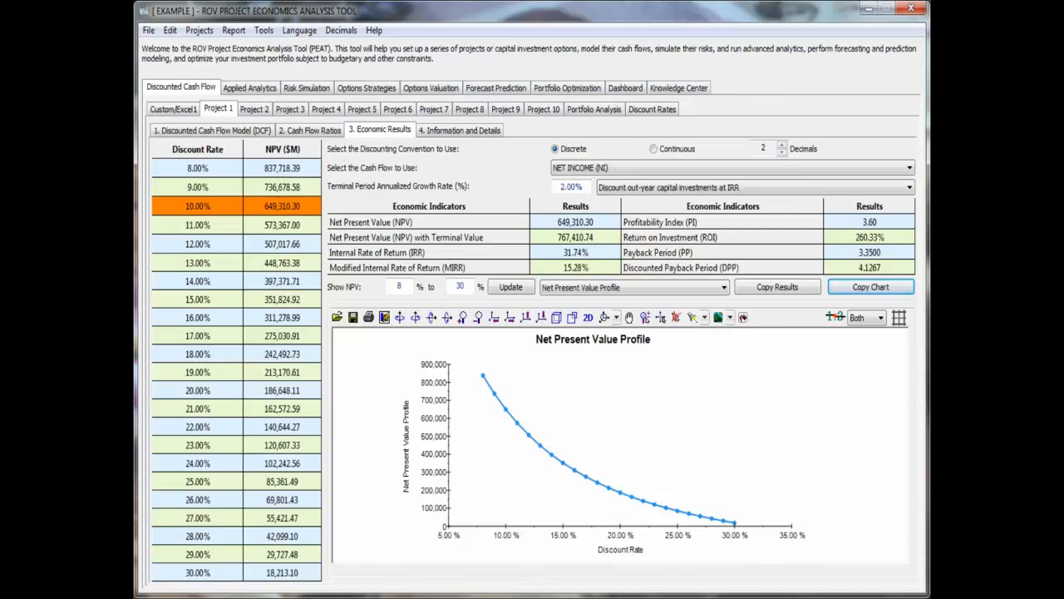
- Try the rotation and view adjustment tools on the Net Present Value Profile chart and restore its original view
left_click(418, 322)
left_click(418, 322)
left_click(402, 320)
left_click(479, 320)
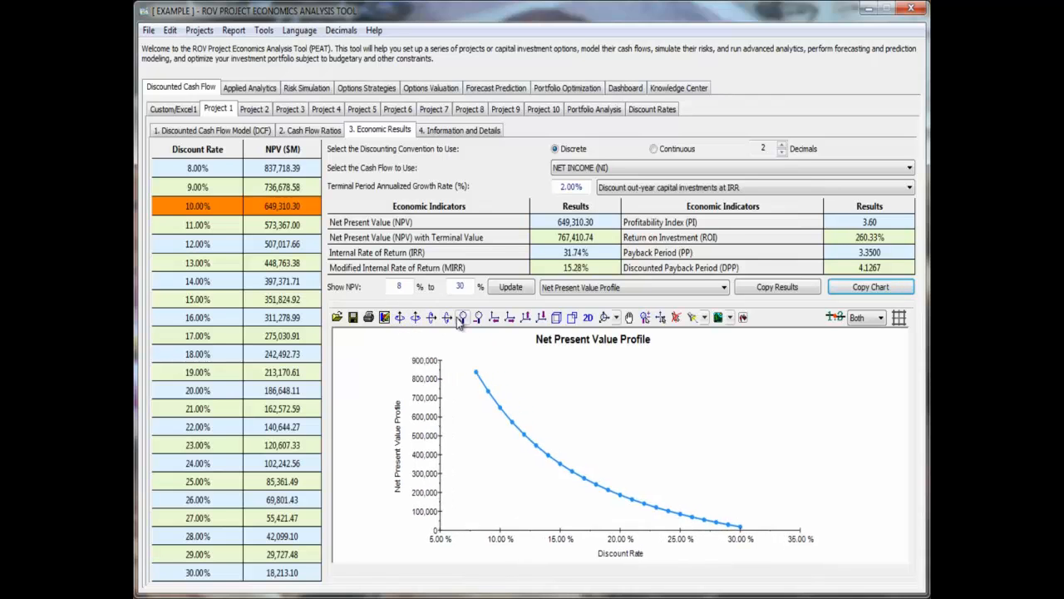
left_click(543, 321)
- Toggle the chart's gridlines and data label on and off, and view the border styles without applying one
left_click(901, 319)
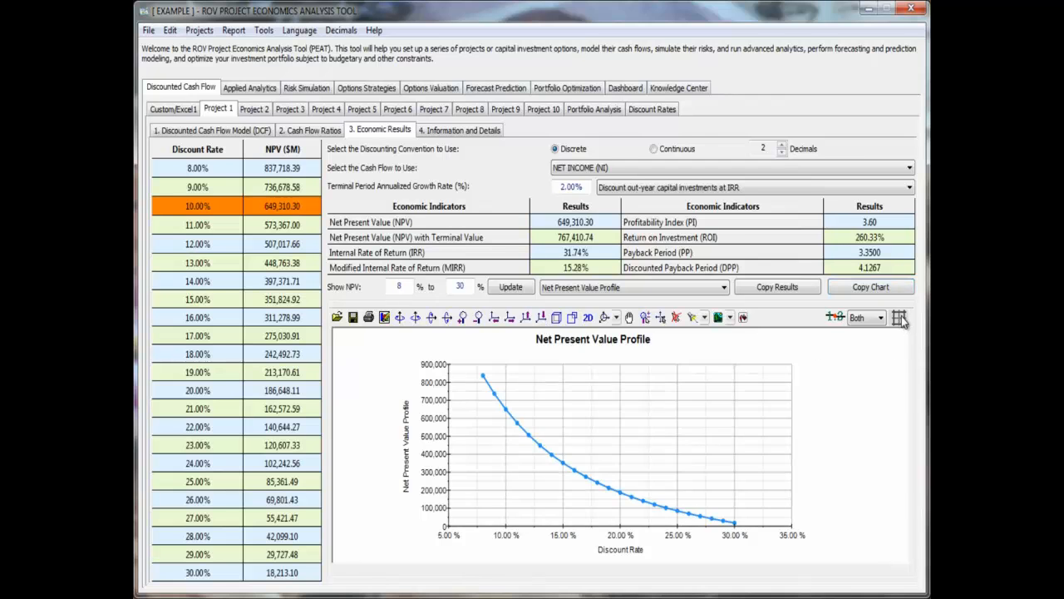
left_click(901, 318)
left_click(836, 319)
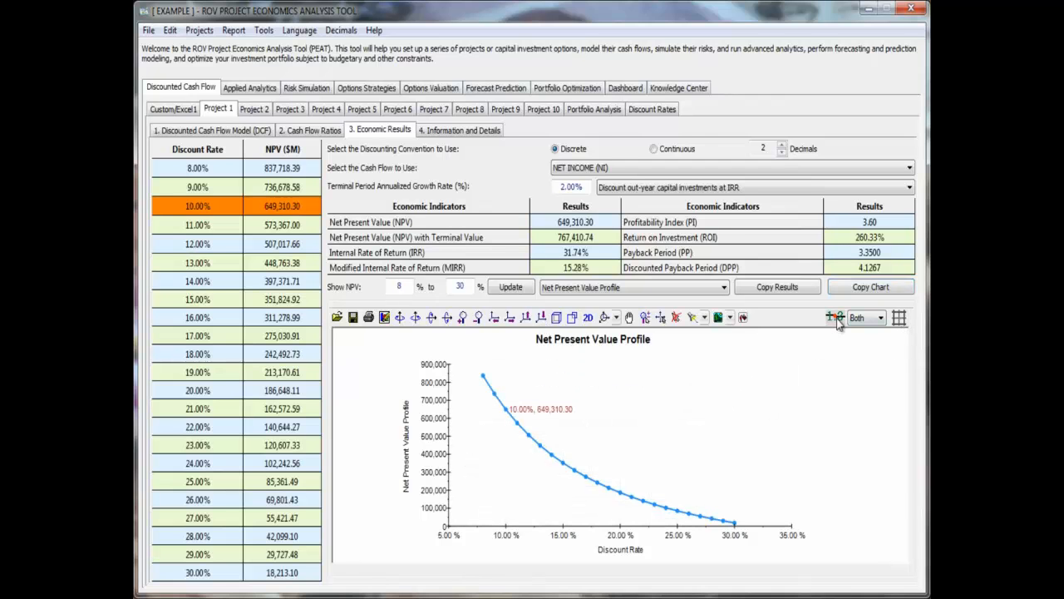
left_click(836, 318)
left_click(837, 319)
left_click(730, 318)
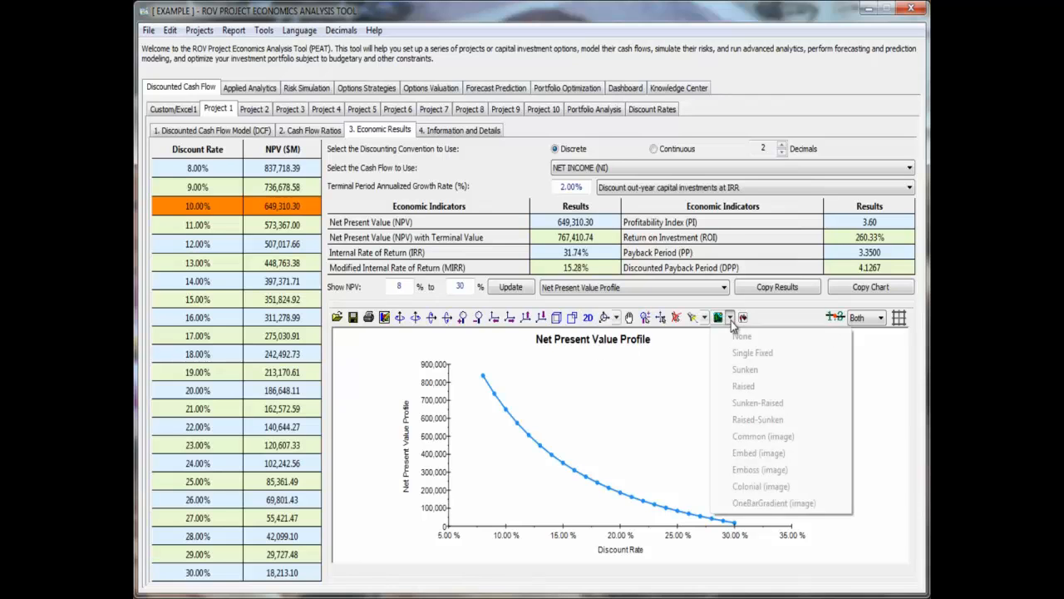
left_click(695, 368)
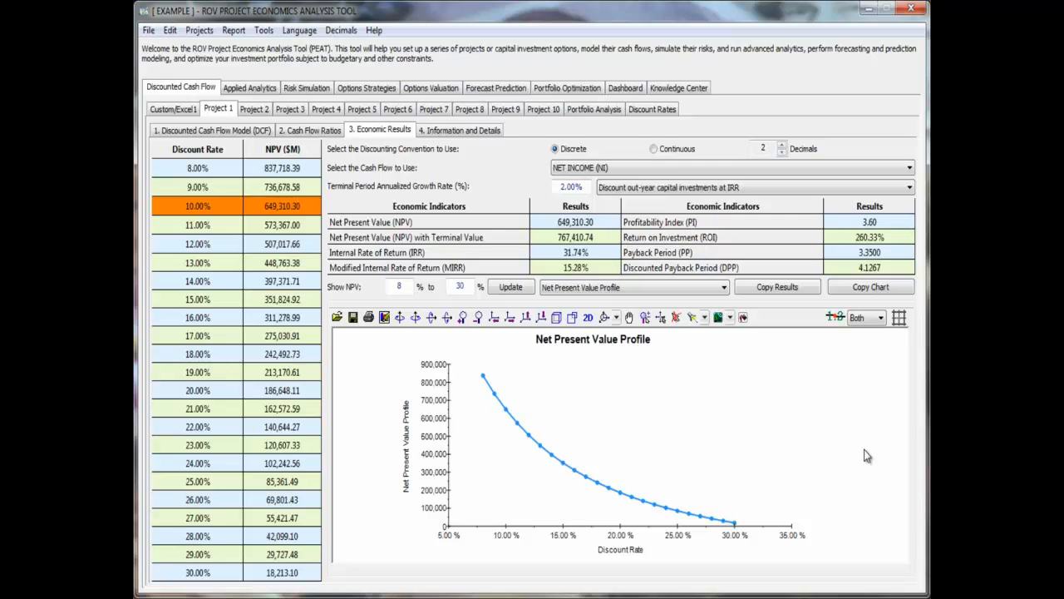
- Open Project 1's Information and Details and view the category titles, starting to edit Corporate Objective but closing without changes
left_click(449, 133)
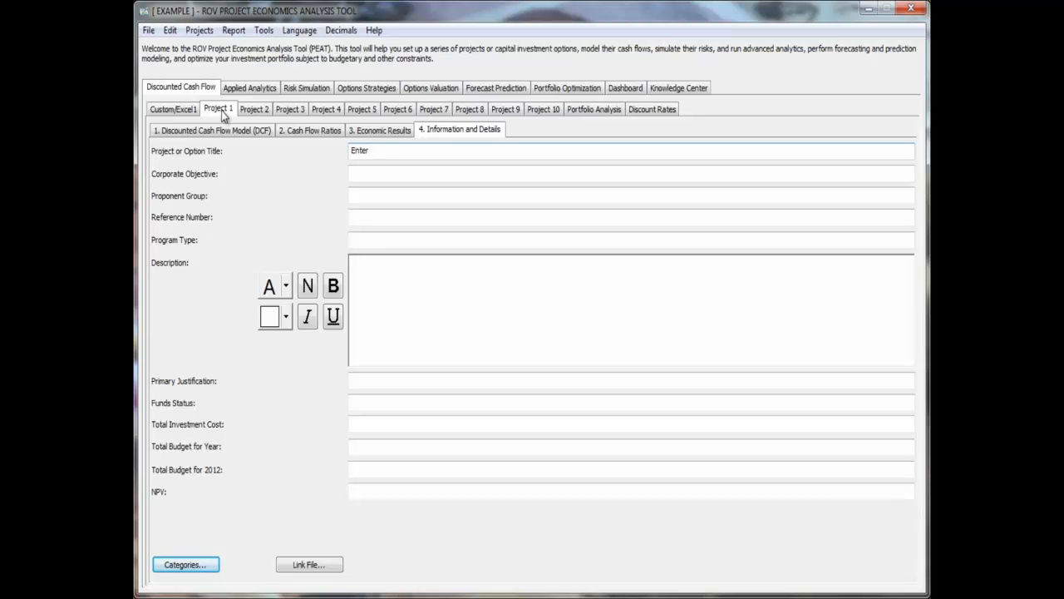
left_click(185, 565)
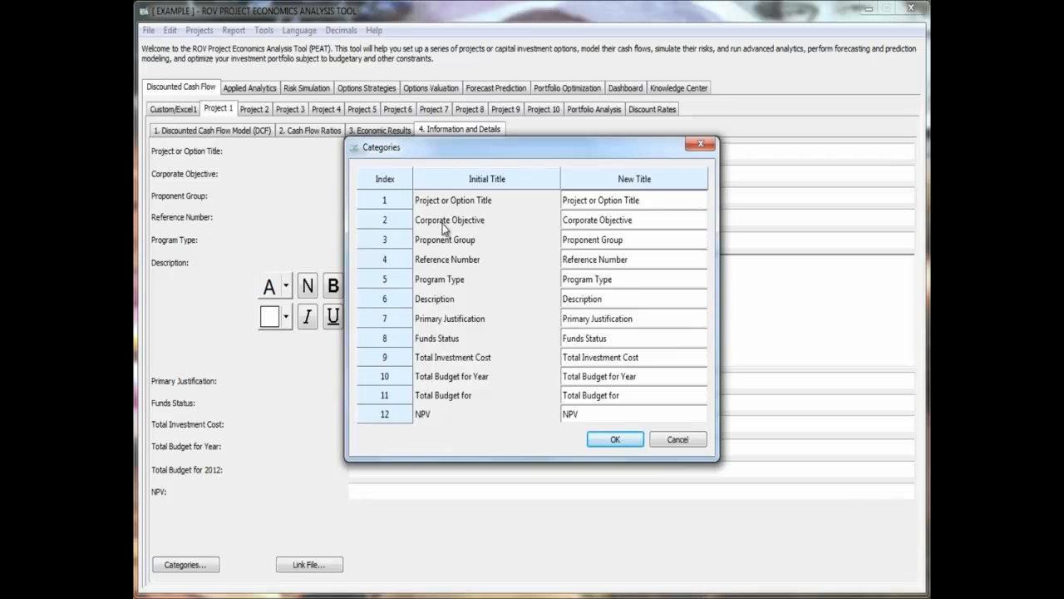
left_click(645, 221)
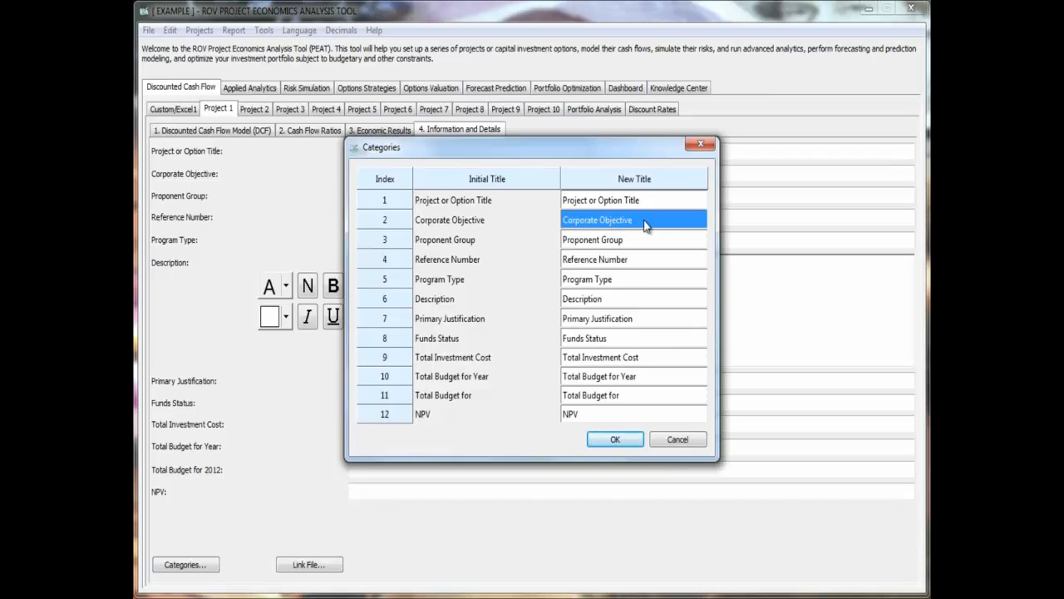
double_click(637, 220)
key("ctrl+a")
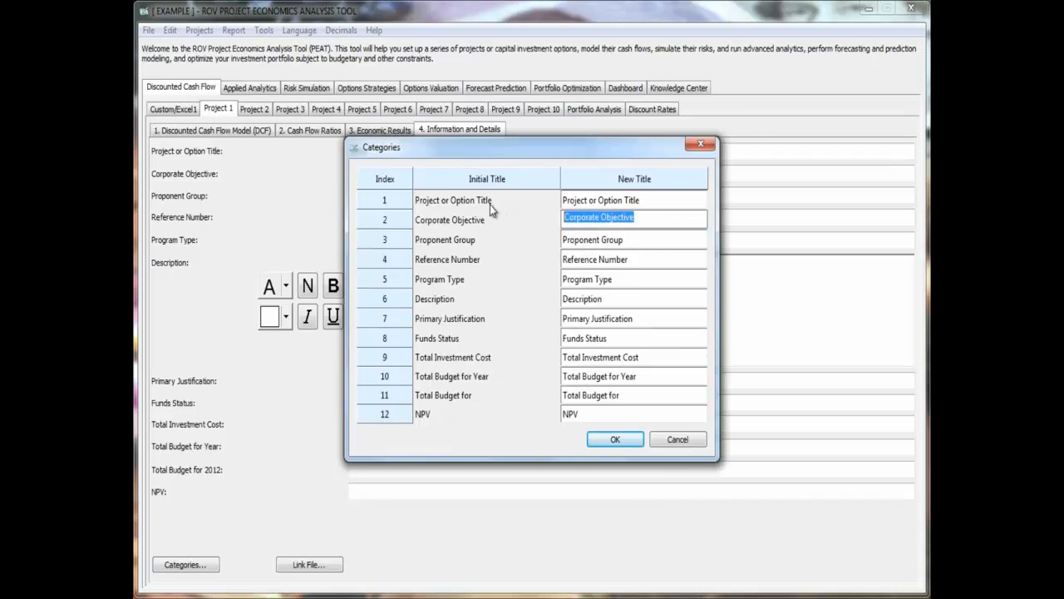
left_click(700, 143)
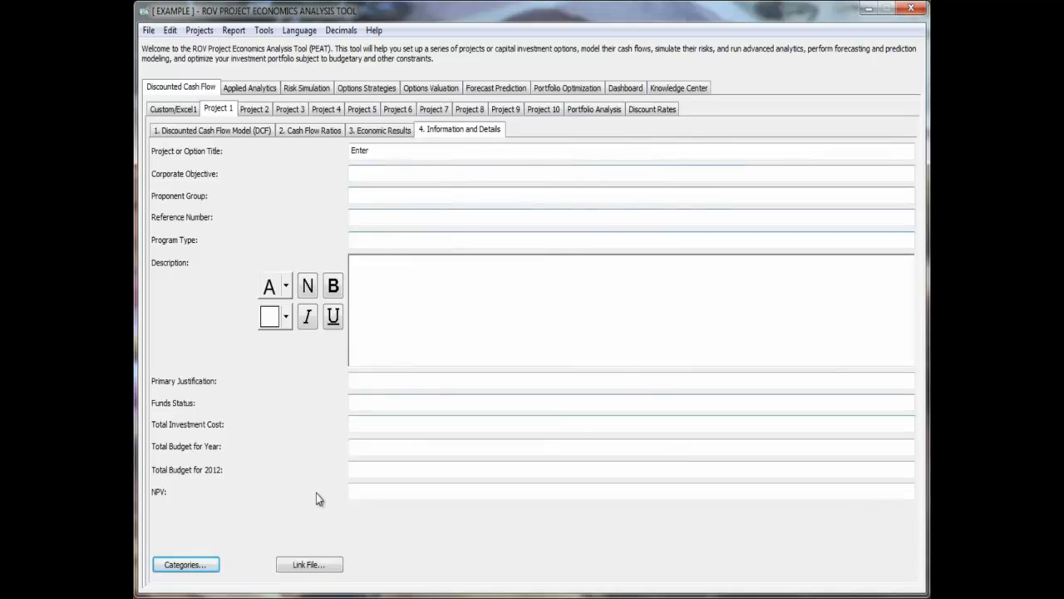
- Open the Link File option, browse the Desktop files, and cancel without linking one
left_click(329, 567)
left_click_drag(702, 208, 690, 375)
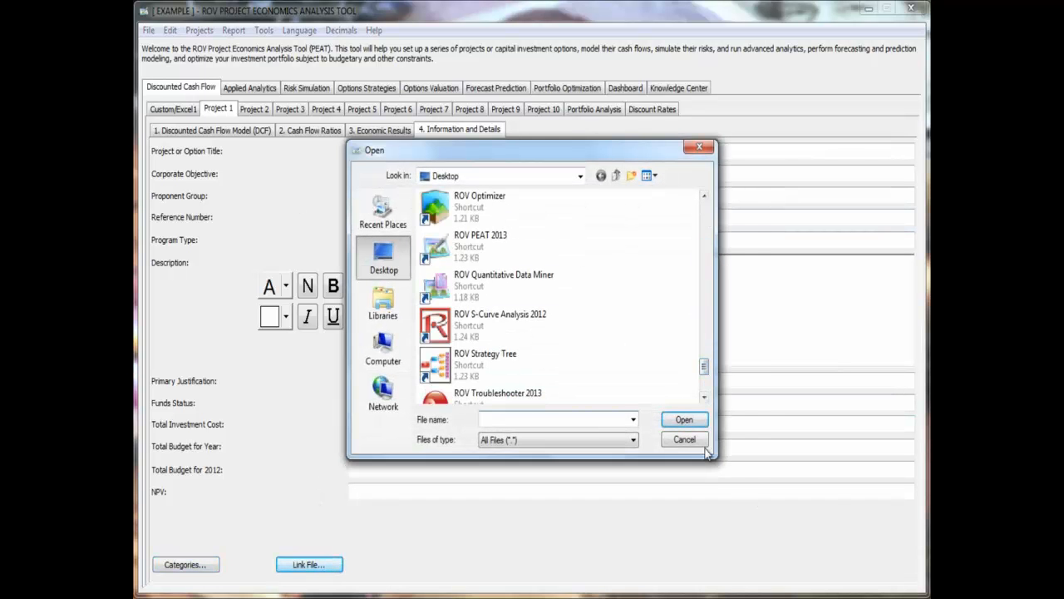
left_click(701, 441)
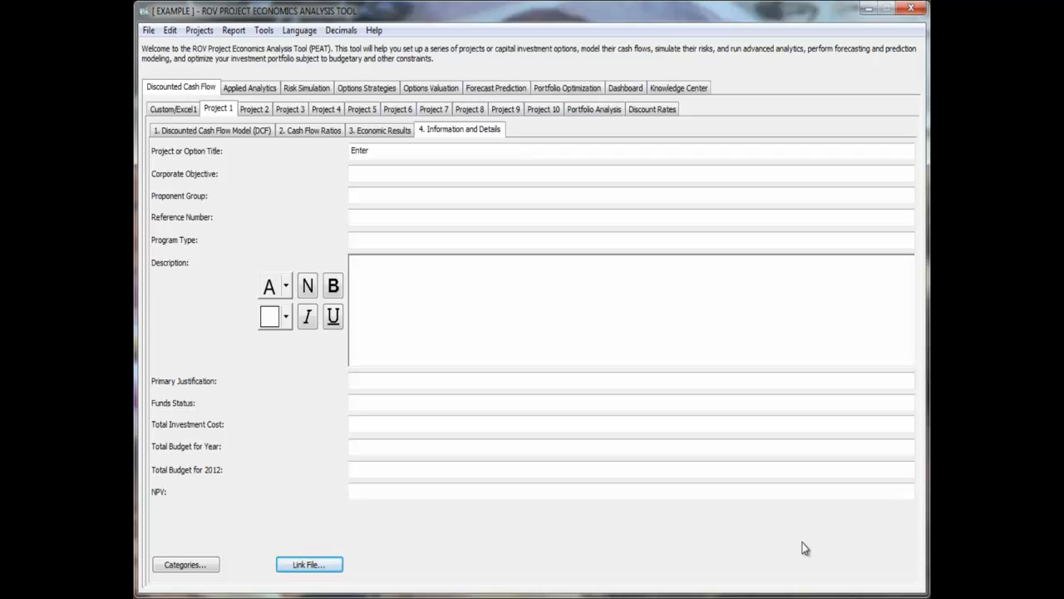
- Review the discounted cash flow models of Project 1, Project 2, Project 3, Project 4 and Project 10
left_click(219, 133)
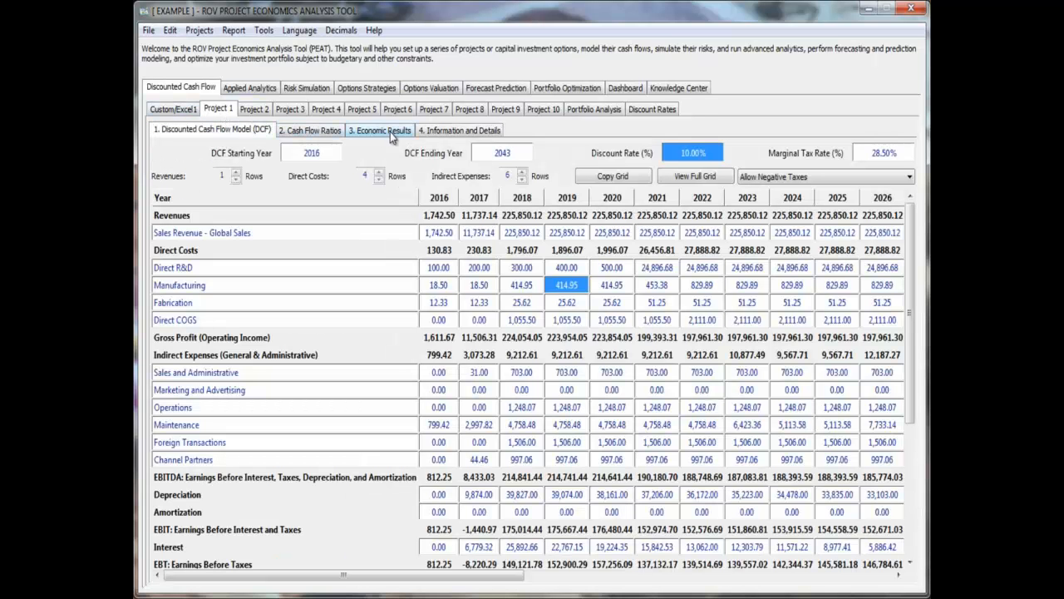
left_click(254, 109)
left_click(290, 109)
left_click(326, 109)
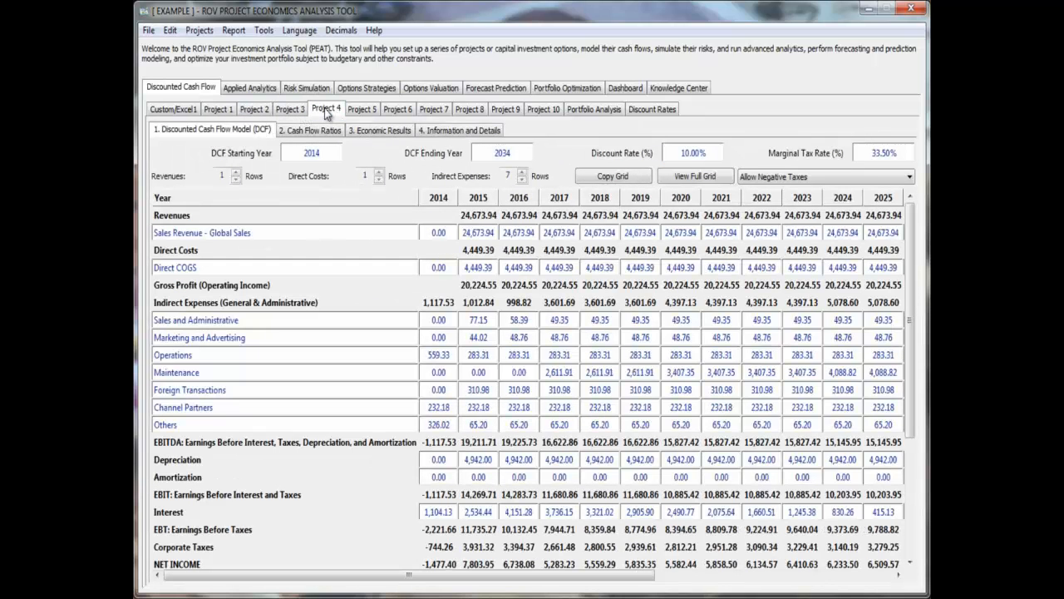
left_click(544, 110)
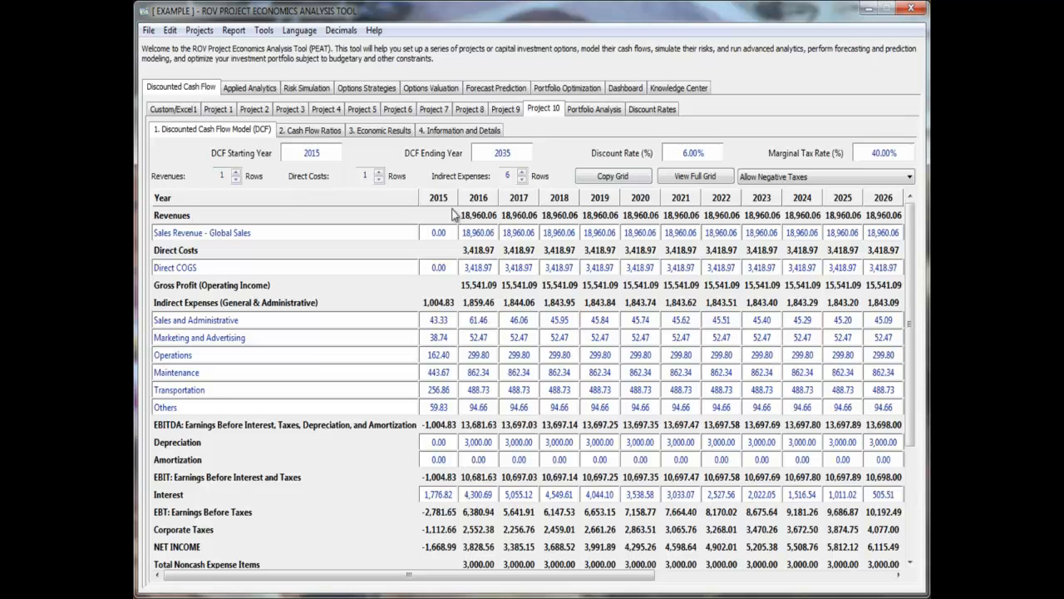
- Examine Project 10's DCF starting and ending years and the yearly columns of its cash flow grid
left_click(321, 152)
left_click_drag(514, 151, 337, 143)
left_click(313, 153)
left_click(500, 153)
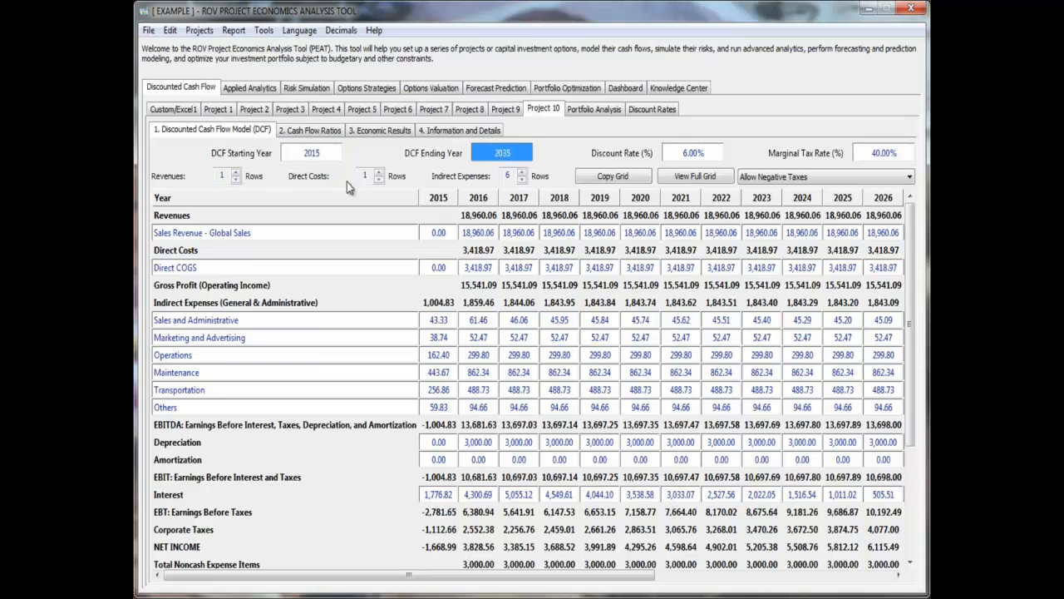
mouse_move(571, 576)
left_mouse_down()
mouse_move(810, 572)
mouse_move(584, 577)
left_mouse_up()
left_click(570, 288)
- Try more rows in Project 10's model by raising Revenues to 6 and back to 1, and raising Direct Costs before restoring it to 1
left_click(236, 172)
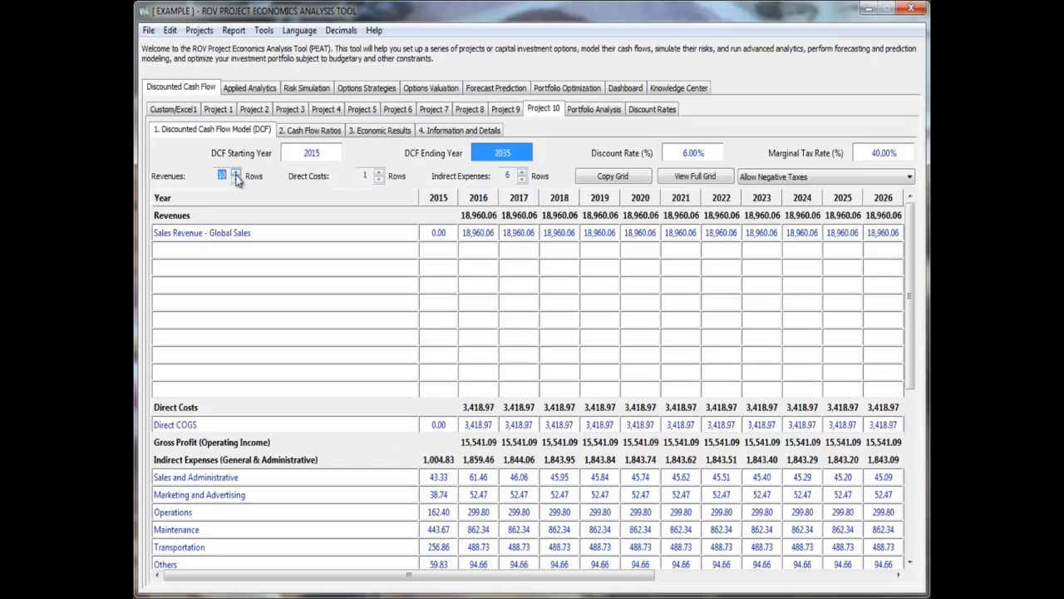
left_click(235, 180)
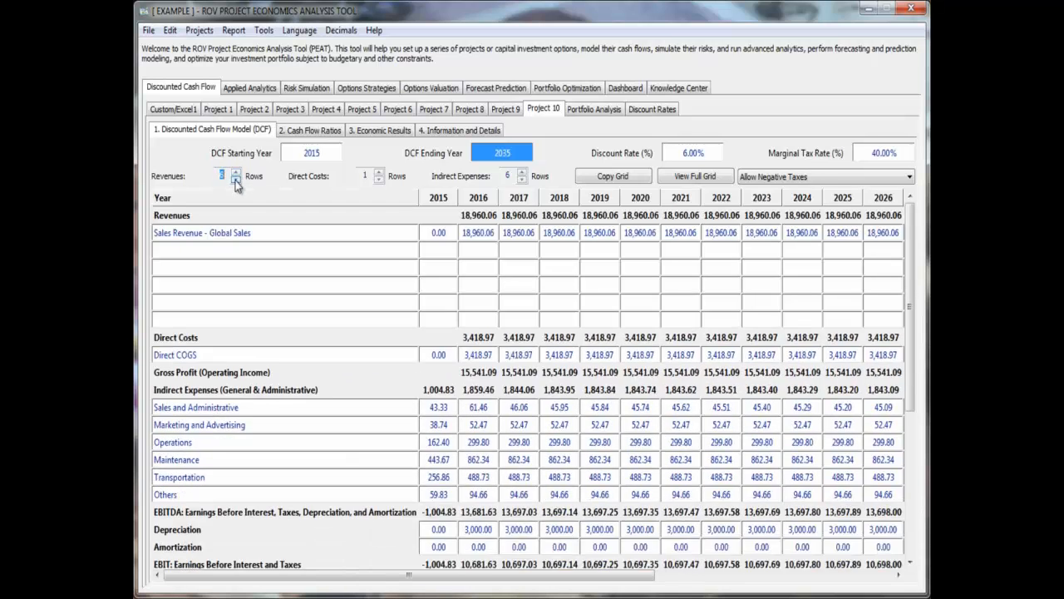
left_click(235, 180)
left_click(235, 180)
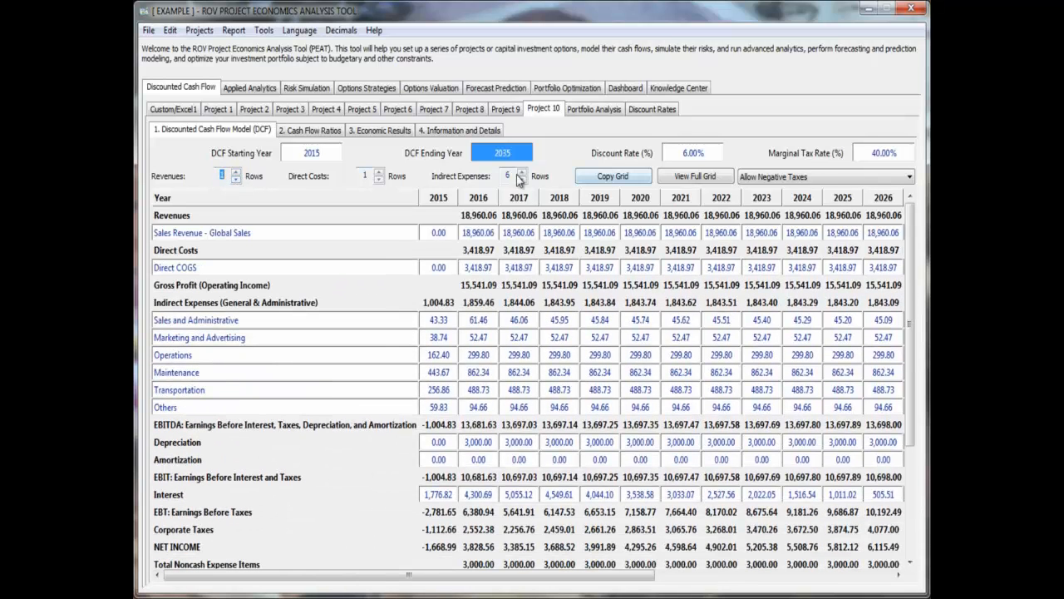
left_click(379, 172)
left_click(379, 172)
left_click(380, 172)
left_click(379, 172)
left_click(378, 180)
left_click(379, 181)
left_click(378, 181)
left_click(379, 180)
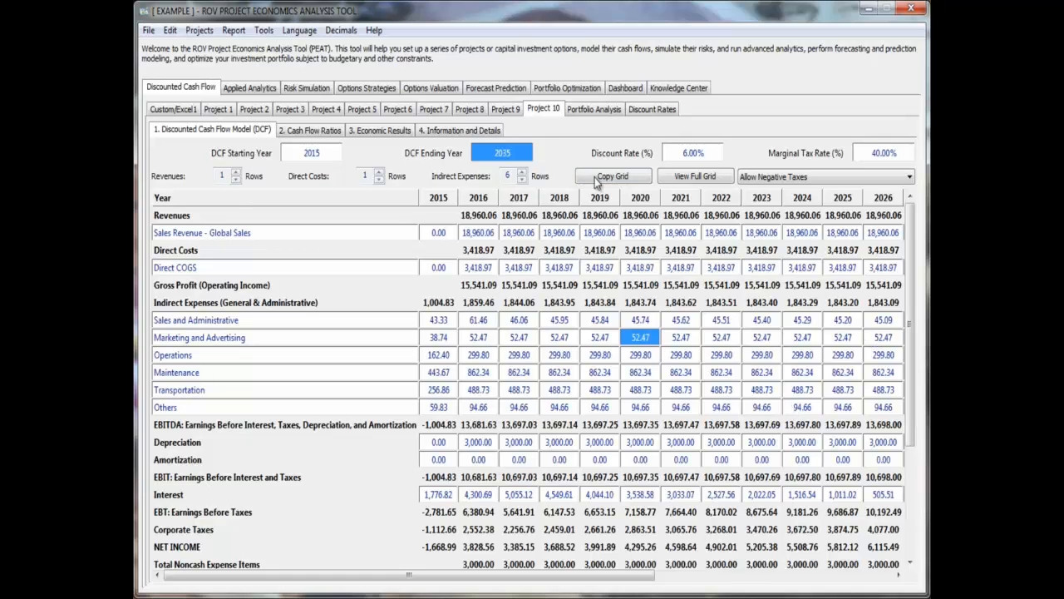
- View Project 10's cash flow model as a full grid and close that view
left_click(699, 177)
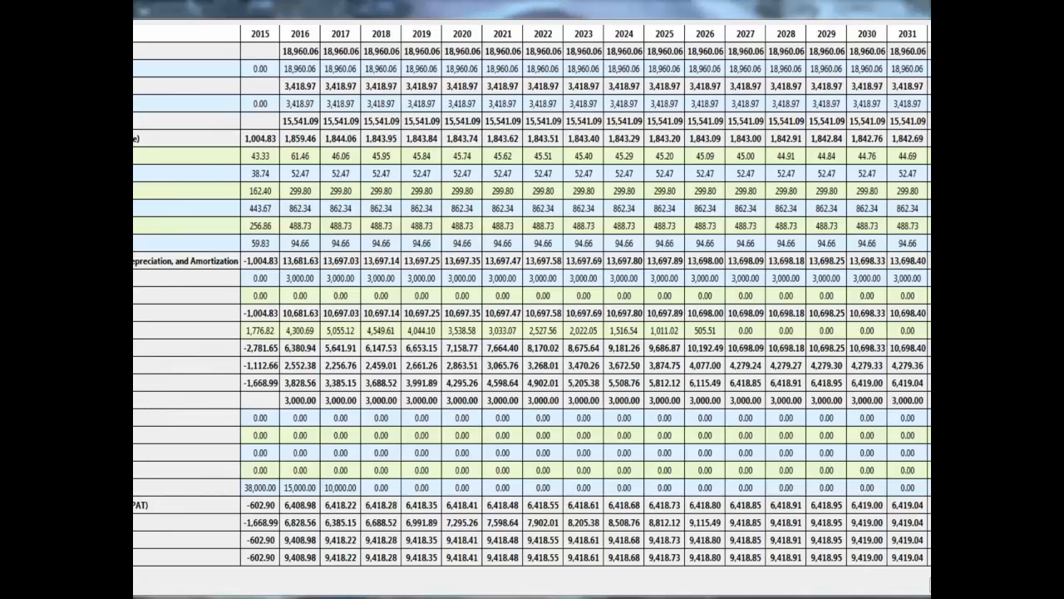
left_click(930, 584)
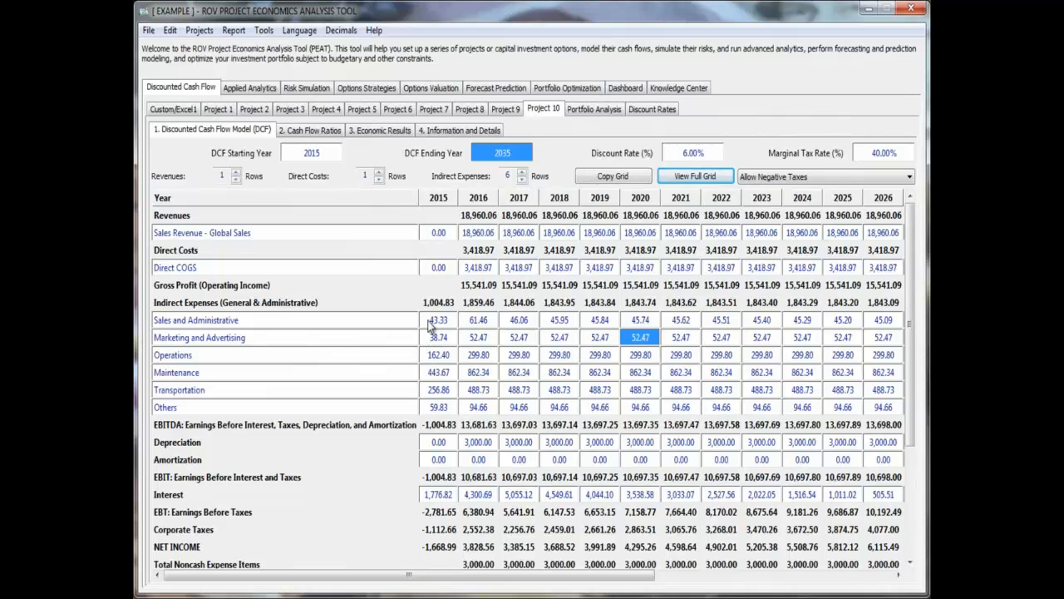
- Revisit Project 1 and Project 10, and open the Portfolio Analysis to compare the Internal Rate of Return across all ten projects
left_click(218, 109)
left_click(554, 111)
left_click(602, 113)
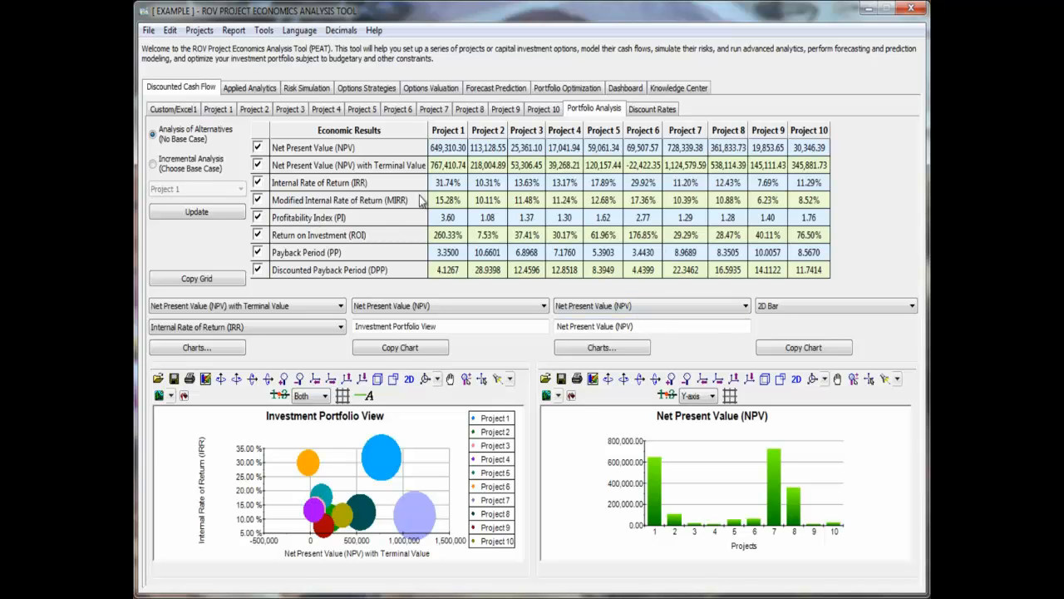
left_click_drag(449, 185, 805, 183)
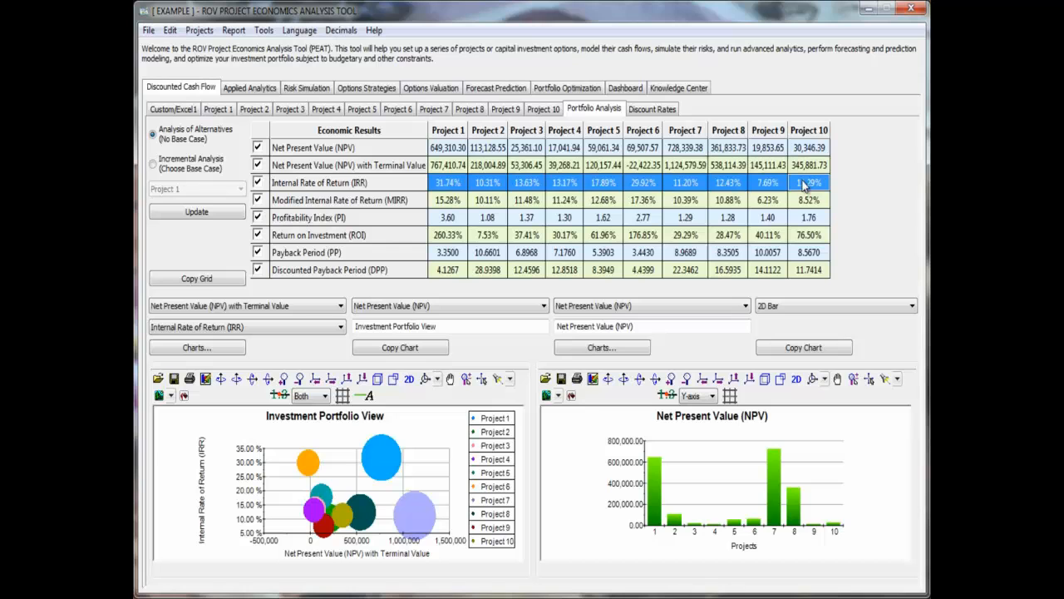
left_click(463, 184)
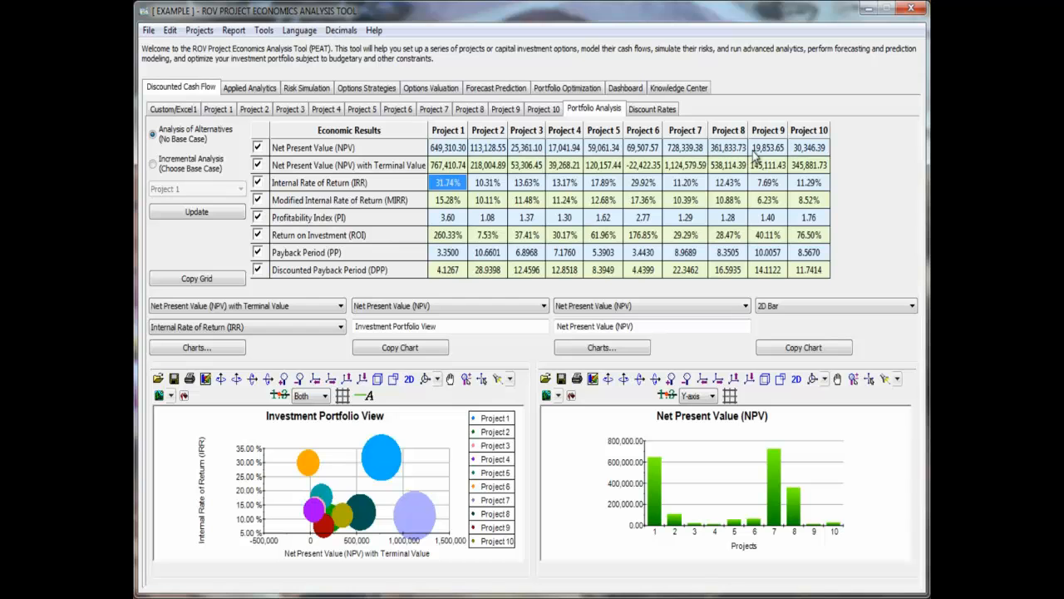
- Try the portfolio bar chart with Net Present Value with Terminal Value and with Profitability Index, and return it to Net Present Value
left_click(673, 305)
left_click(669, 330)
left_click(677, 307)
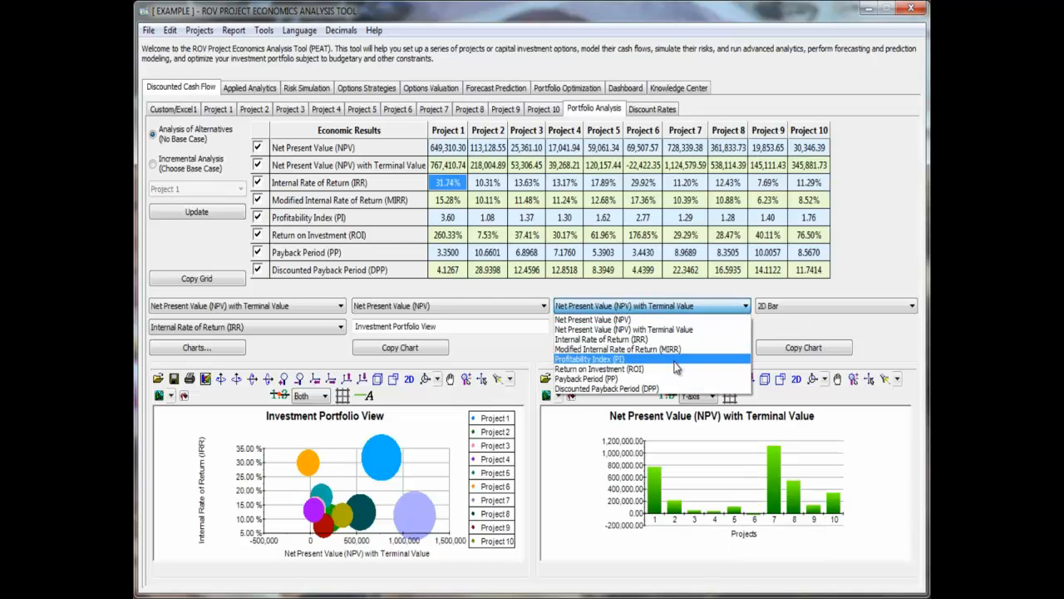
left_click(590, 358)
left_click(680, 308)
left_click(592, 320)
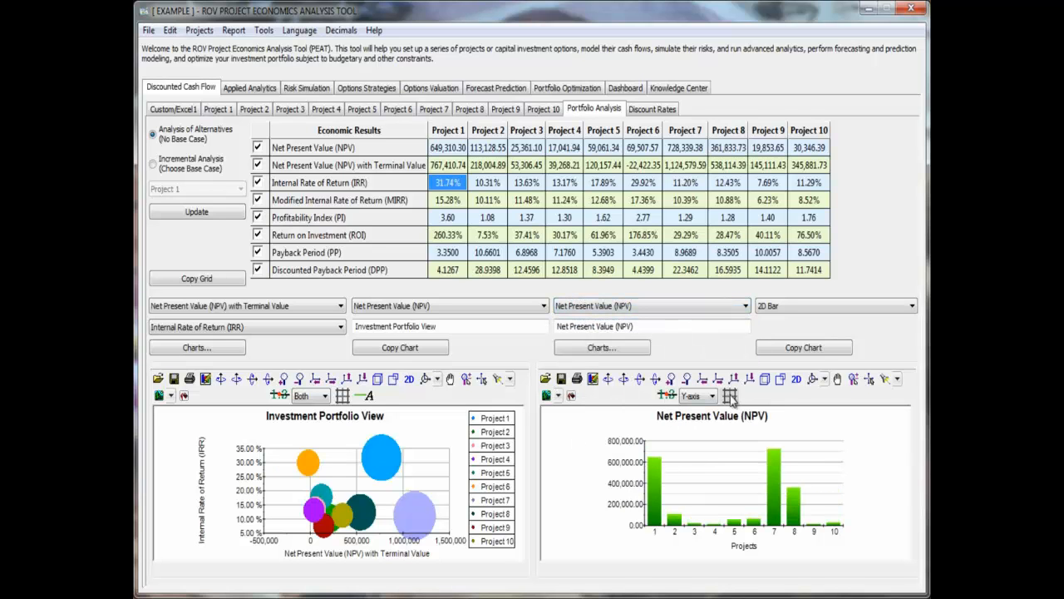
- Enlarge the portfolio's Net Present Value chart, open it in a separate window, and change its type to 2D Area
left_click(670, 381)
left_click(670, 382)
left_click(671, 382)
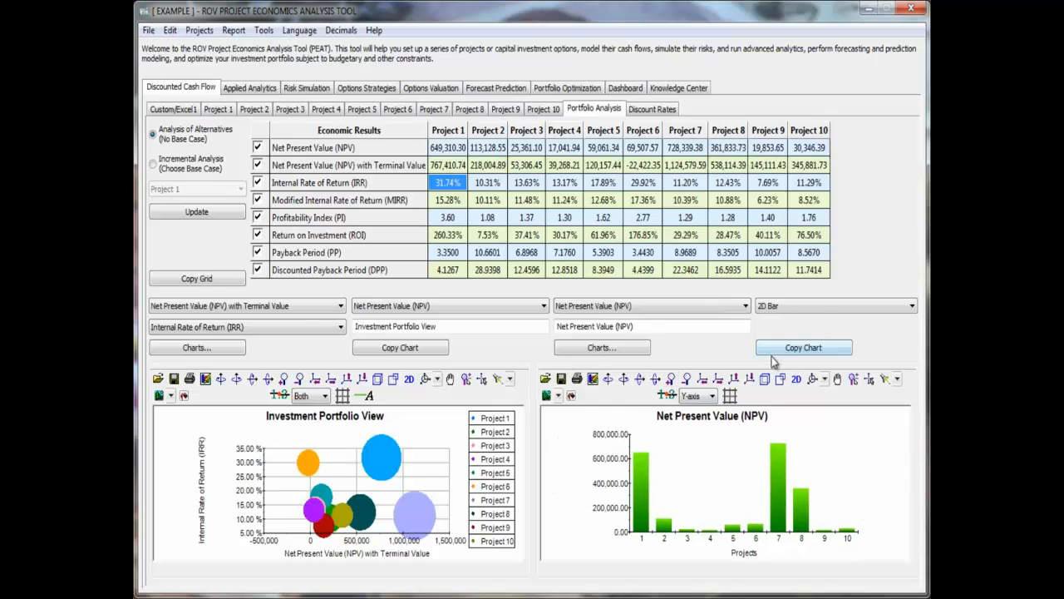
left_click(634, 349)
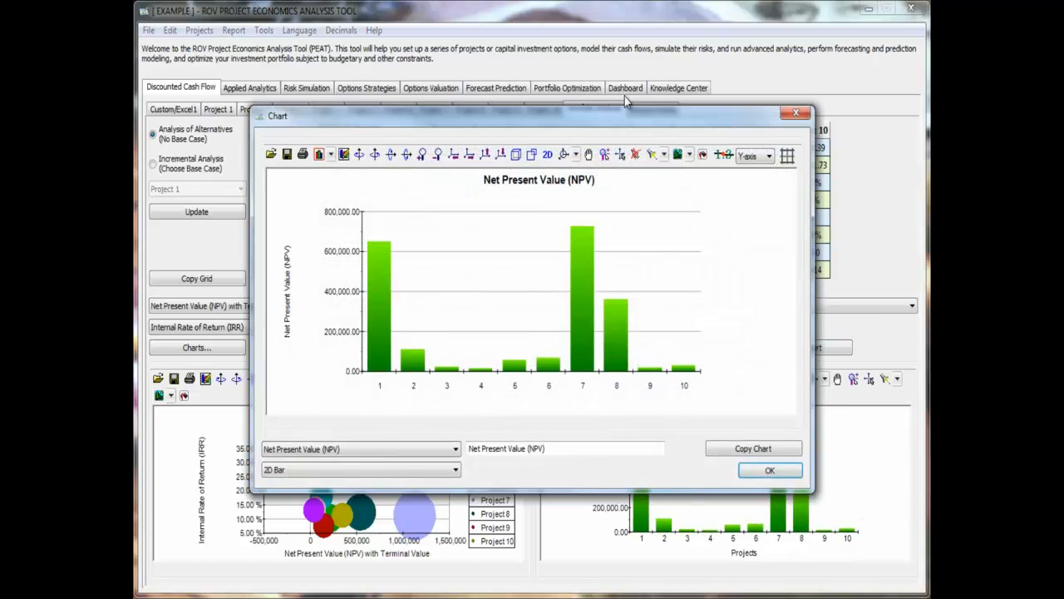
left_click_drag(615, 118, 619, 127)
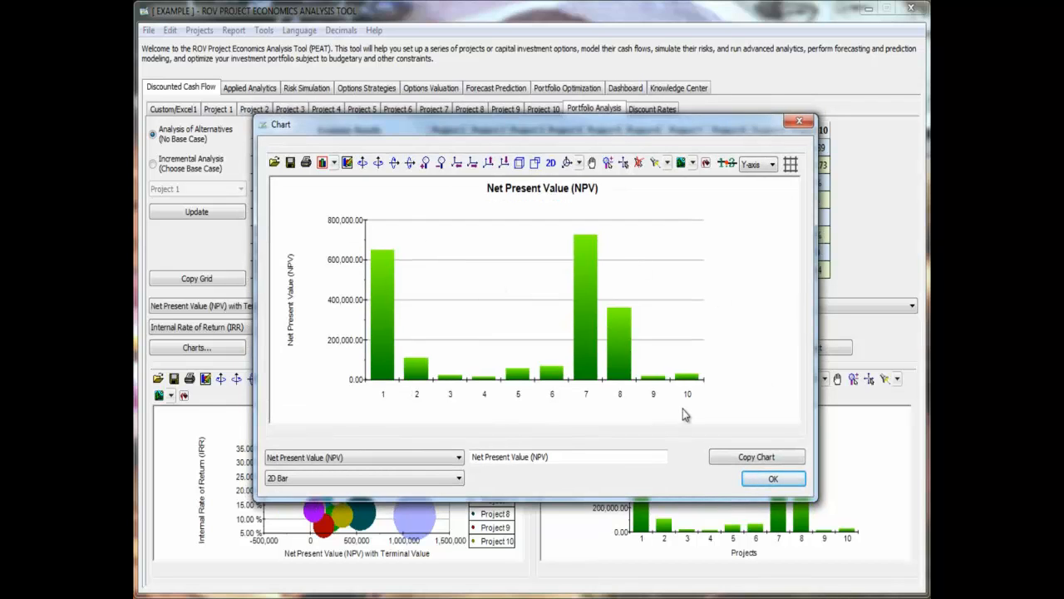
left_click(453, 479)
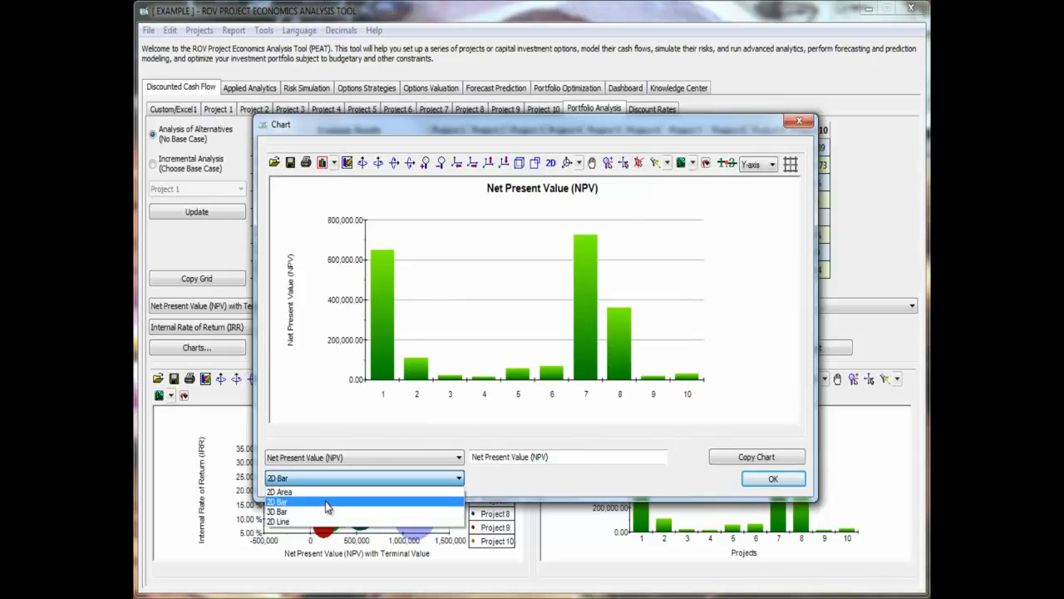
left_click(366, 492)
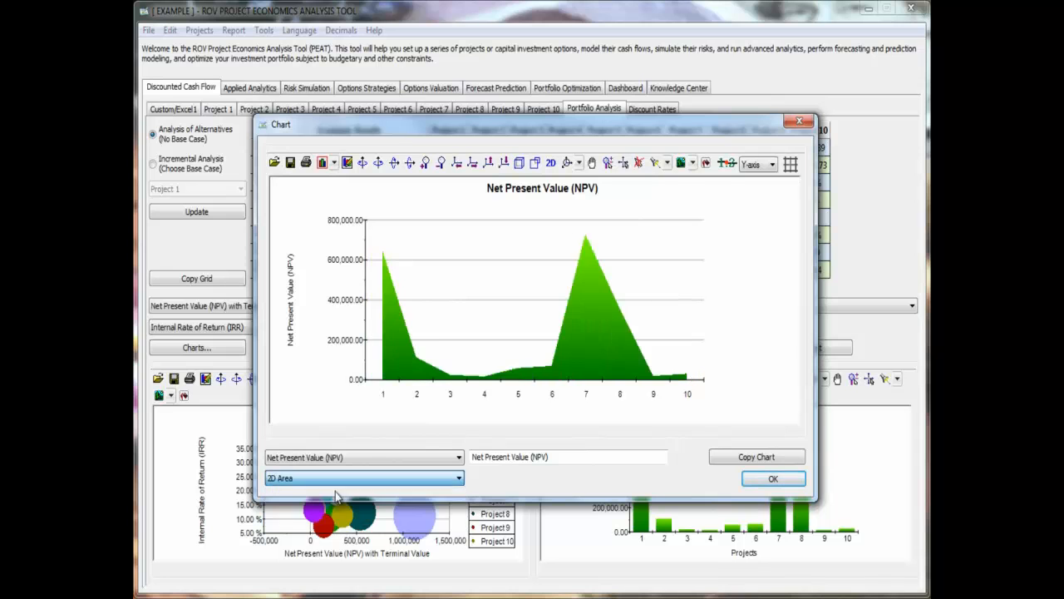
- Copy the Net Present Value area chart, close its window, and paste it into Sheet1 of the Book2 workbook in Excel
left_click(441, 163)
left_click(746, 460)
left_click(770, 479)
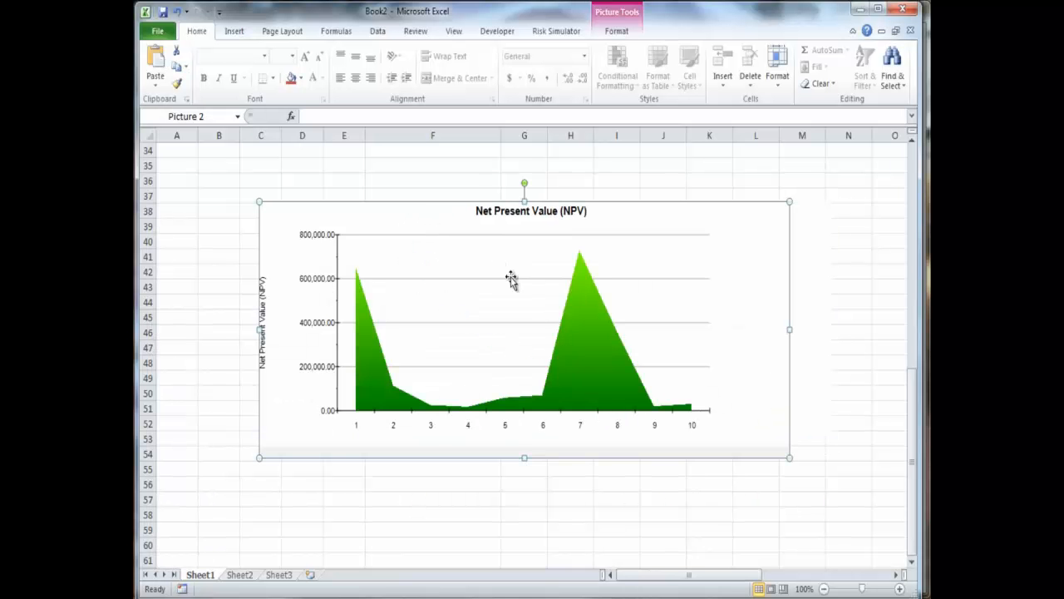
left_click(877, 241)
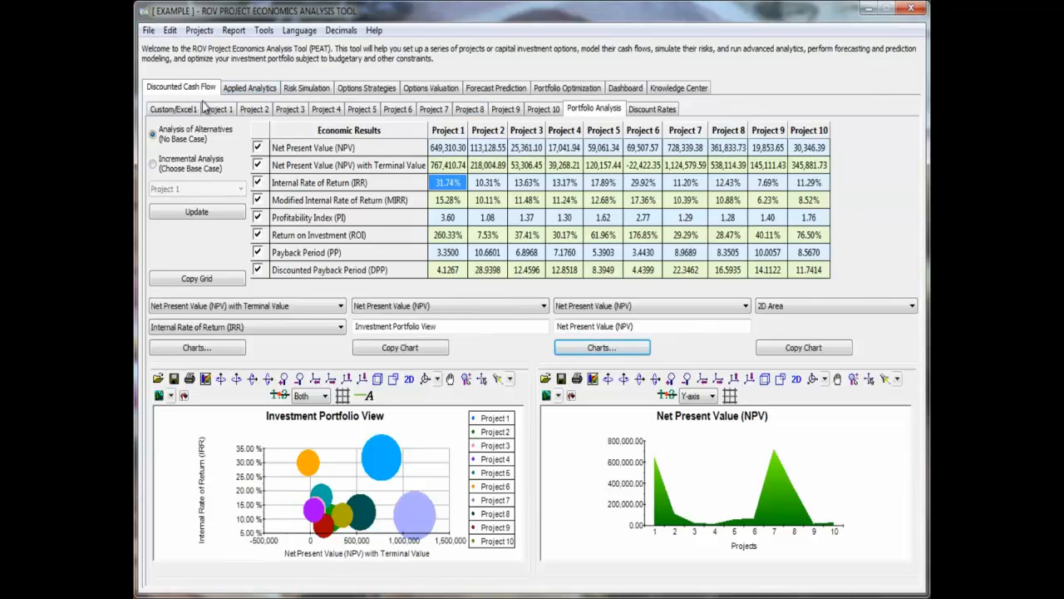
- Switch back to PEAT's Discount Rates, compare simple WACC with the detailed cost elements, and load the example for the detailed model
left_click(665, 113)
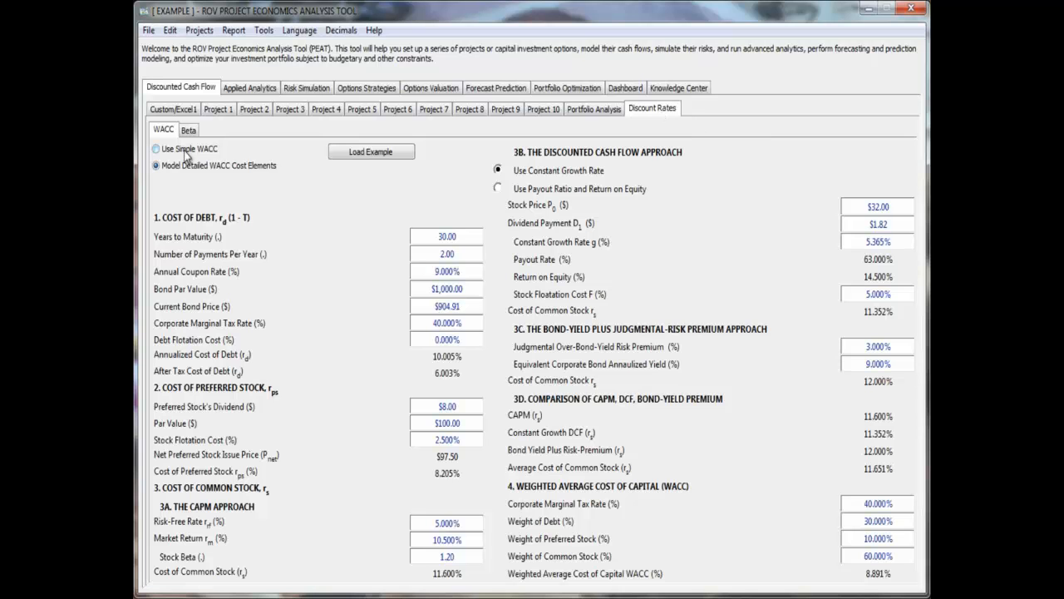
left_click(186, 153)
left_click(188, 167)
left_click(390, 156)
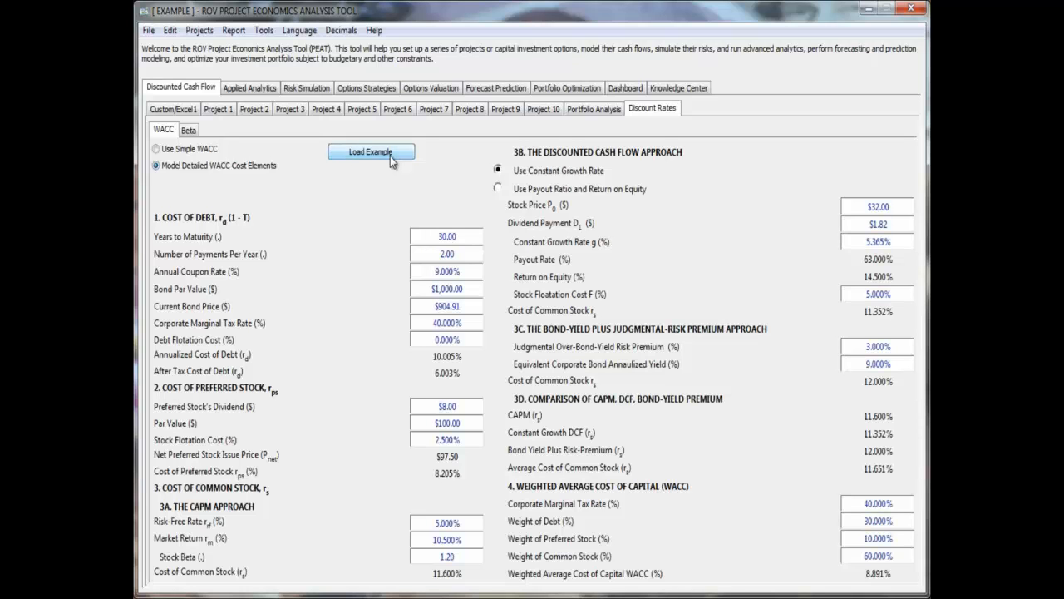
- Set the Years to Maturity of the cost of debt to 25
left_click(459, 240)
type("25")
key("Tab")
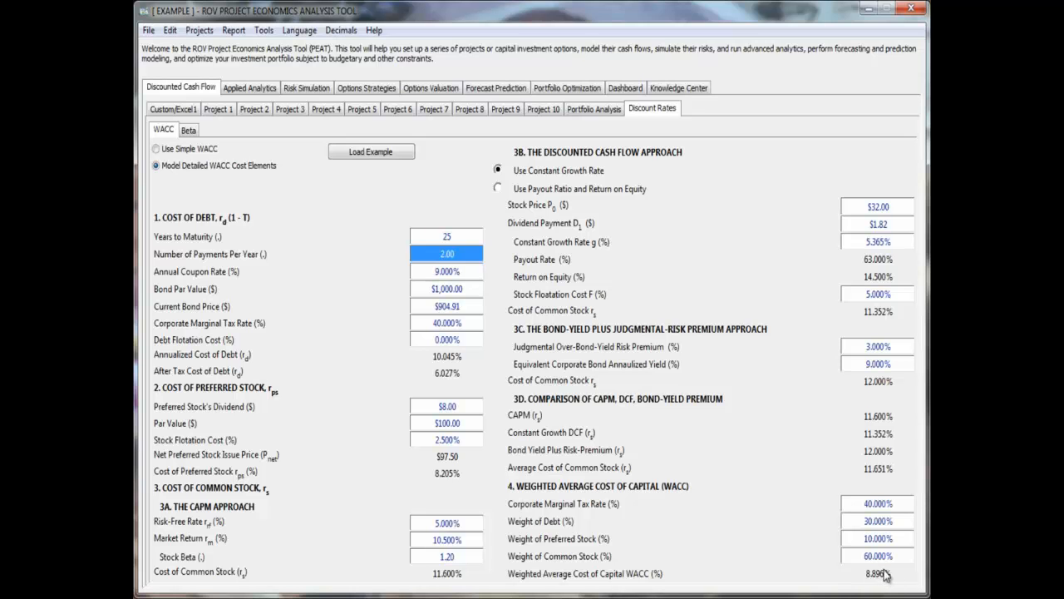
- Compute the beta coefficient from the historical stock prices and return to the Stock Beta input of the WACC model
left_click(190, 130)
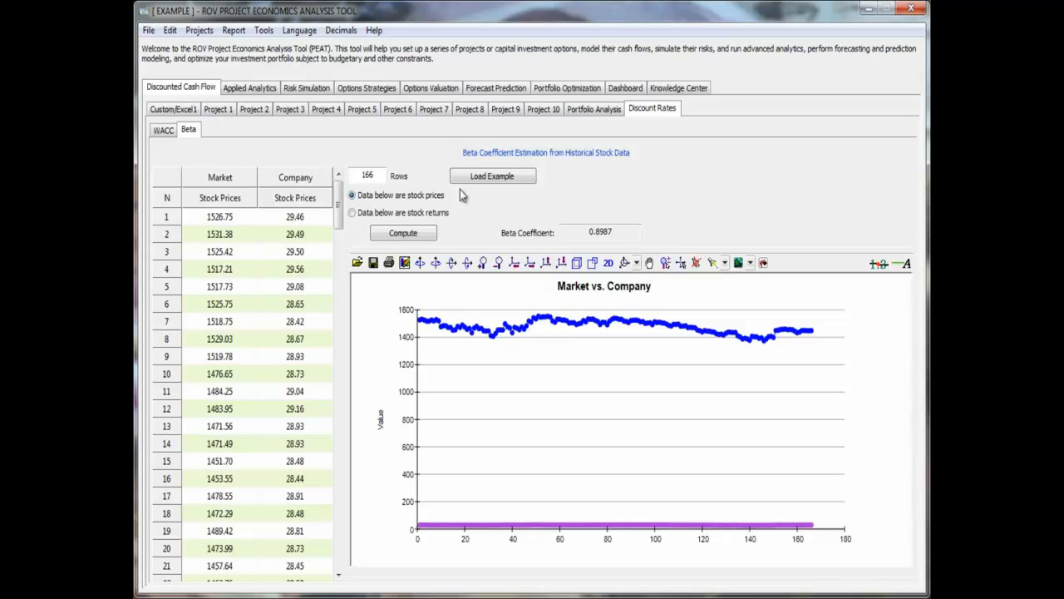
left_click(420, 236)
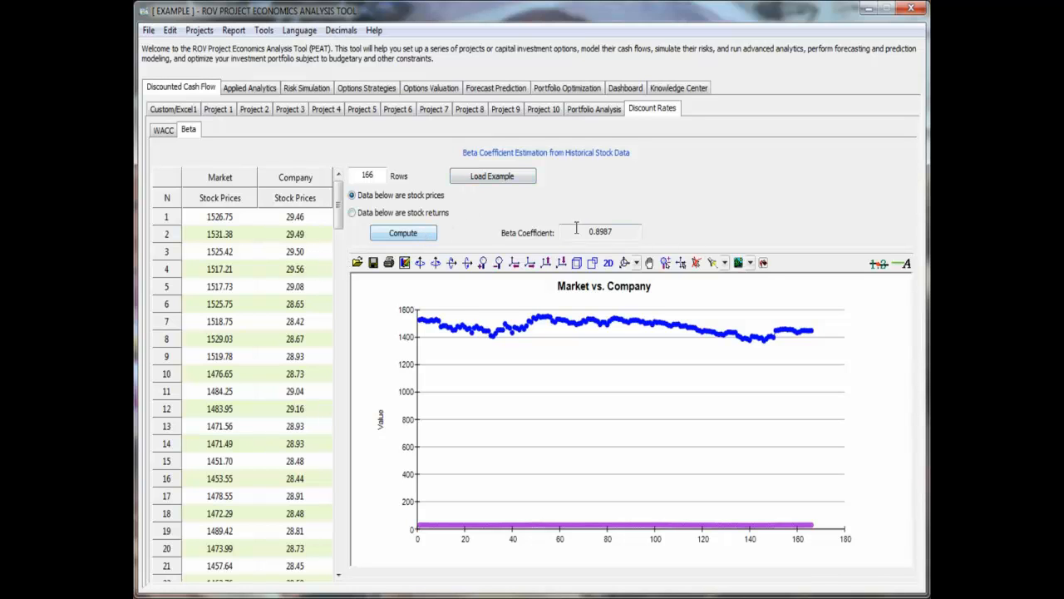
left_click(166, 131)
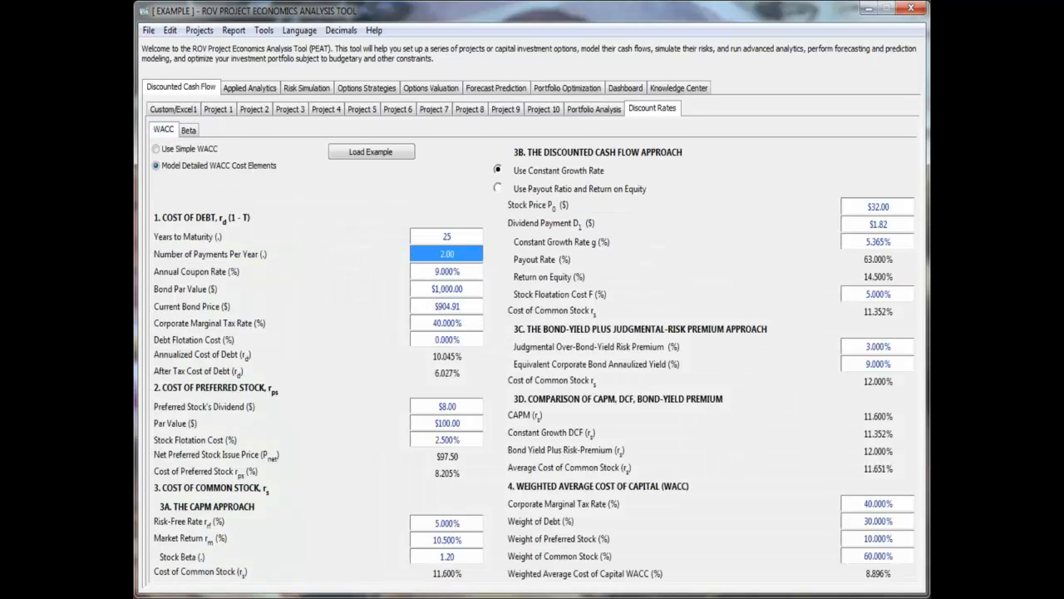
left_click(438, 559)
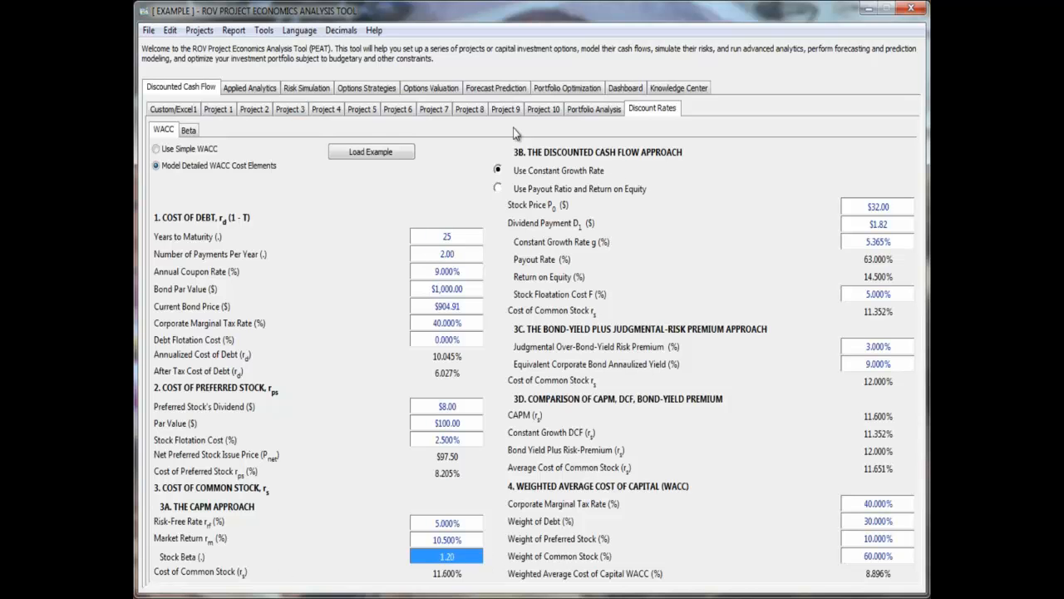
- Revisit Project 1's discounted cash flow model and the custom calculations sheet
left_click(218, 110)
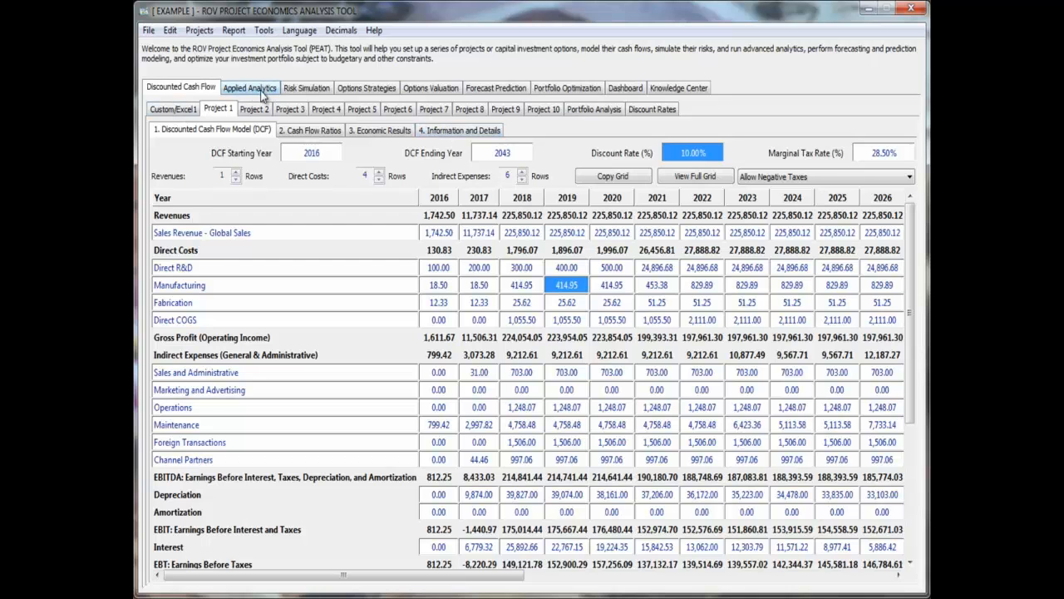
left_click(182, 108)
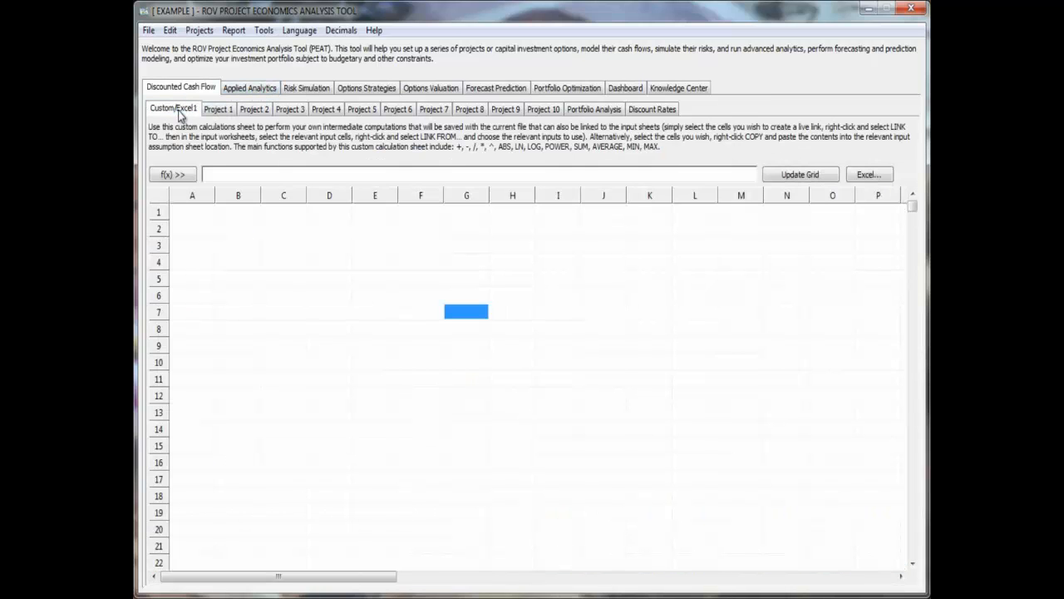
- Open Applied Analytics and view its Static Tornado and Scenario Analysis sections
left_click(251, 89)
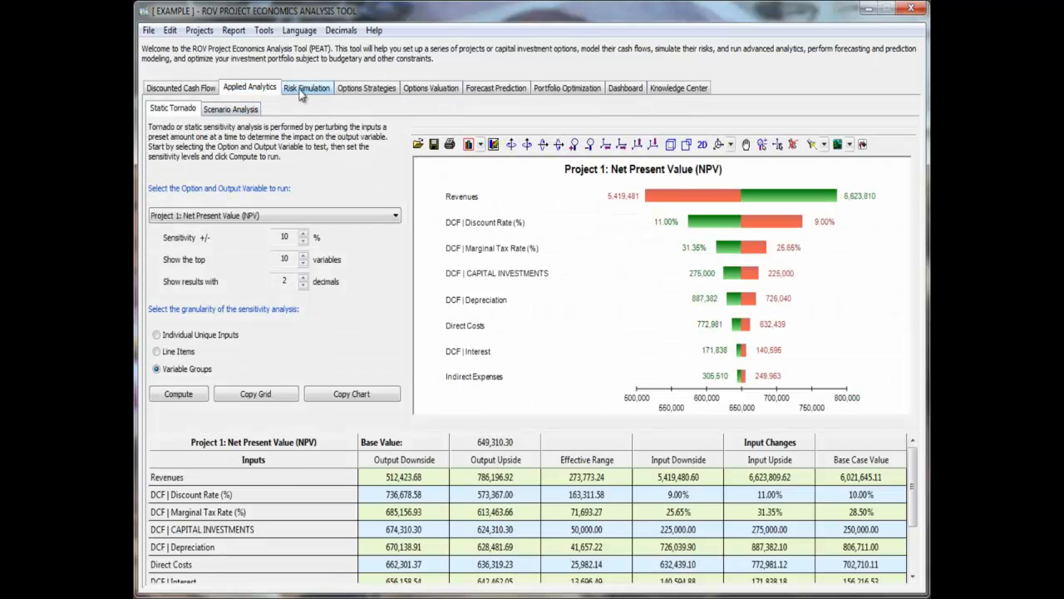
left_click(239, 110)
left_click(174, 111)
- Open Risk Simulation, load the saved All Simulations Model, and run the simulation
left_click(306, 87)
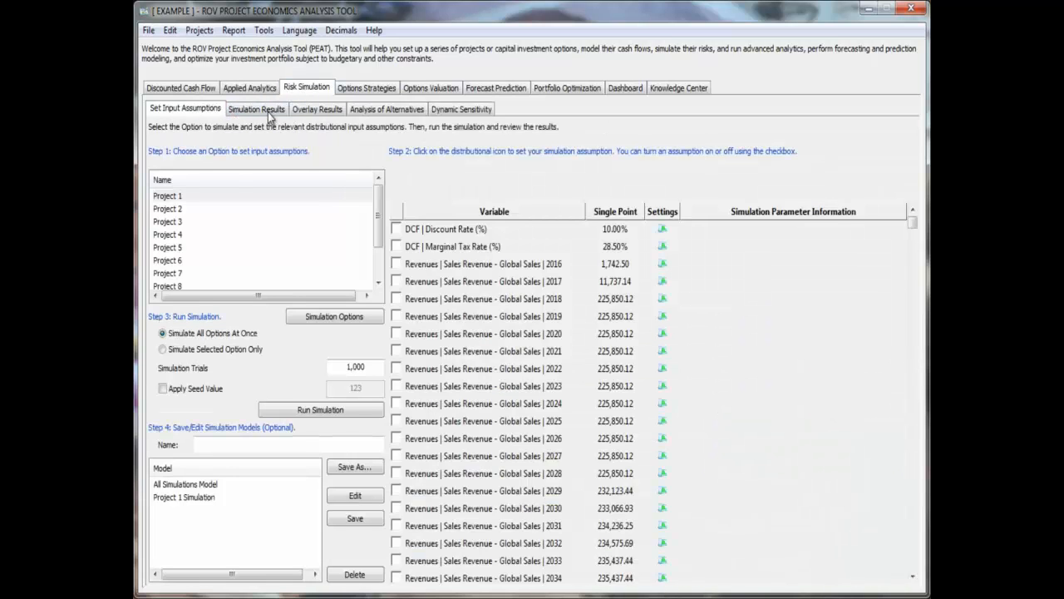
double_click(184, 484)
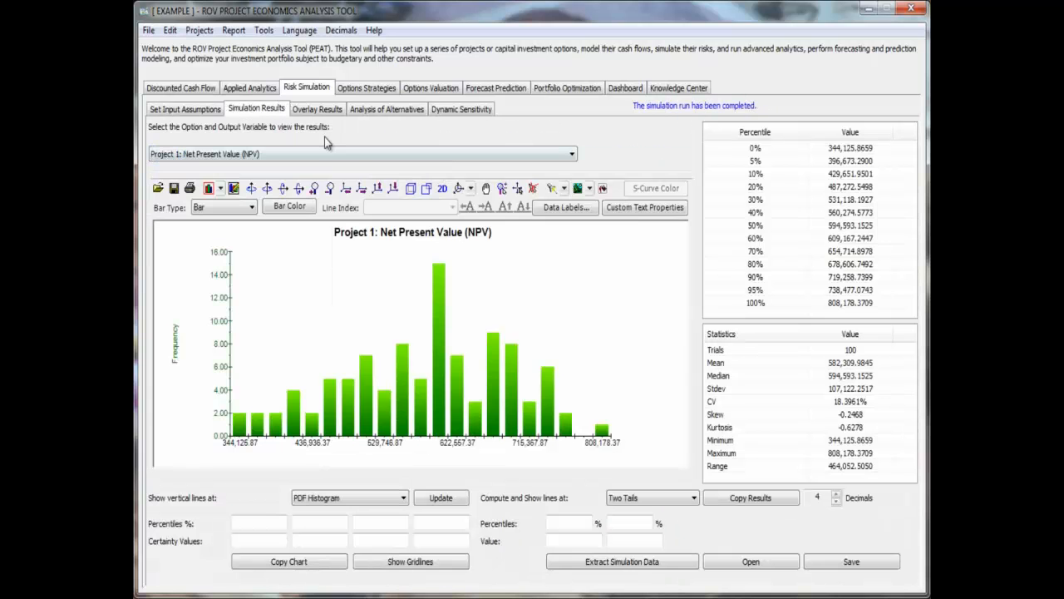
- Overlay the simulated Net Present Value curves of Project 1 and Project 2 in the Overlay Results
left_click(330, 113)
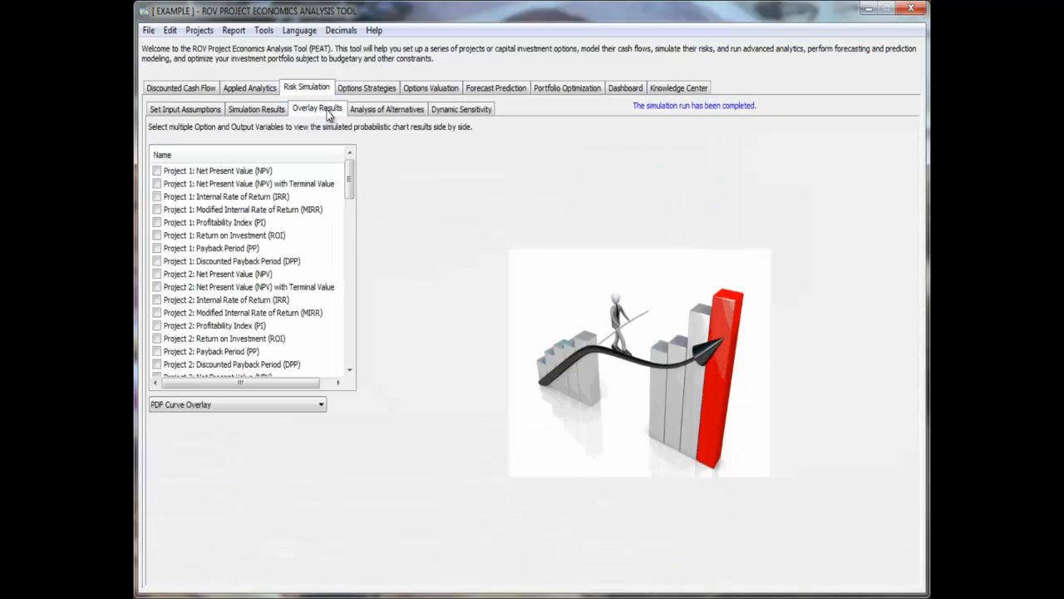
left_click(157, 170)
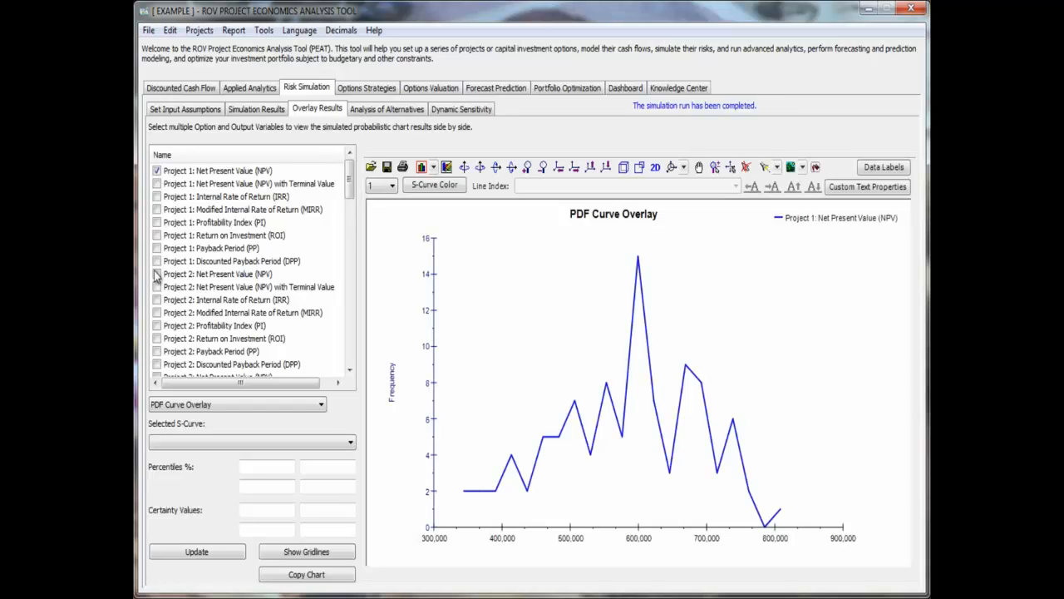
left_click(158, 274)
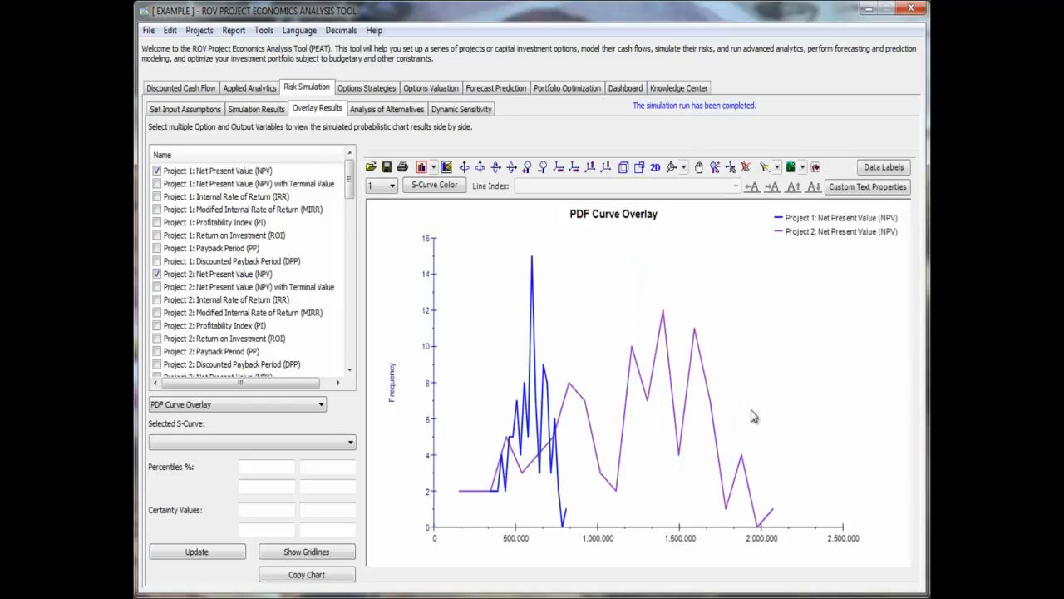
- Return to the Simulation Results and view Project 1's Net Present Value histogram, percentiles and statistics
left_click(260, 110)
left_click(299, 110)
left_click(264, 110)
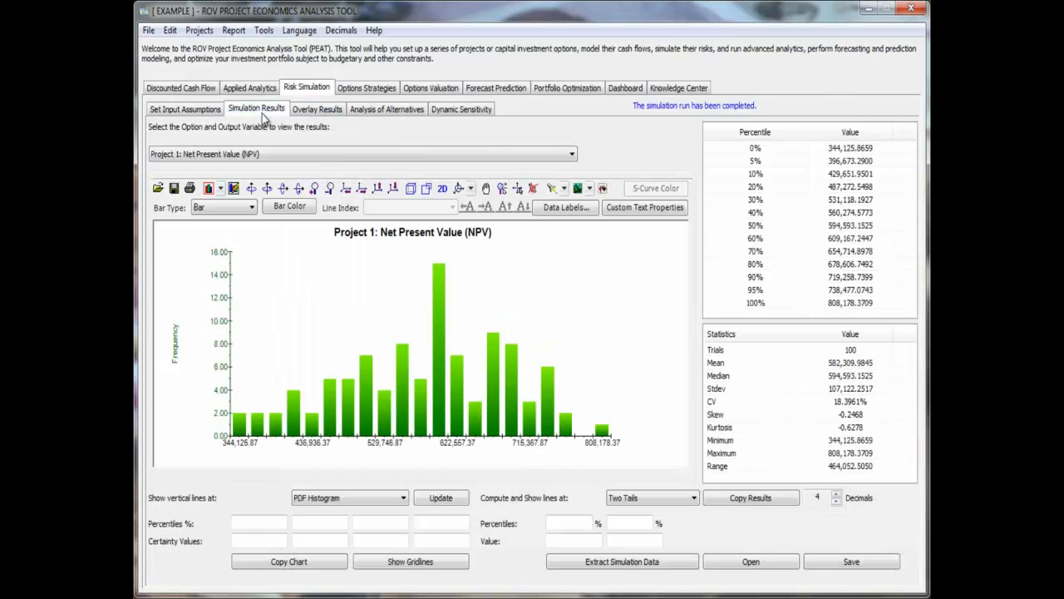
- Mark the 5% and 95% two-tail percentiles on Project 1's Net Present Value histogram
left_click(570, 523)
type("5")
key("Tab")
type("95")
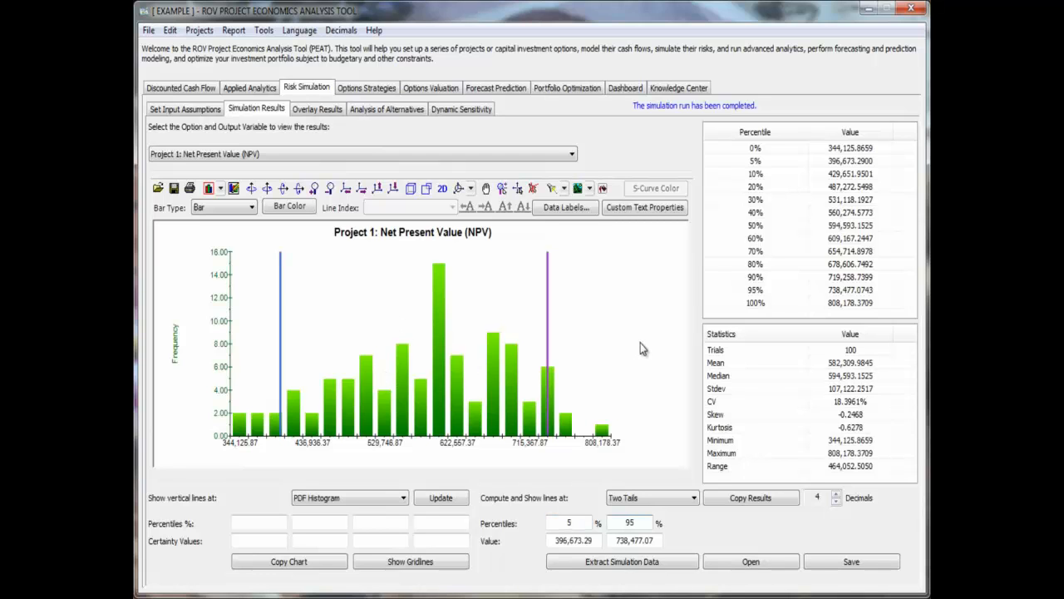
- Chart the CV of all projects in the Analysis of Alternatives and view Project 1's Dynamic Sensitivity
left_click(372, 112)
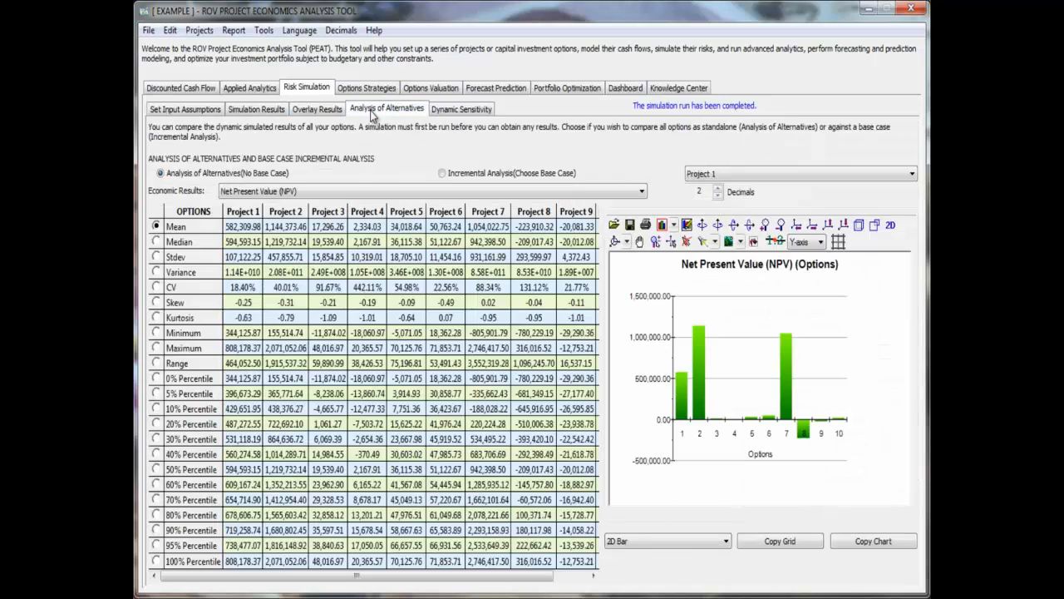
left_click(156, 287)
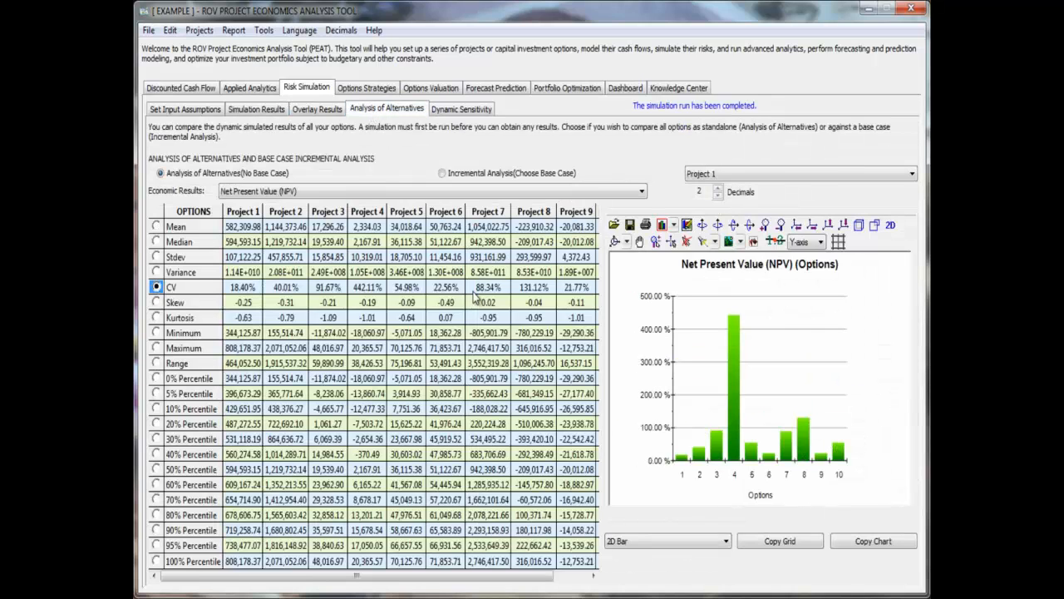
left_click(472, 111)
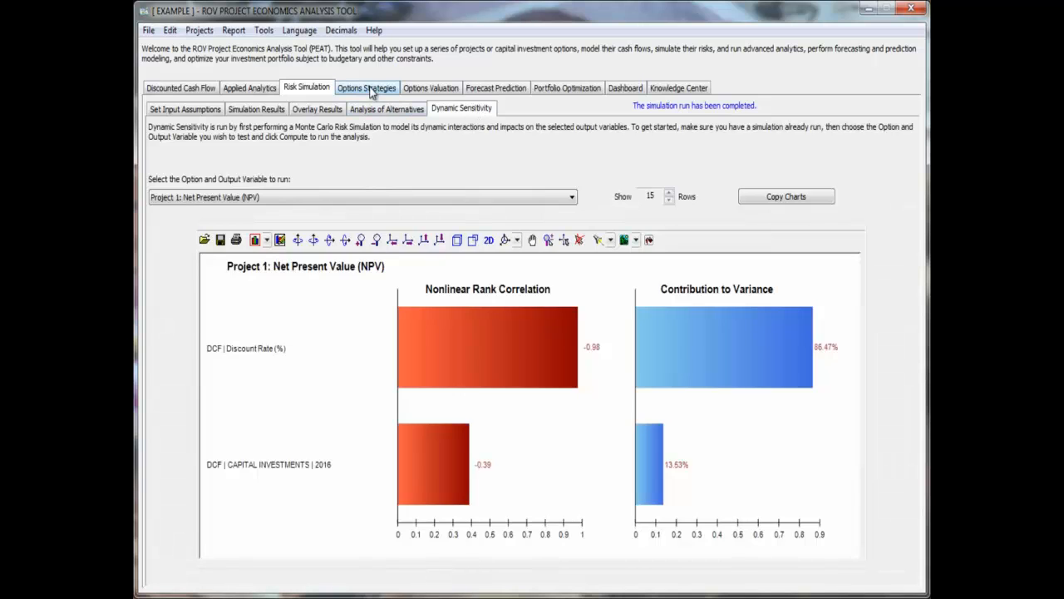
- Load the example strategy tree "Saudi Aramco - King Abdulaziz Center for World Culture" in Options Strategies and enlarge it
left_click(371, 89)
left_click(166, 112)
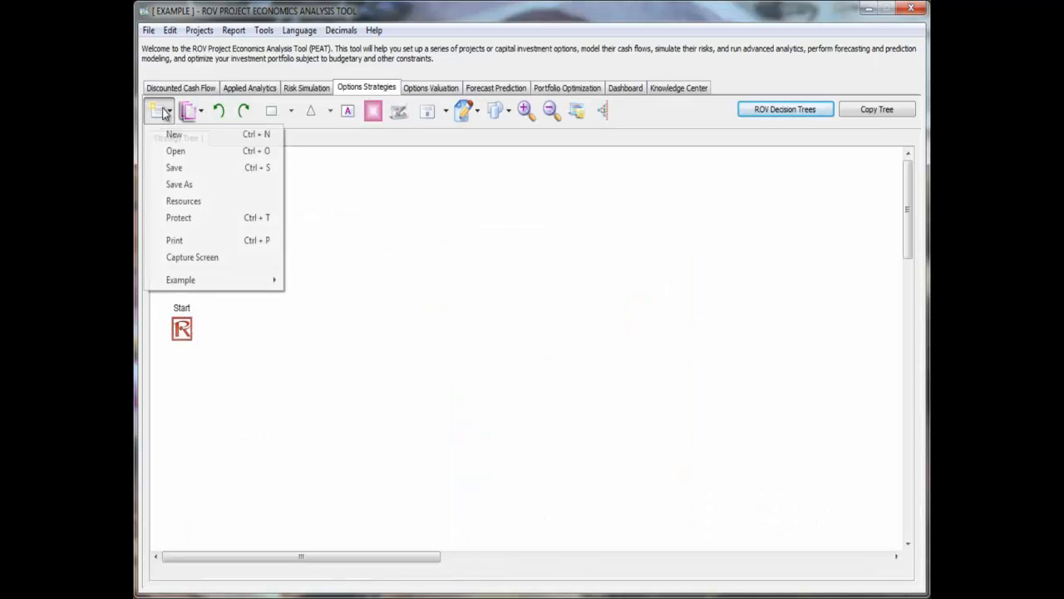
mouse_move(243, 280)
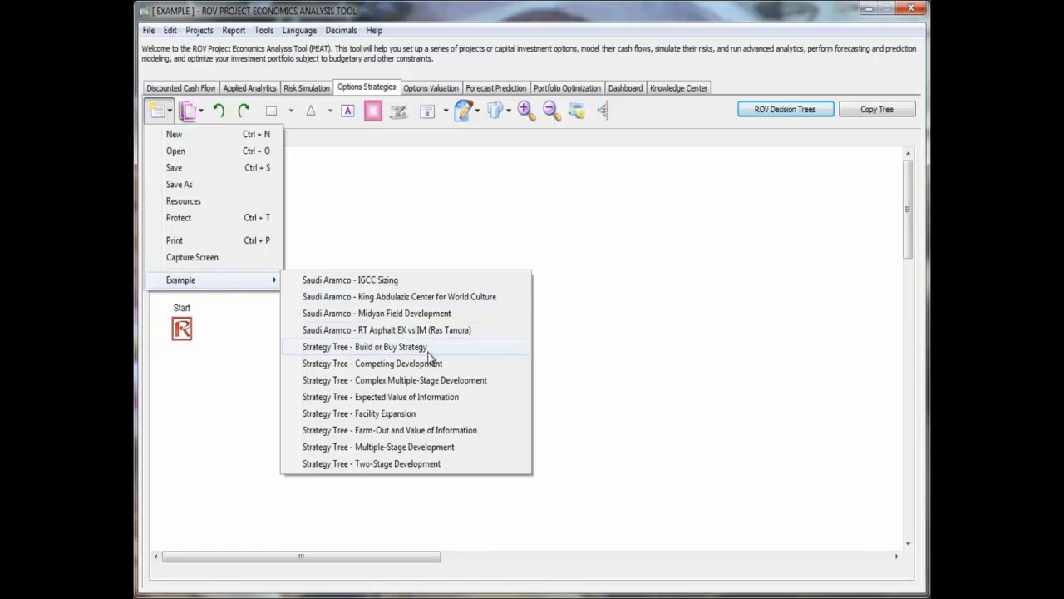
left_click(450, 296)
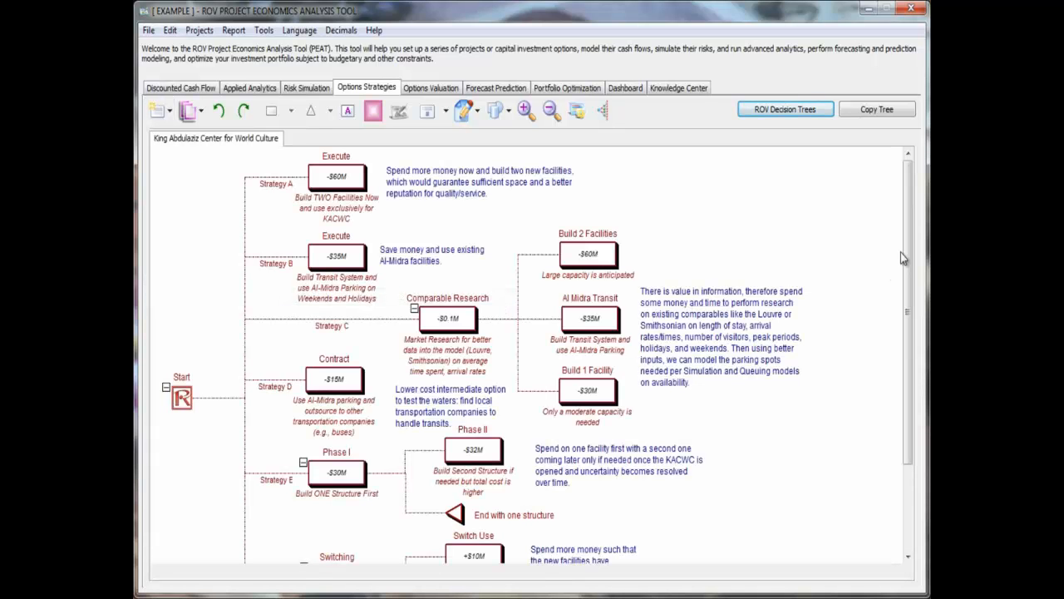
left_click(525, 112)
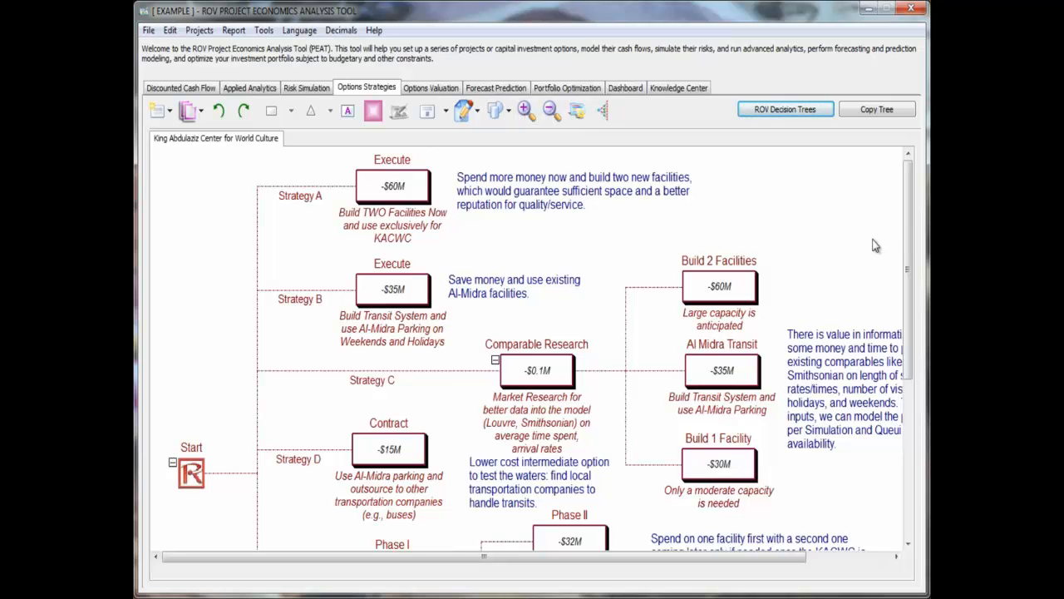
- Load the example inputs for the American Option to Abandon in Options Valuation and compute its strategic real options value
left_click(441, 88)
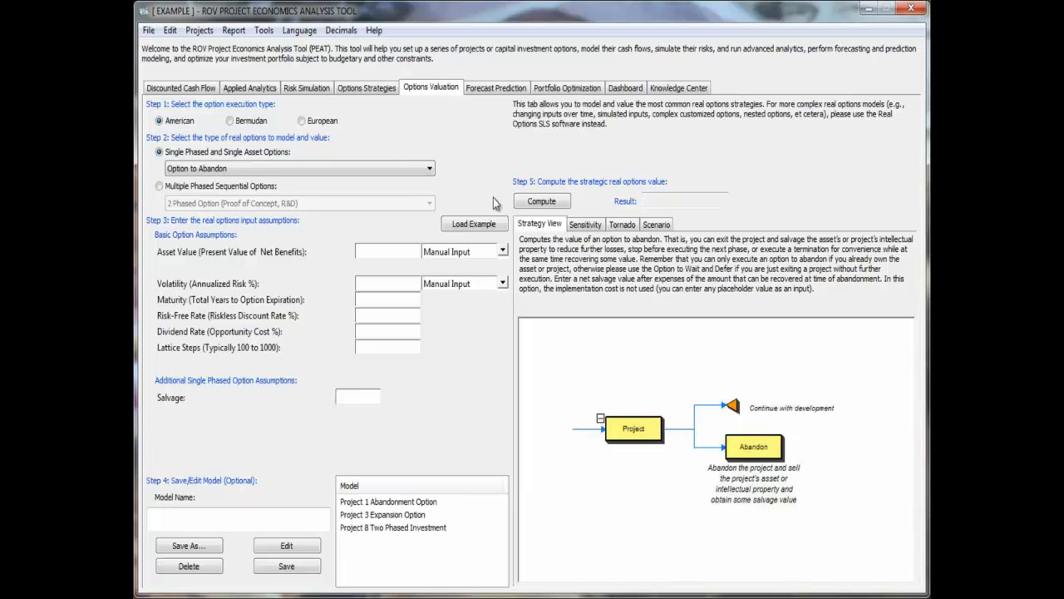
left_click(484, 229)
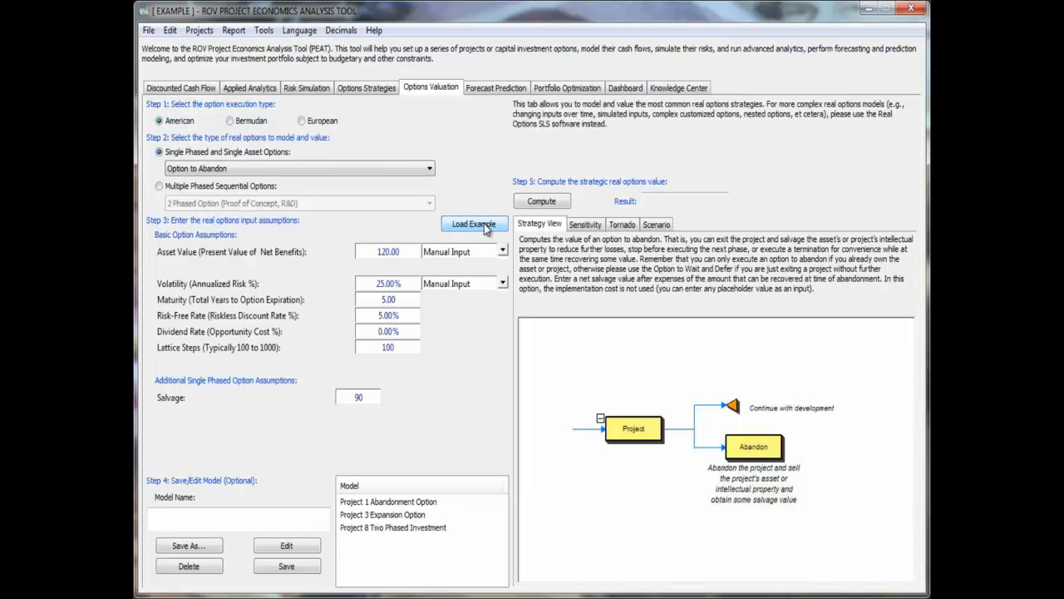
left_click(549, 204)
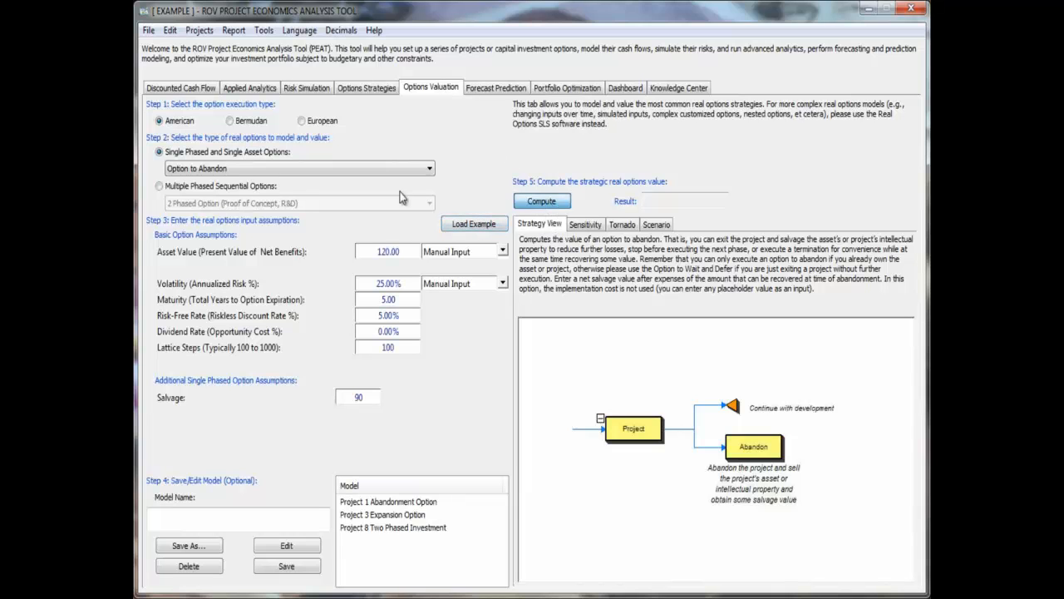
- Browse the single-phased option types and switch the valuation to the multiple phased 2 Phased Option (Proof of Concept, R&D)
left_click(260, 169)
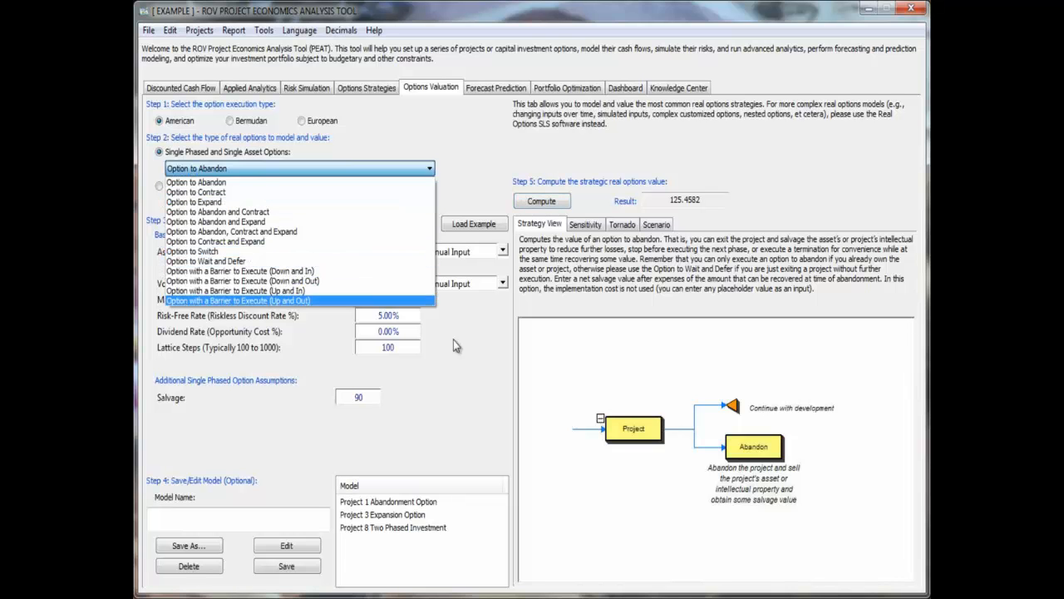
left_click(249, 182)
left_click(255, 185)
left_click(299, 203)
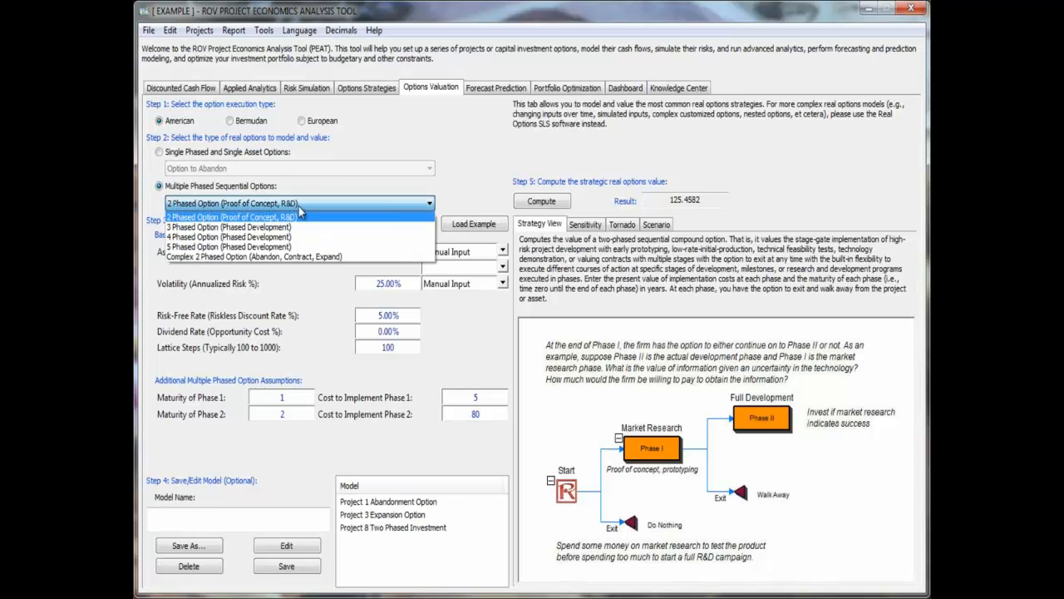
left_click(300, 215)
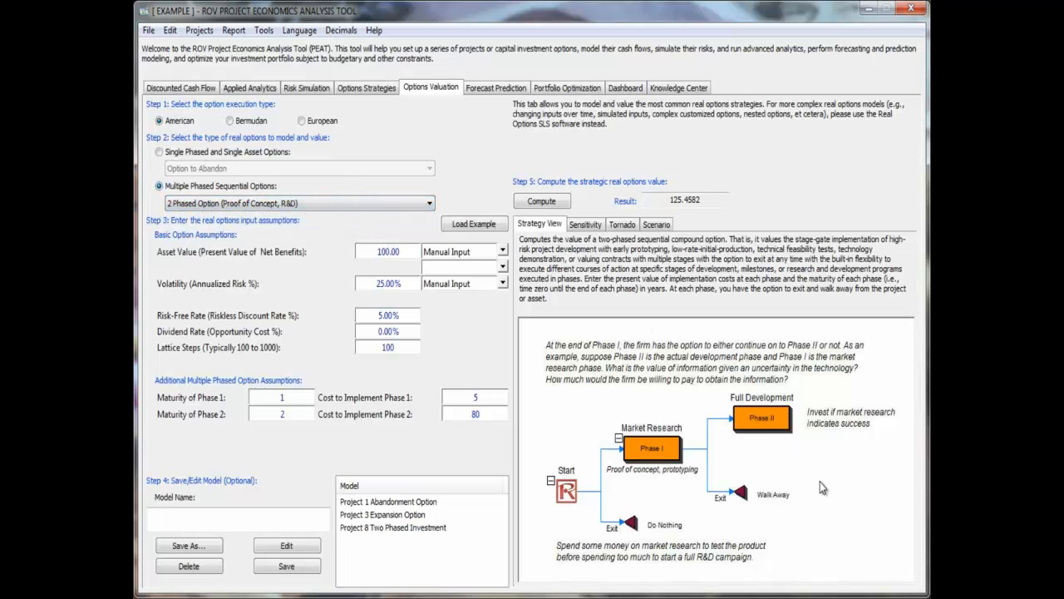
- View the real option's Sensitivity, Tornado and Scenario results and return to its Strategy View
left_click(586, 224)
left_click(622, 225)
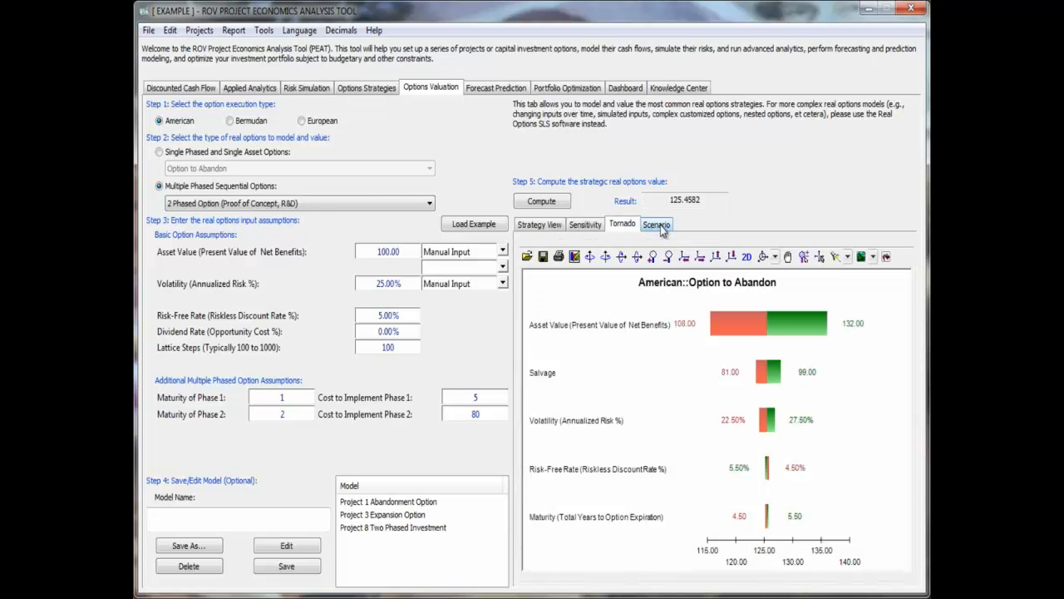
left_click(659, 226)
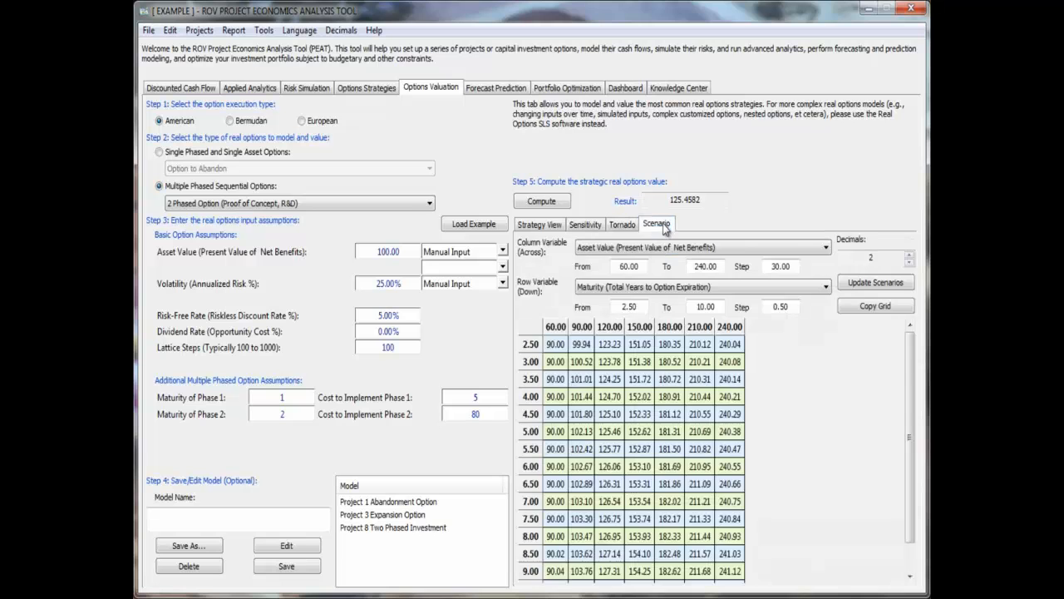
left_click(562, 227)
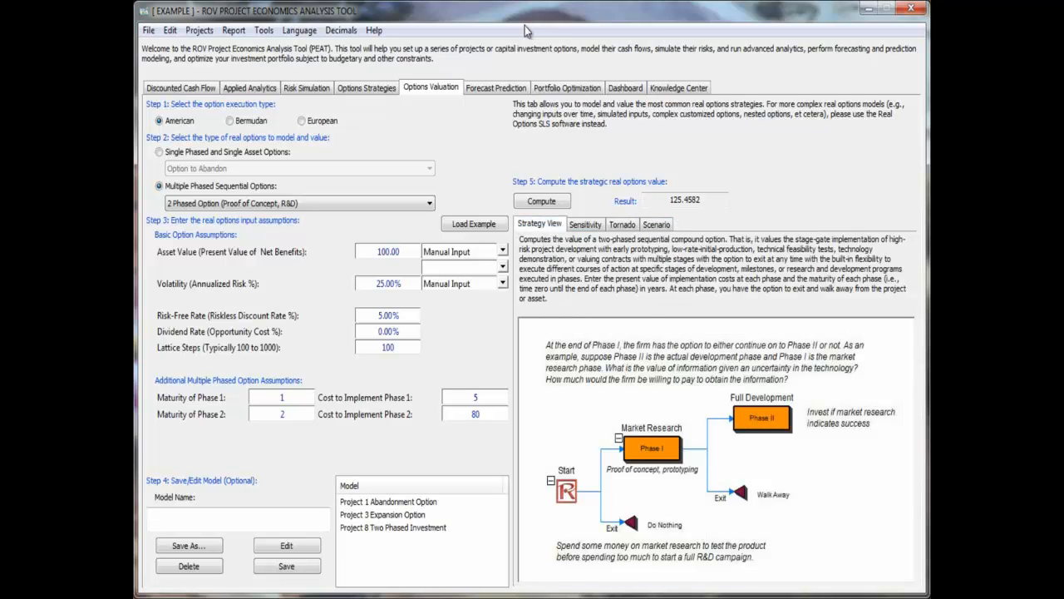
- Load the example data in Forecast Prediction and run its saved ARIMA (1, 0, 1) analysis
left_click(497, 88)
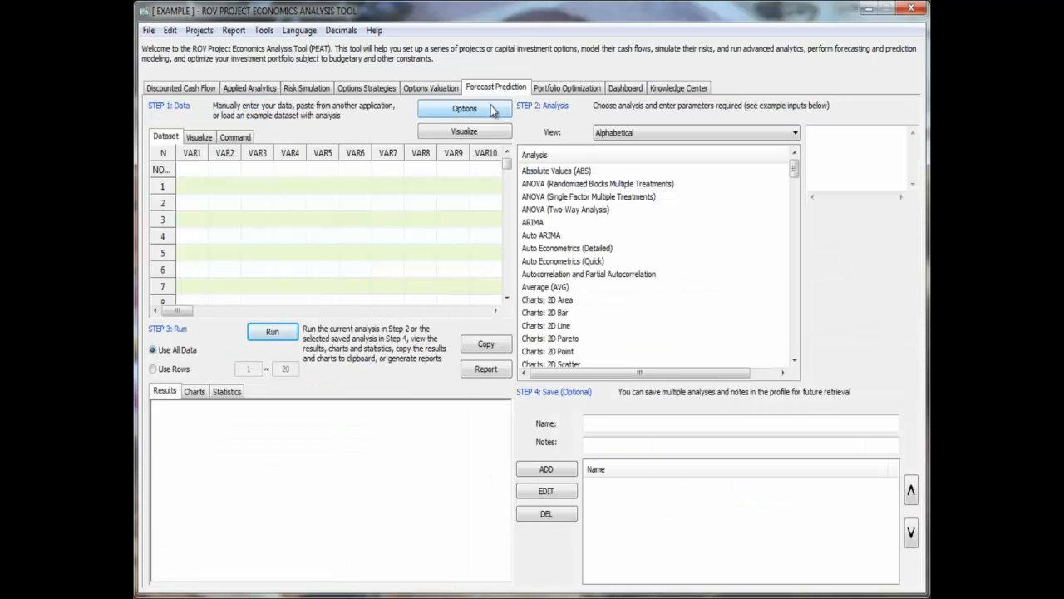
left_click(487, 111)
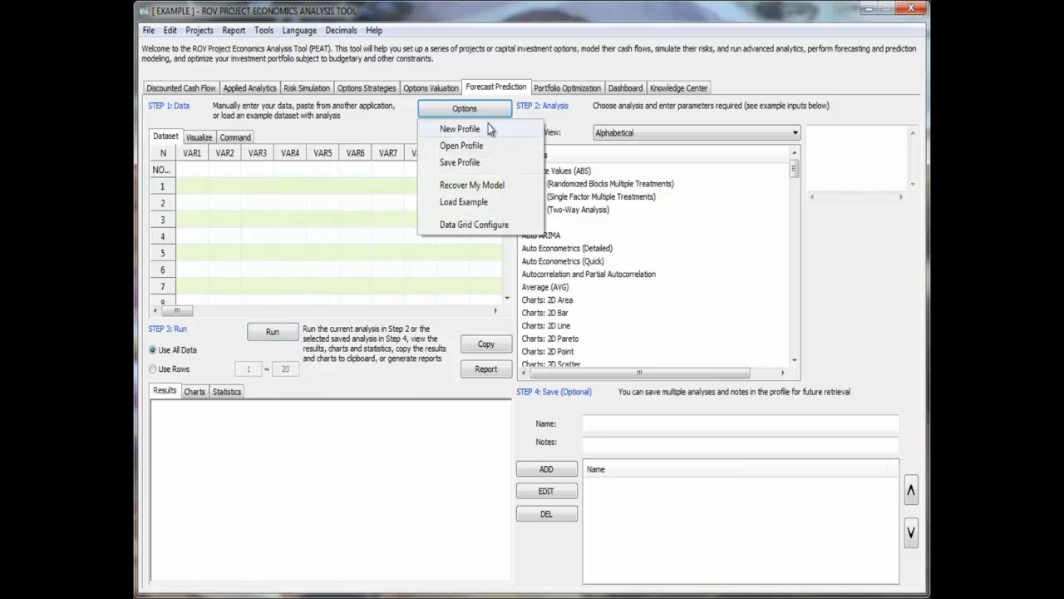
left_click(492, 203)
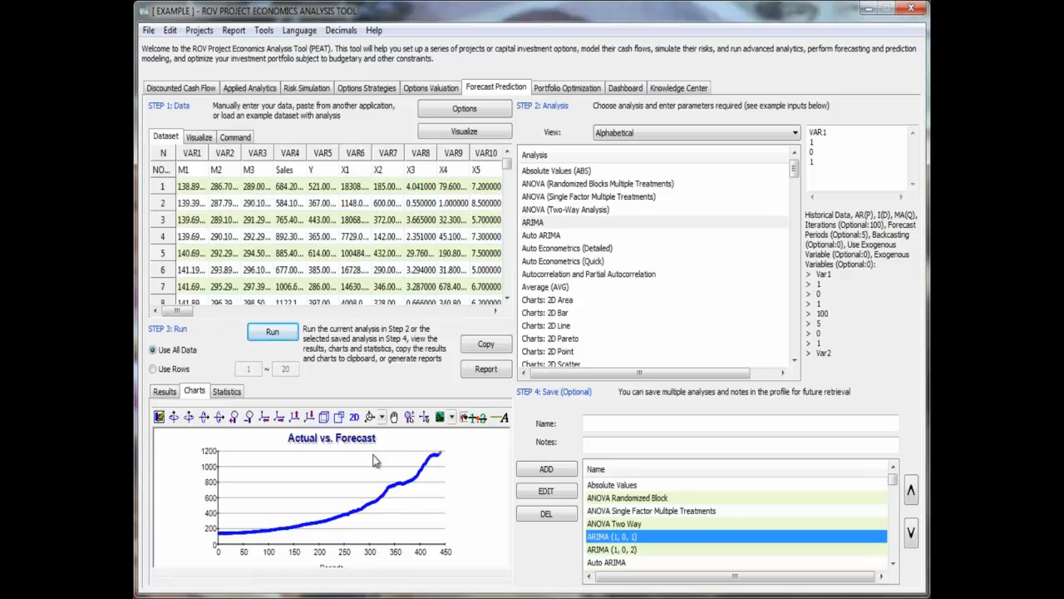
- Review the results and statistics of the ARIMA (1, 0, 1) analysis
left_click(165, 391)
left_click(226, 391)
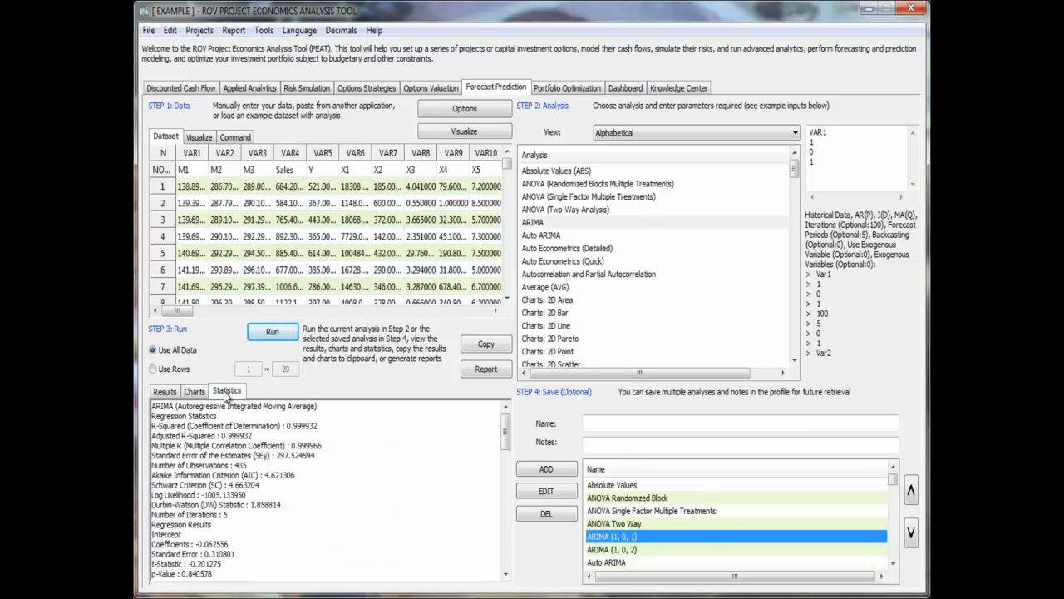
left_click_drag(506, 421, 489, 404)
- Find the saved Control Chart NP analysis, run it and enlarge its chart
left_click(689, 549)
scroll(689, 550, "down", 4)
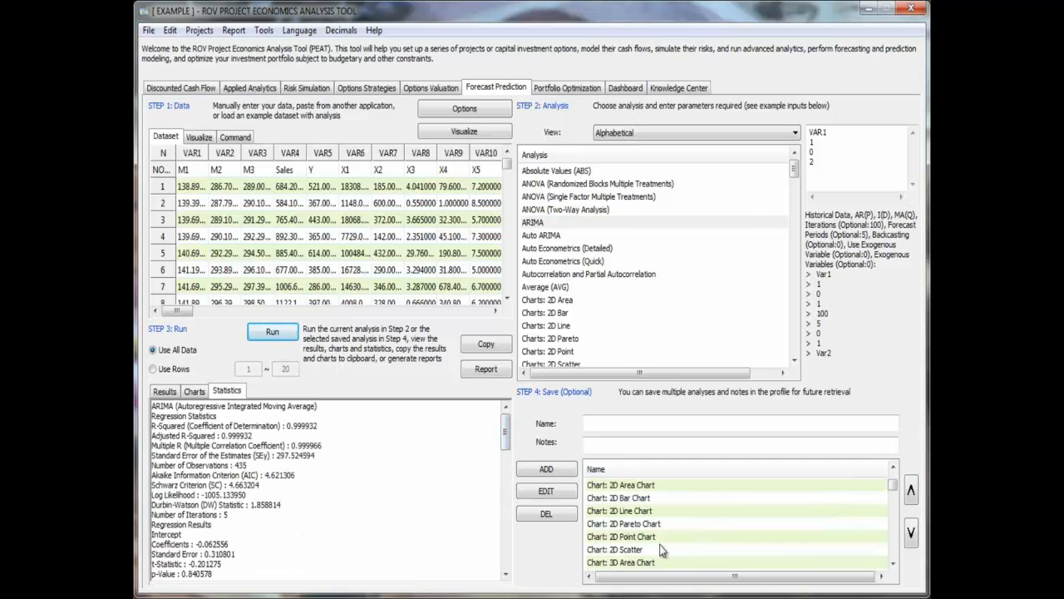
scroll(665, 544, "down", 6)
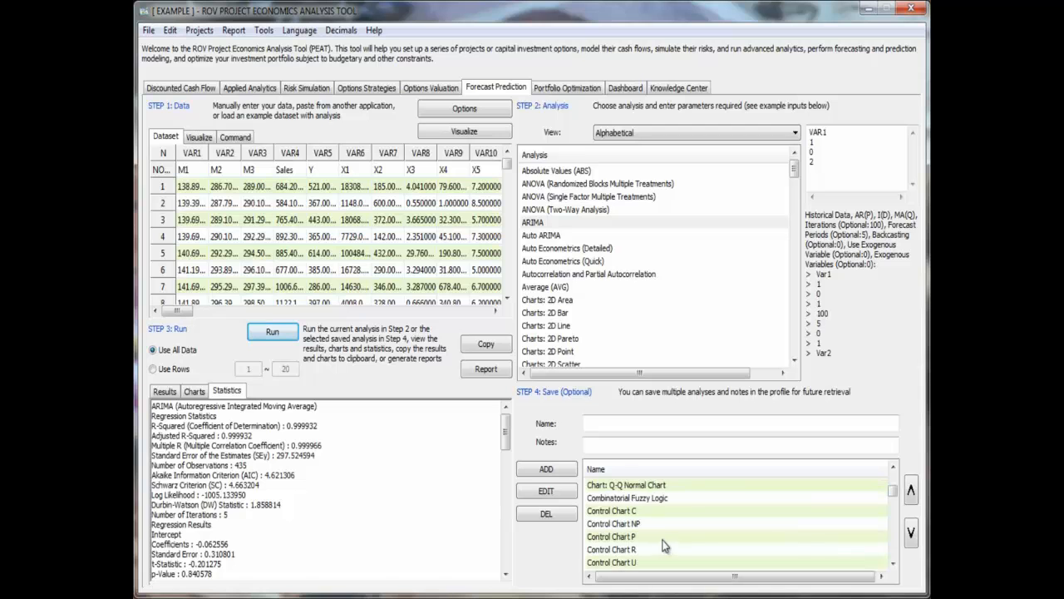
left_click(655, 526)
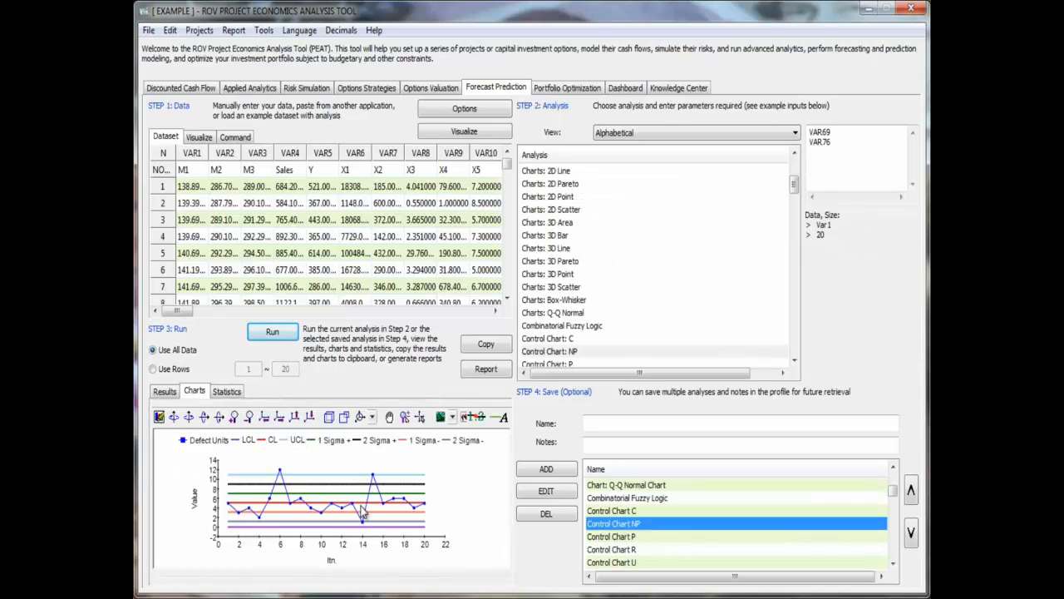
left_click(234, 418)
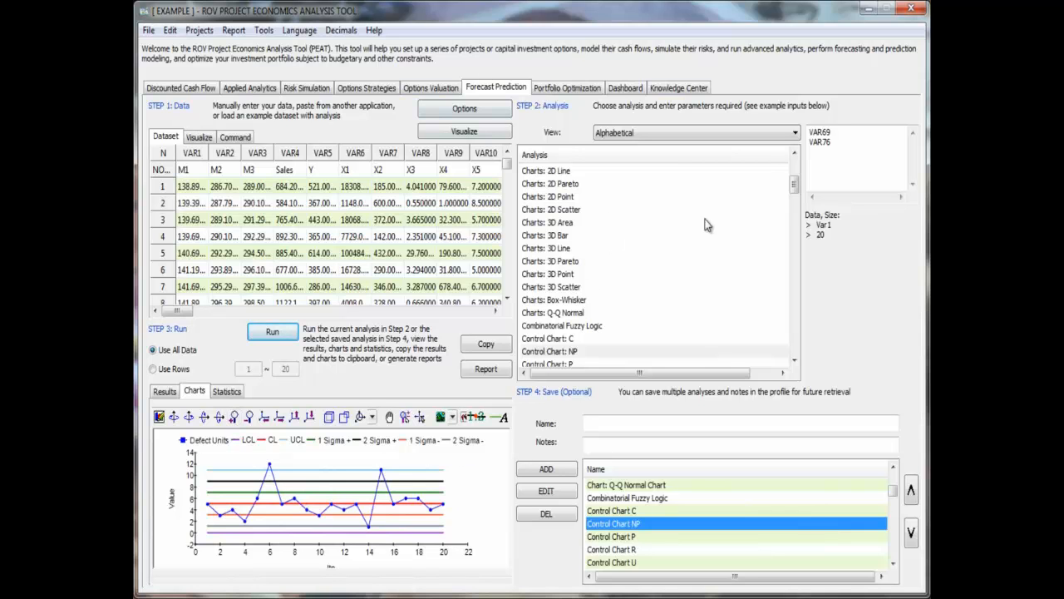
- Load the saved Optimization (Budgets and Projects) model in Portfolio Optimization and run it
left_click(582, 89)
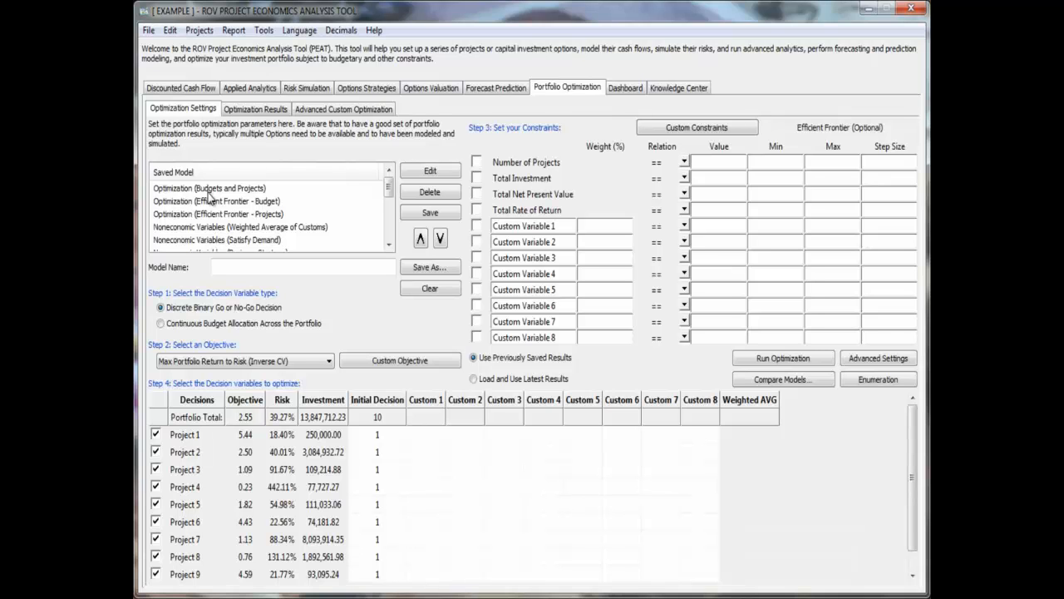
double_click(209, 189)
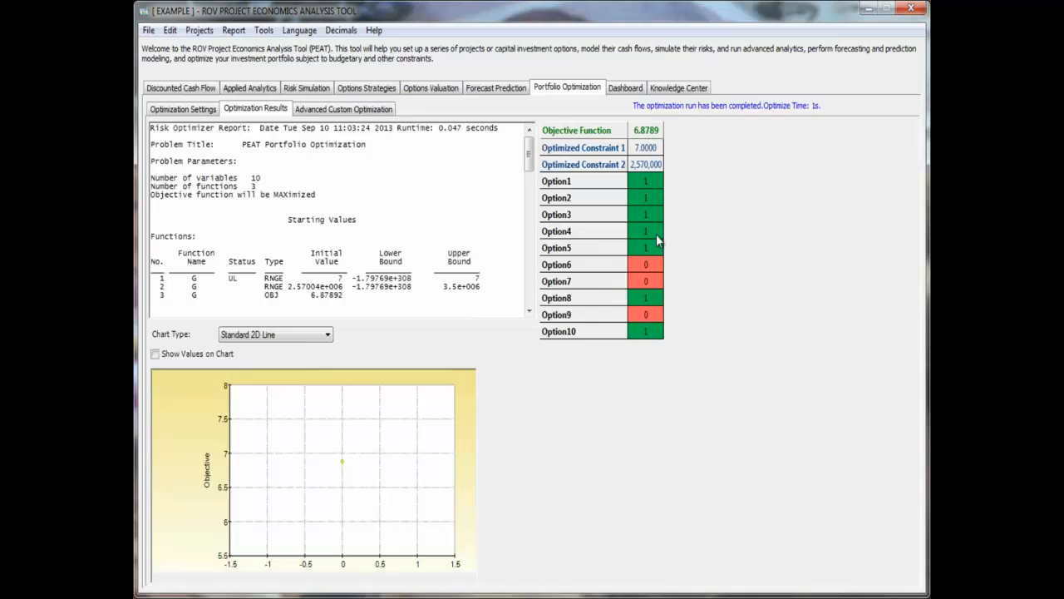
- Review the optimization's constraint settings and results, and look at the Advanced Custom Optimization section
left_click(209, 116)
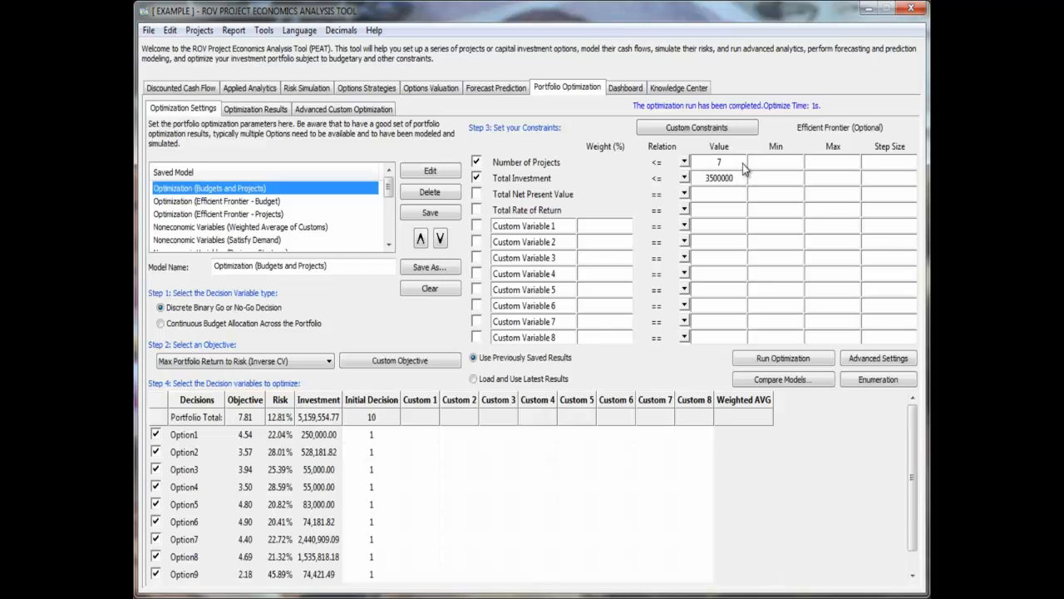
left_click(281, 108)
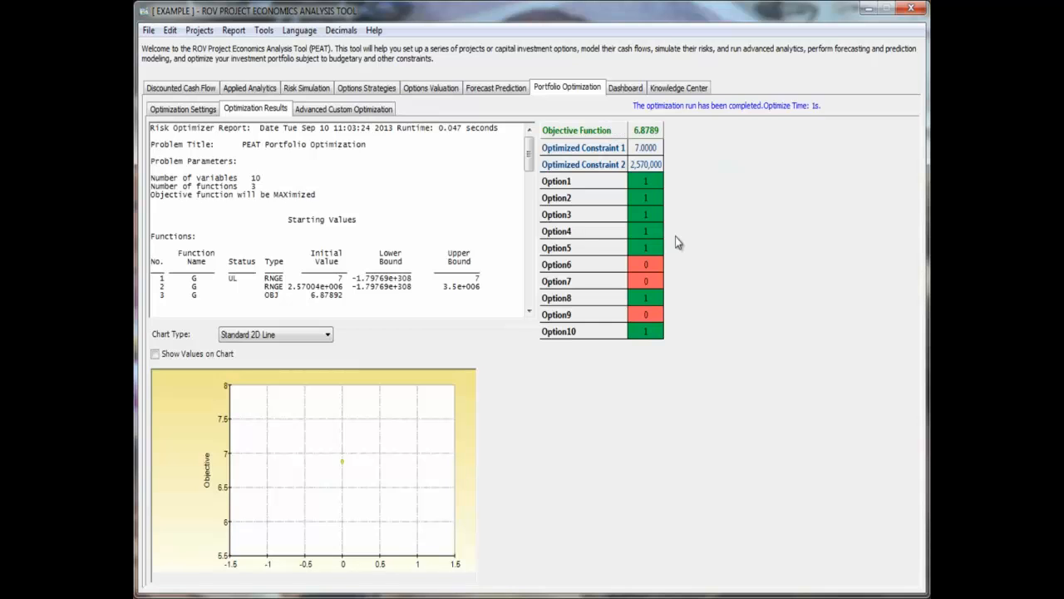
left_click(370, 107)
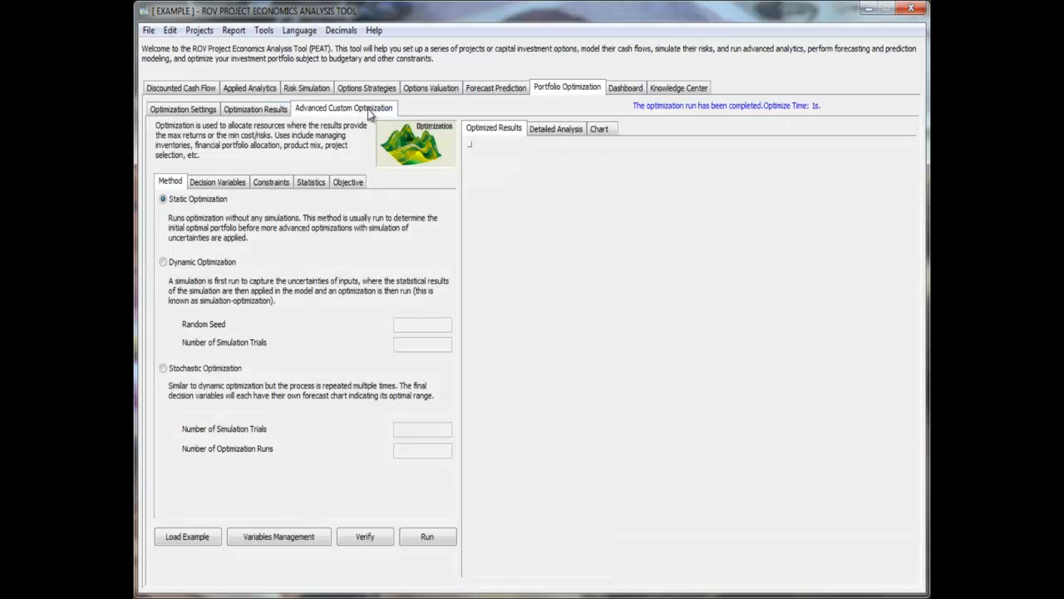
left_click(184, 112)
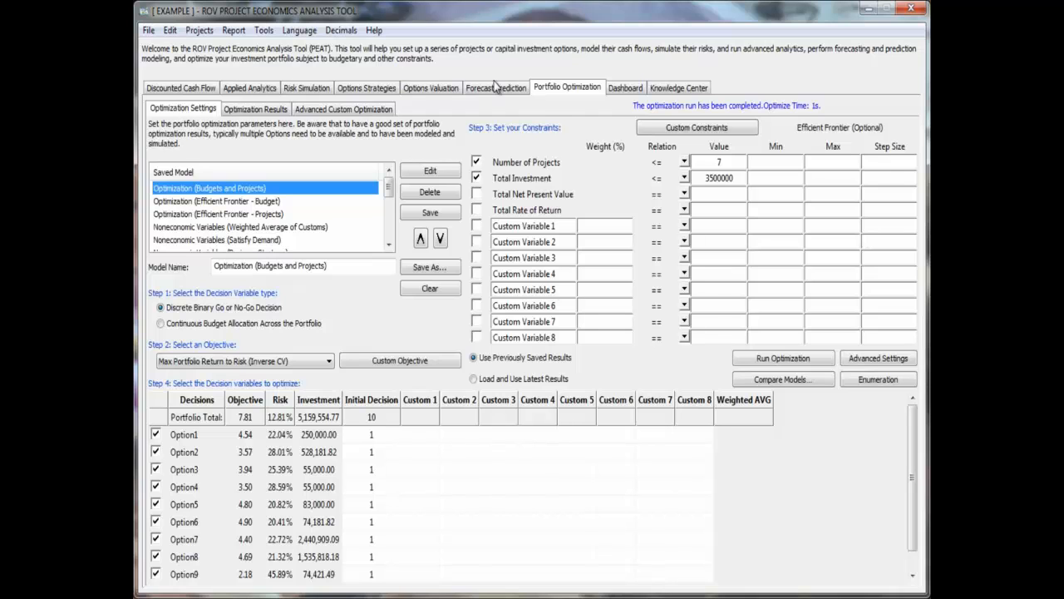
- Load the saved Charts Dashboard 1 in the Dashboard module and check the content types offered for Quadrant 1
left_click(623, 89)
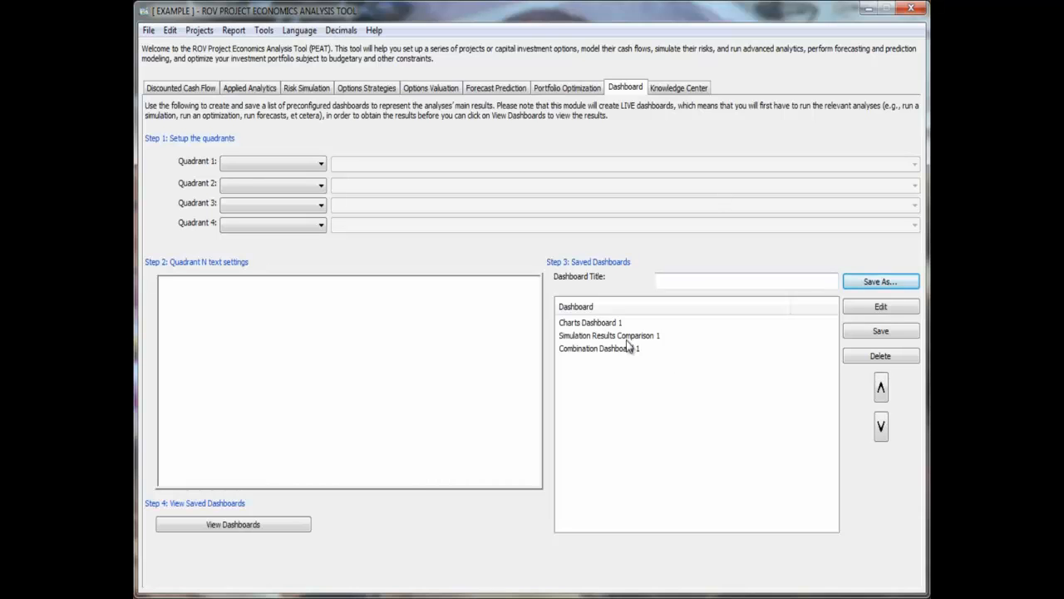
left_click(613, 323)
left_click(608, 336)
left_click(607, 349)
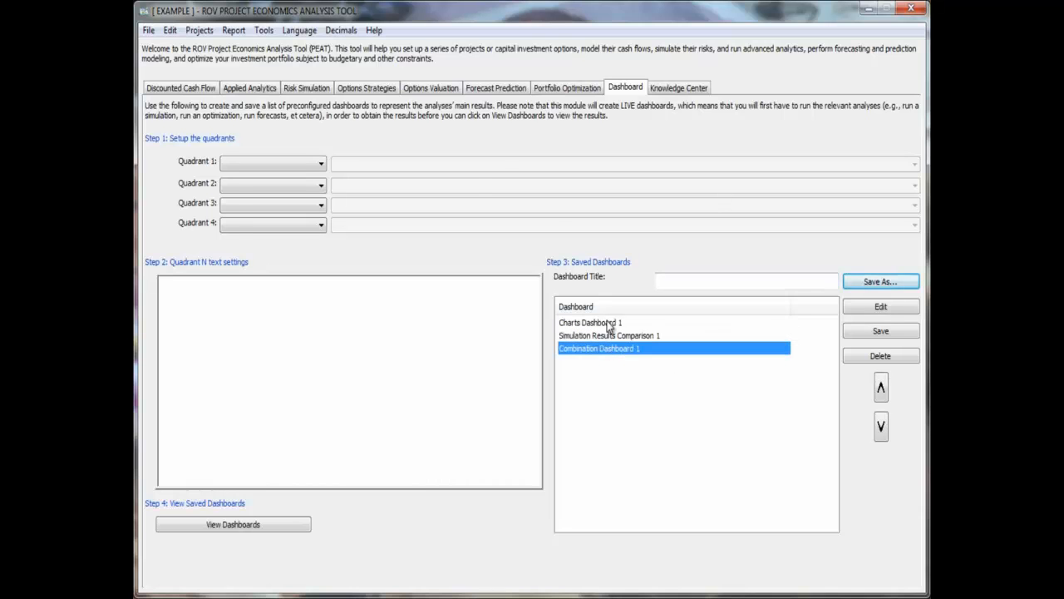
left_click(611, 324)
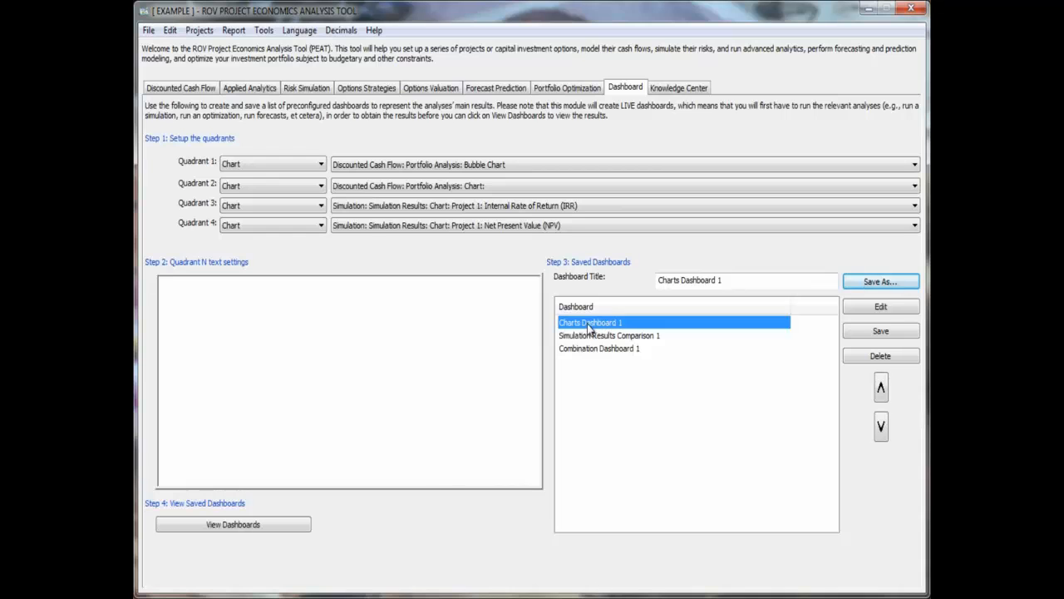
left_click(257, 163)
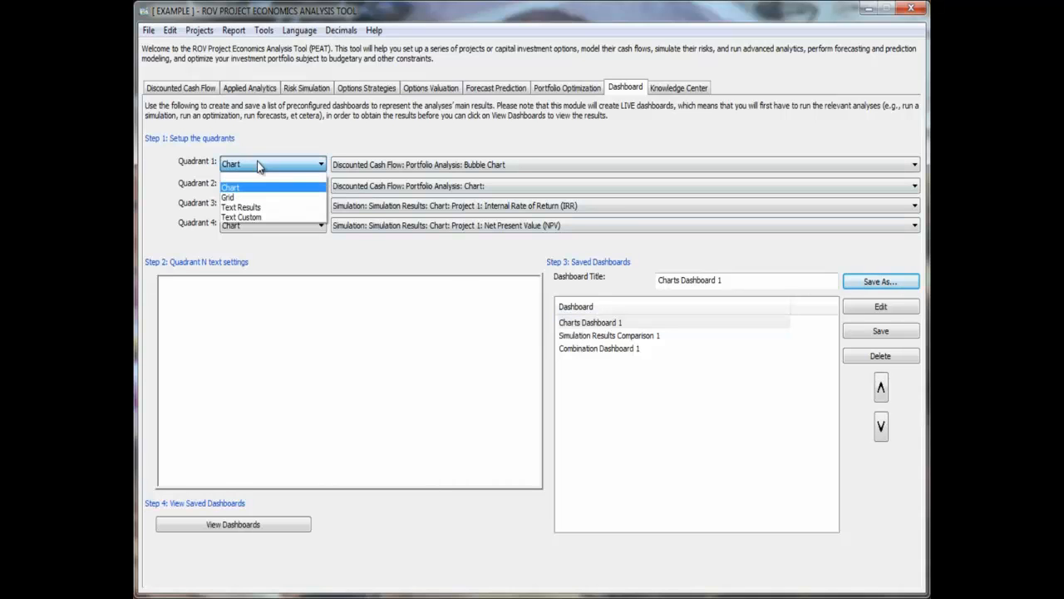
left_click(257, 163)
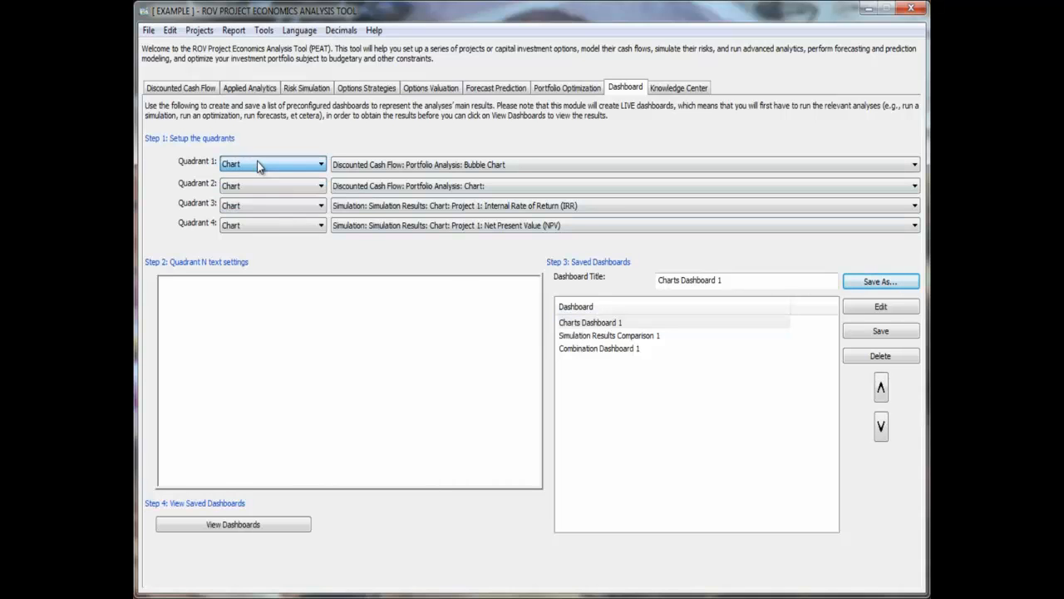
- Check the charts available for Quadrant 1 and open the saved dashboards for viewing
left_click(371, 166)
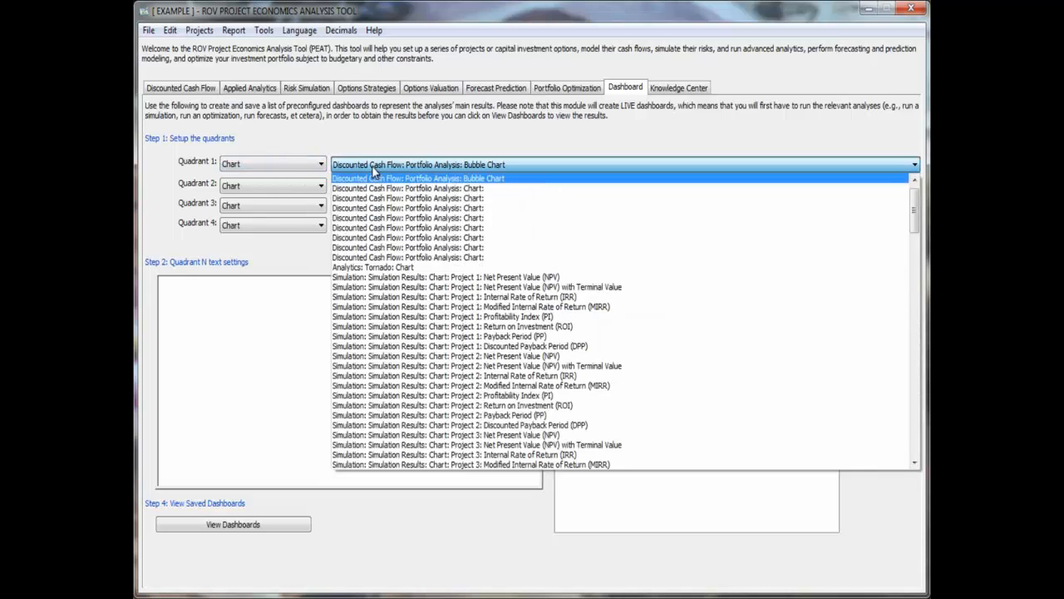
left_click(372, 165)
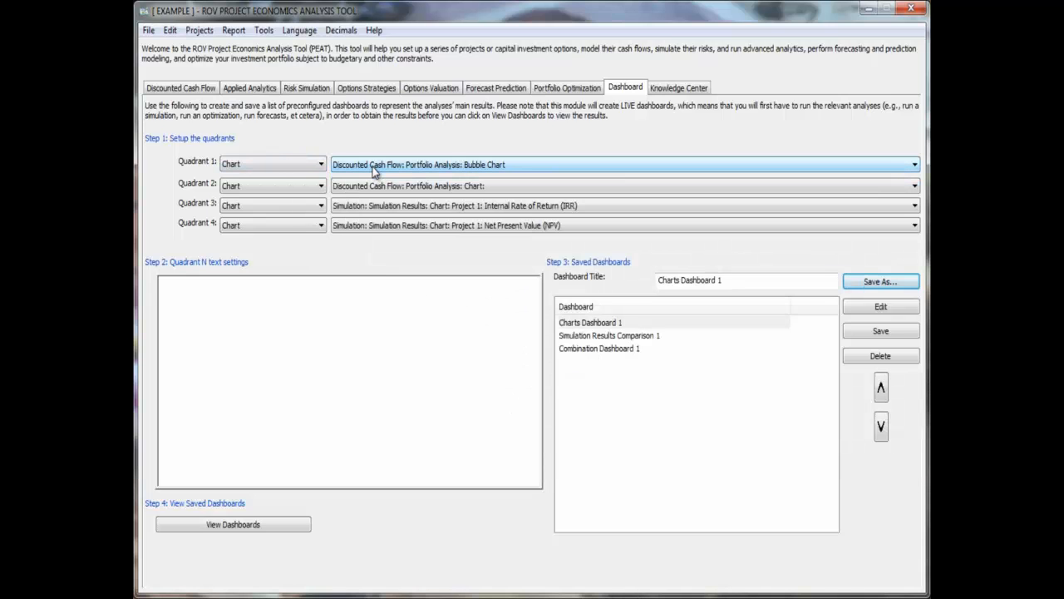
left_click(257, 525)
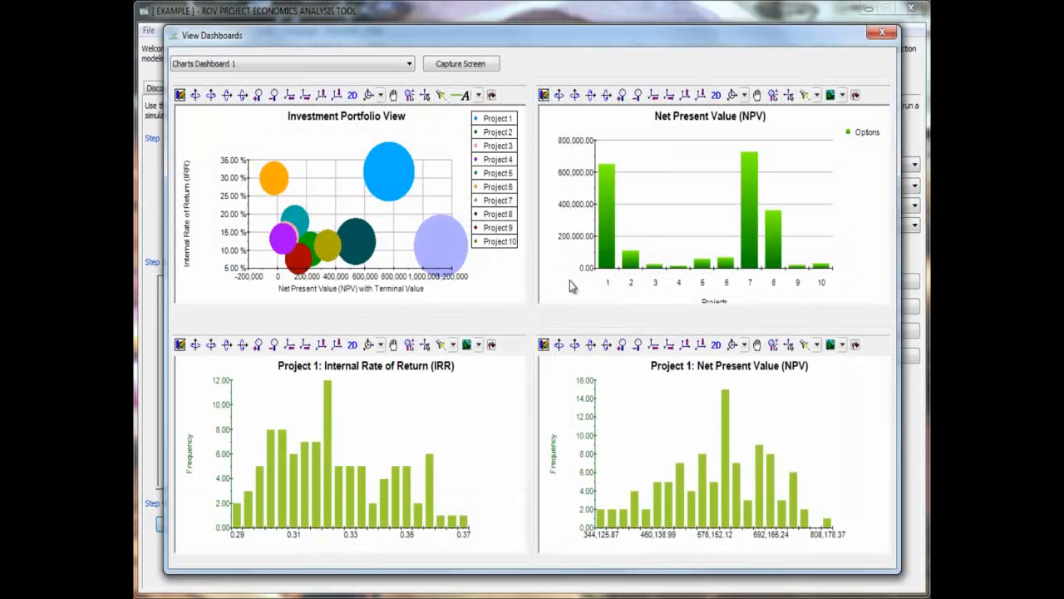
- View the Simulation Results Comparison 1 and Combination Dashboard 1 dashboards, and close the dashboard viewer
left_click(361, 66)
left_click(346, 88)
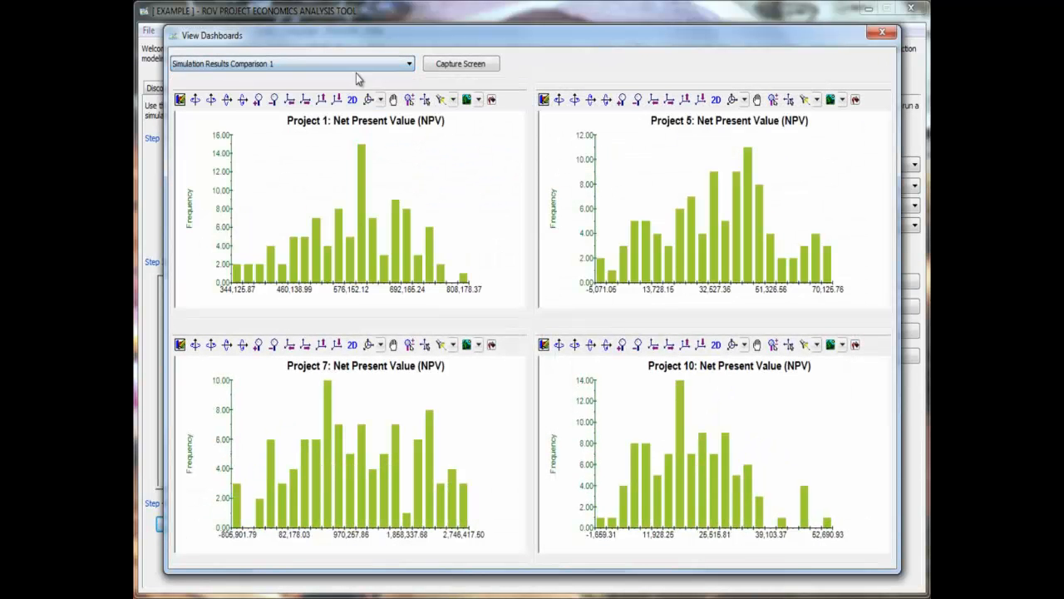
left_click(356, 73)
left_click(352, 81)
left_click(350, 69)
left_click(336, 98)
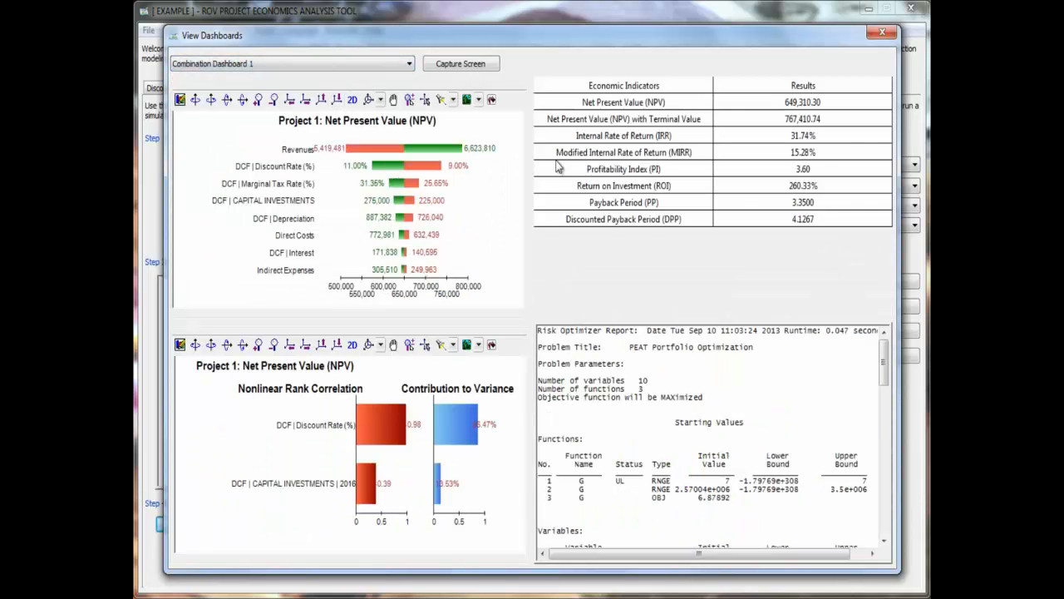
left_click(884, 34)
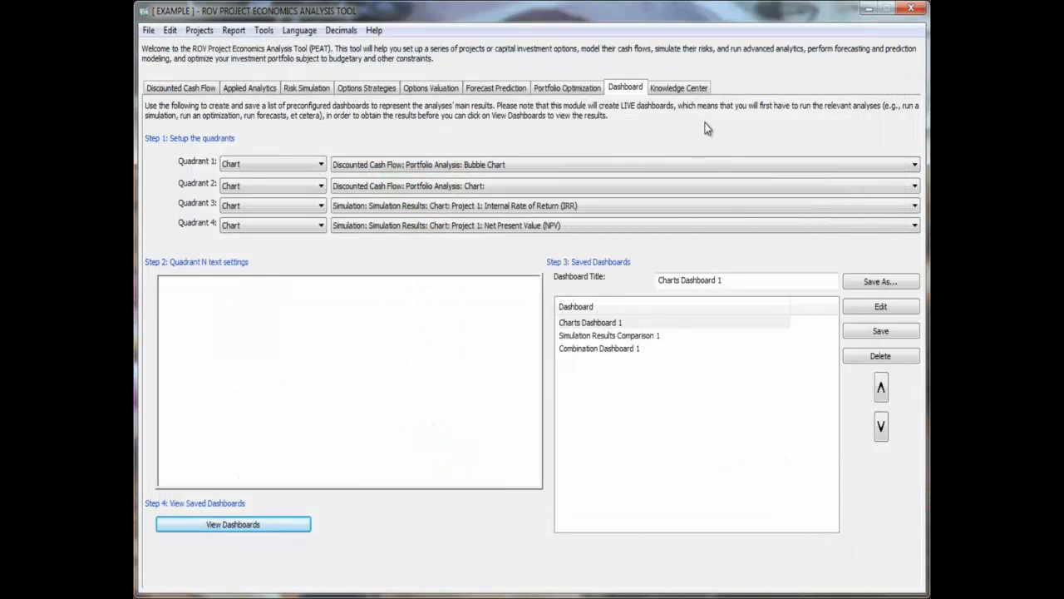
- Page through the Step-by-Step Procedures in the Knowledge Center and go back to Step 04
left_click(698, 89)
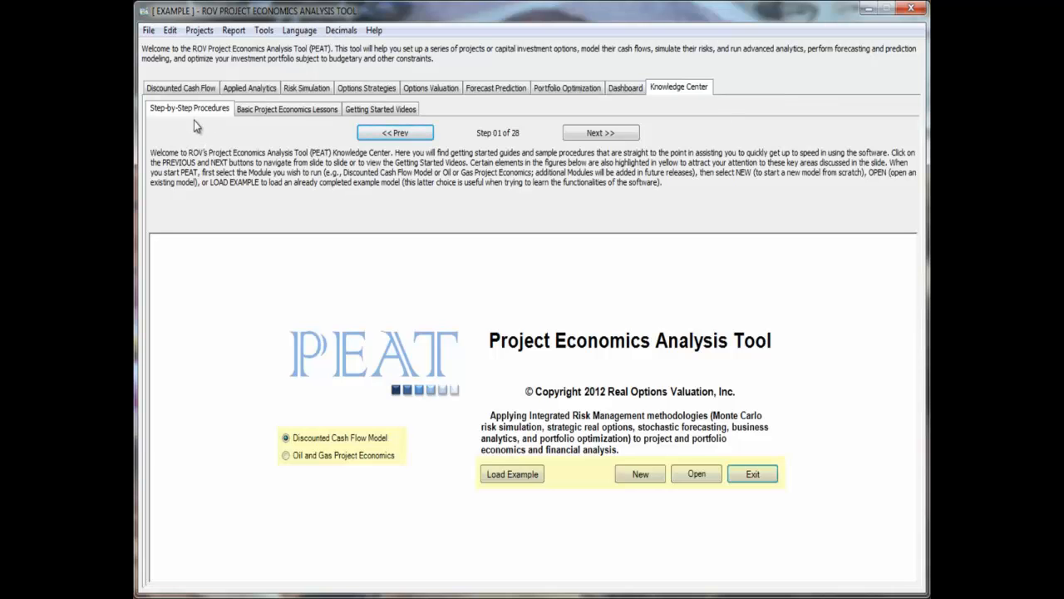
left_click(619, 131)
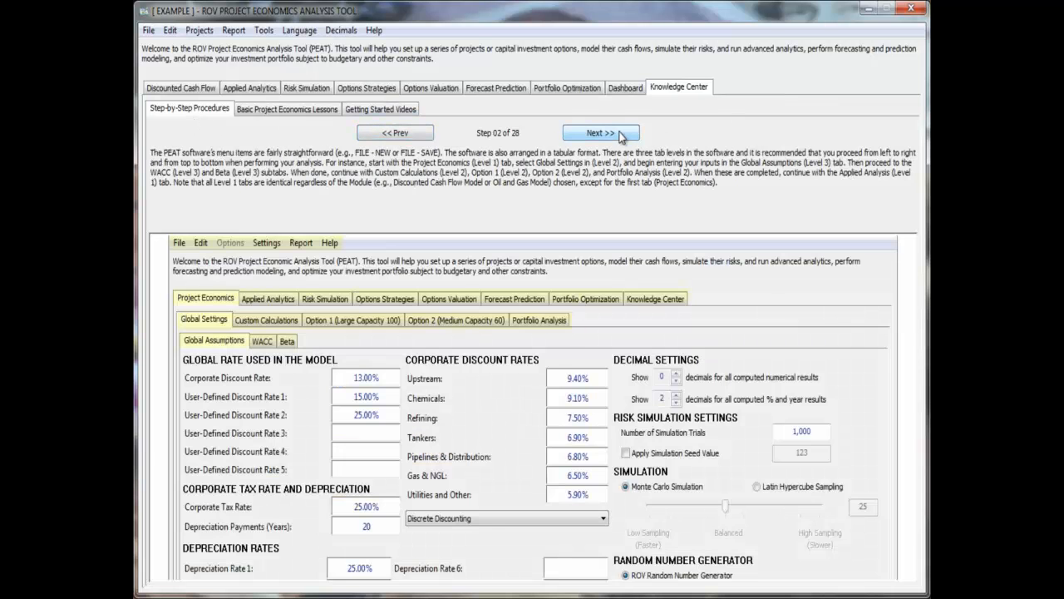
left_click(624, 133)
left_click(625, 134)
left_click(626, 134)
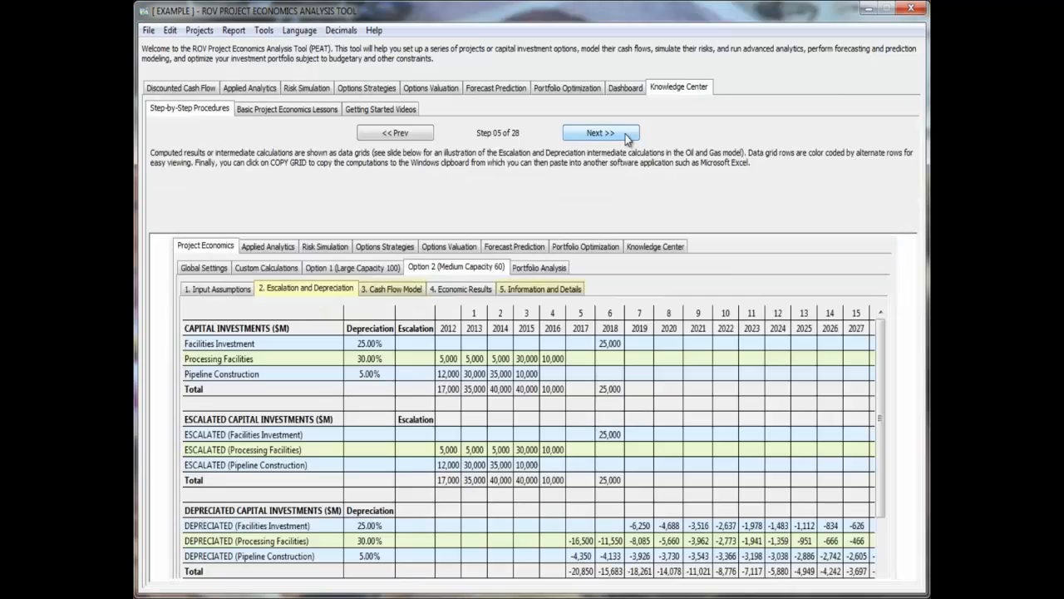
left_click(625, 133)
left_click(625, 133)
left_click(420, 139)
left_click(420, 139)
left_click(420, 139)
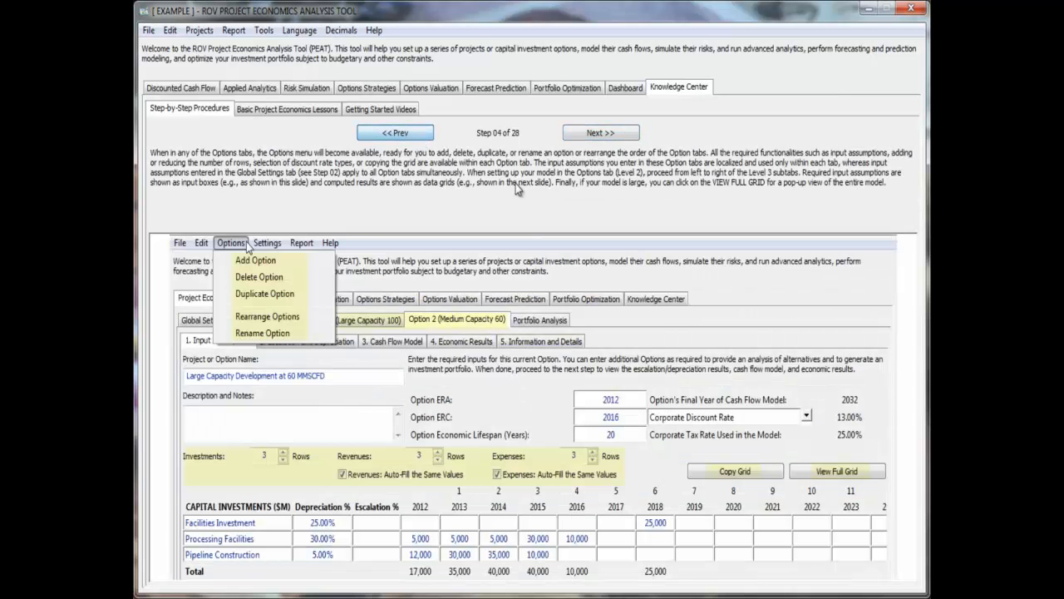
- Browse the Basic Project Economics Lessons up to Lesson 05 and show the Getting Started Videos page
left_click(266, 113)
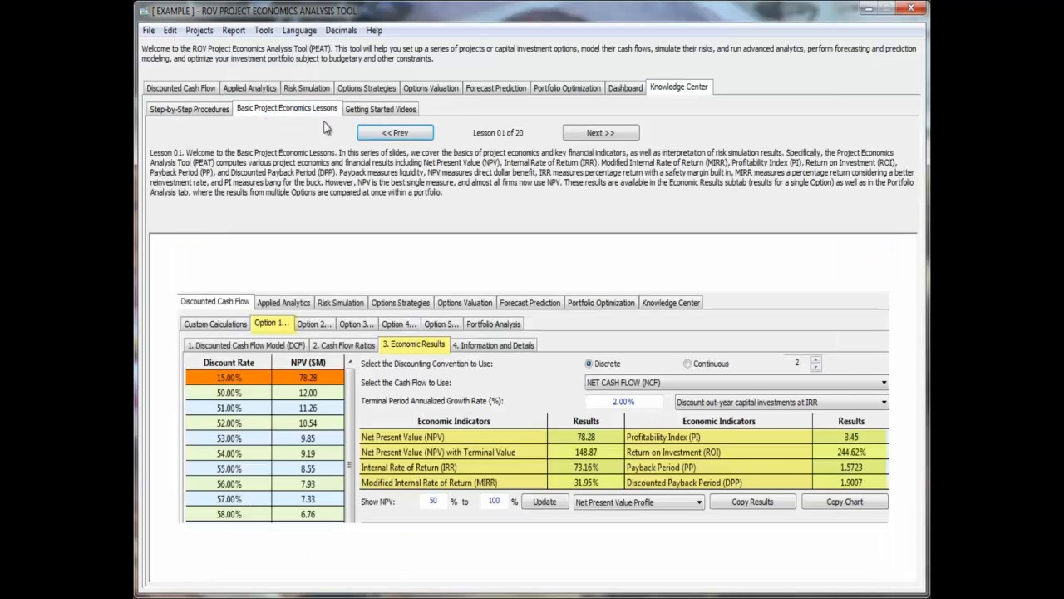
left_click(586, 135)
left_click(591, 137)
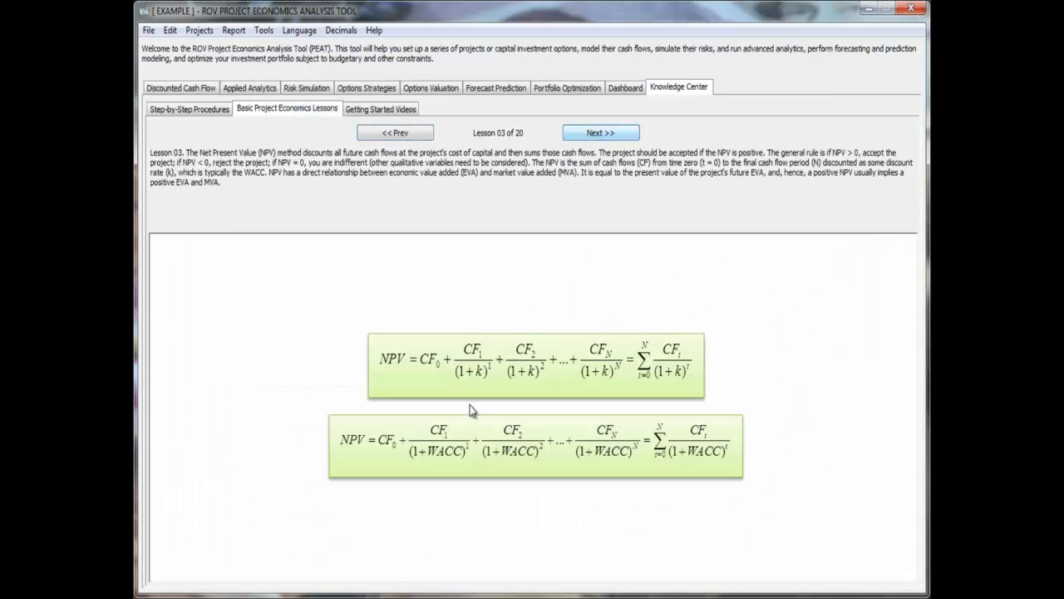
left_click(627, 136)
left_click(627, 136)
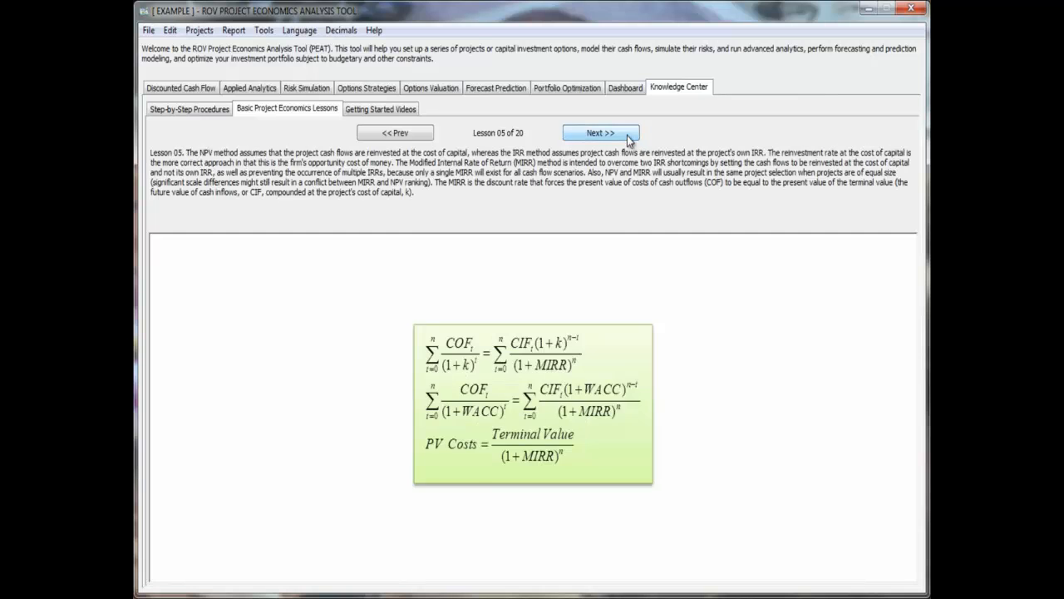
left_click(388, 112)
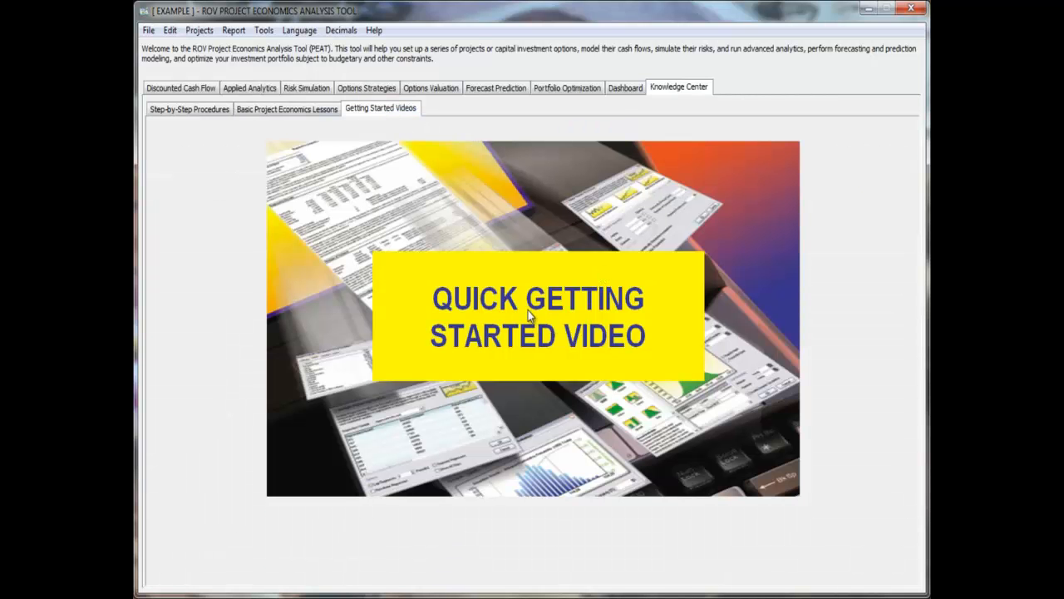
- Revisit the Step-by-Step Procedures and return to Project 1's Discounted Cash Flow Model
left_click(214, 117)
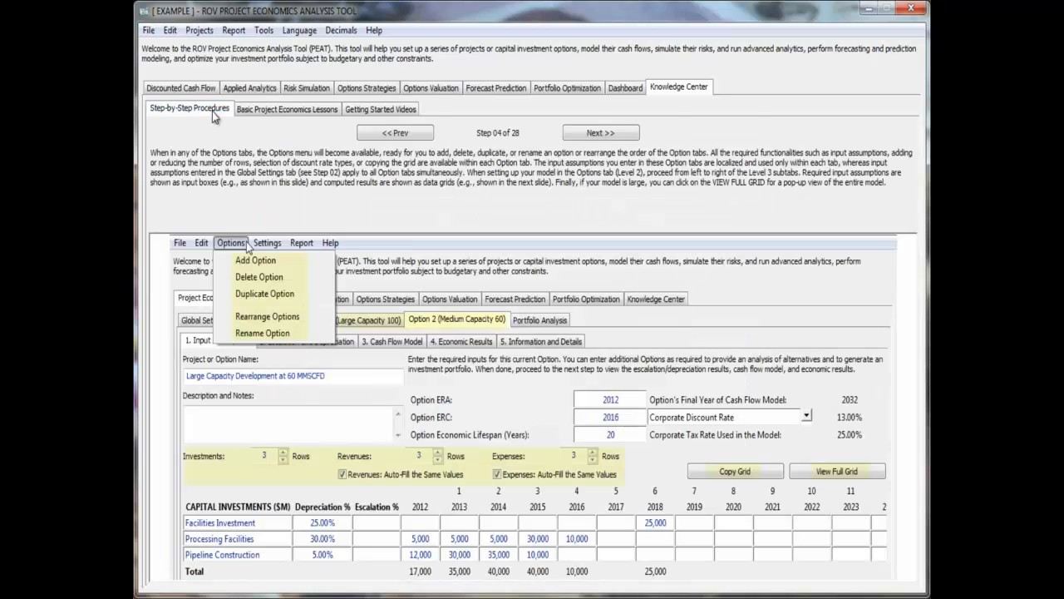
left_click(206, 90)
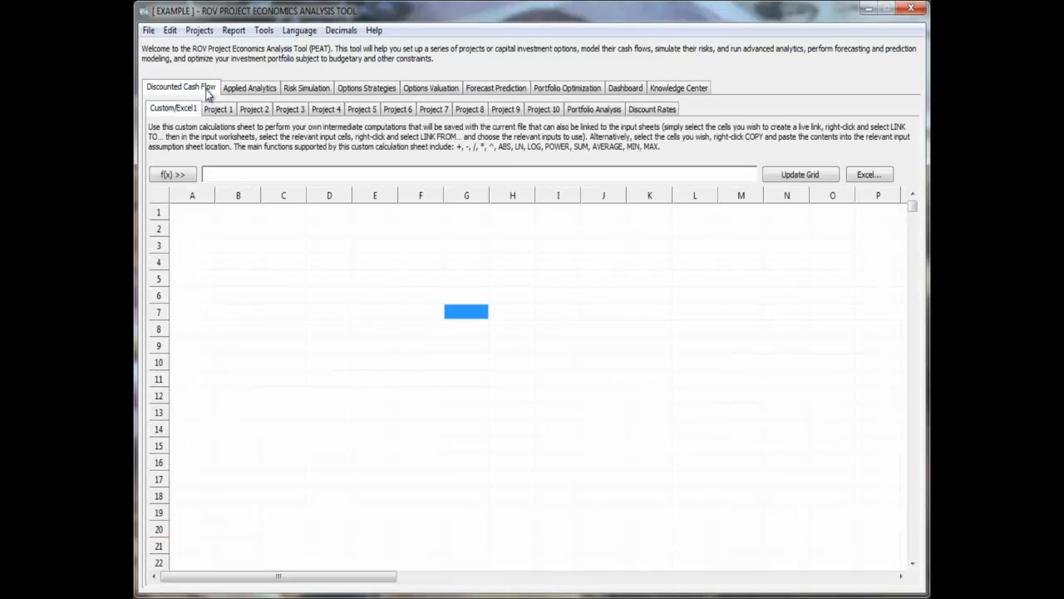
left_click(218, 111)
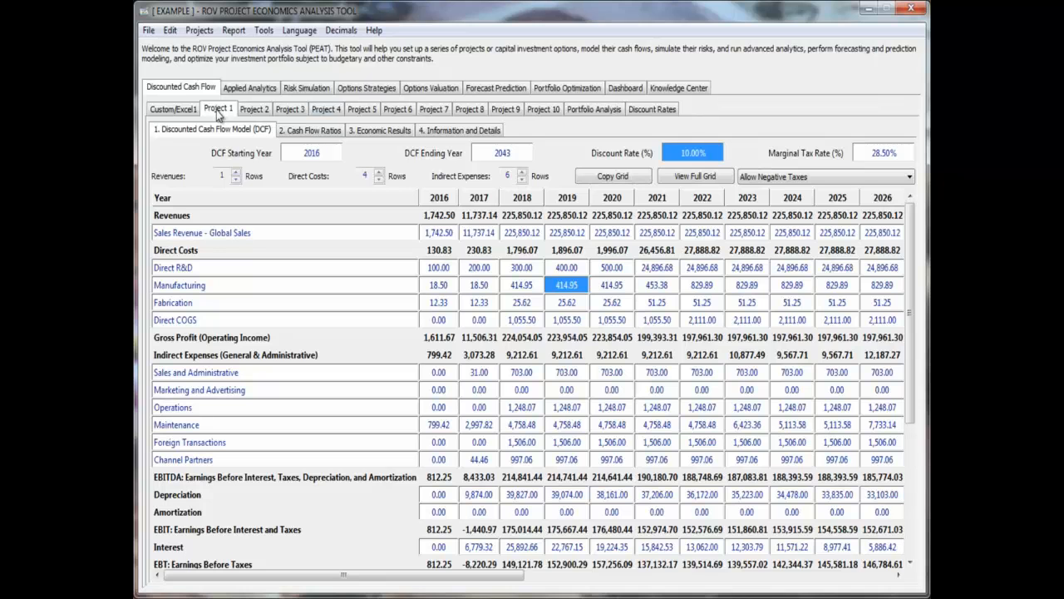